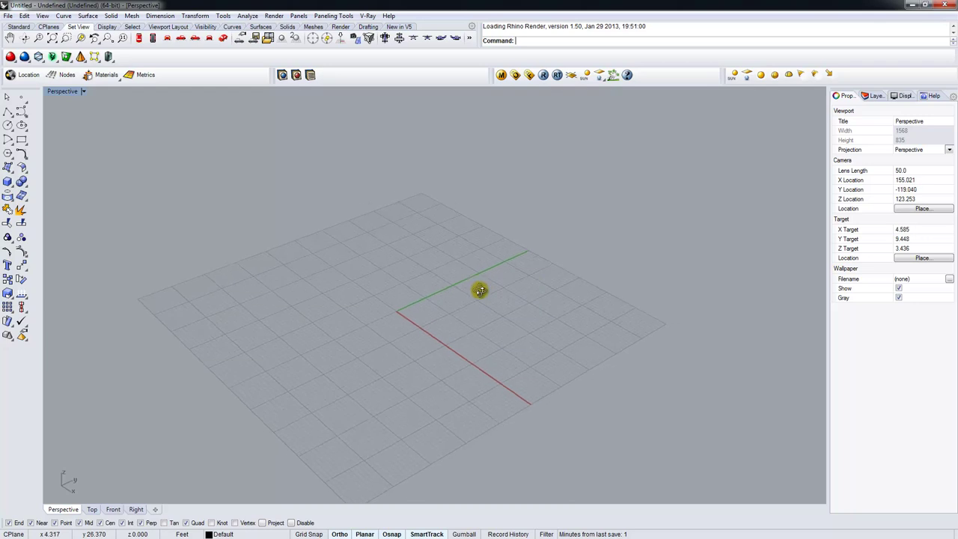
Step: Draw a closed L-shaped polyline outline on the ground grid, starting and ending at the origin
mouse_move(407, 312)
right_mouse_down("shift")
mouse_move(376, 282)
mouse_move(430, 306)
mouse_move(407, 306)
mouse_move(485, 307)
mouse_move(406, 313)
right_mouse_up("shift")
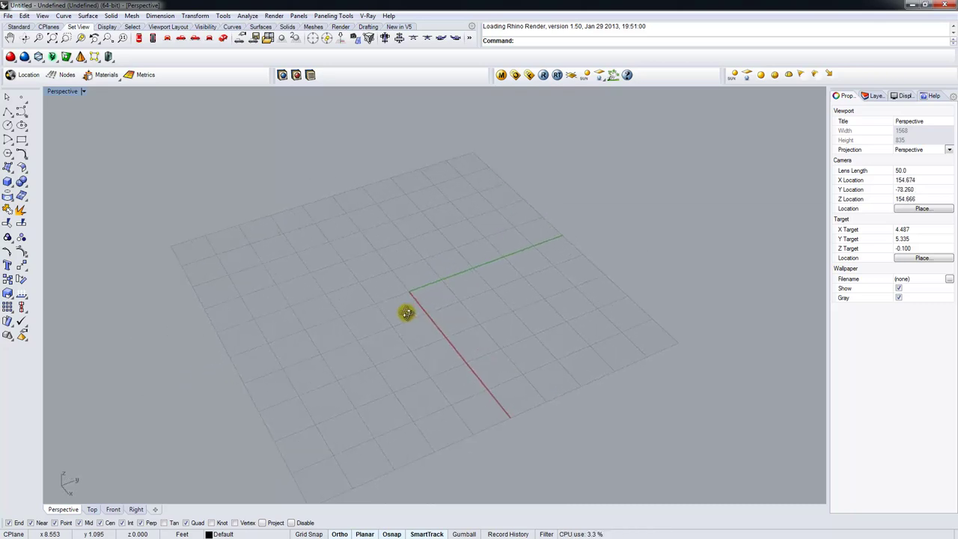
mouse_move(406, 312)
right_mouse_down()
mouse_move(445, 306)
mouse_move(424, 312)
right_mouse_up()
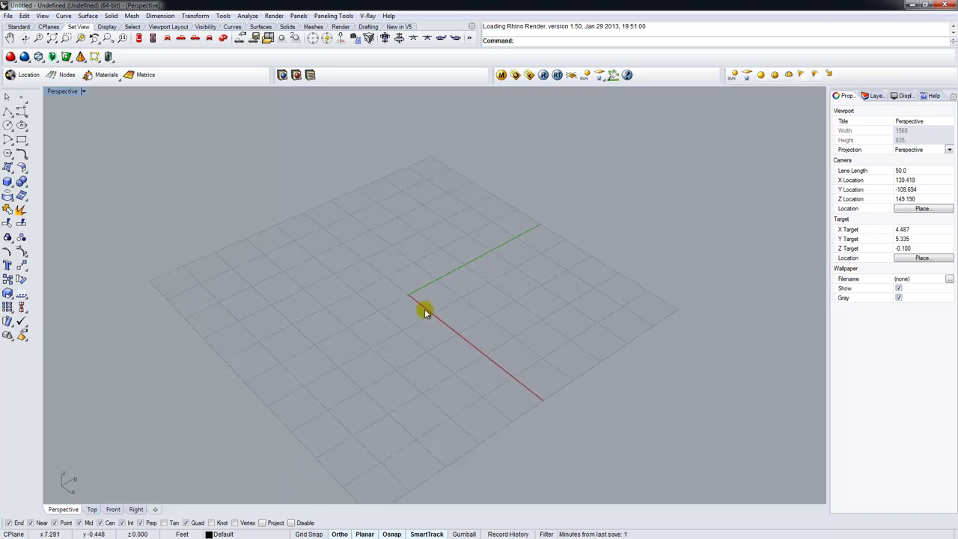
right_click_drag(424, 312, 402, 320)
key("Return")
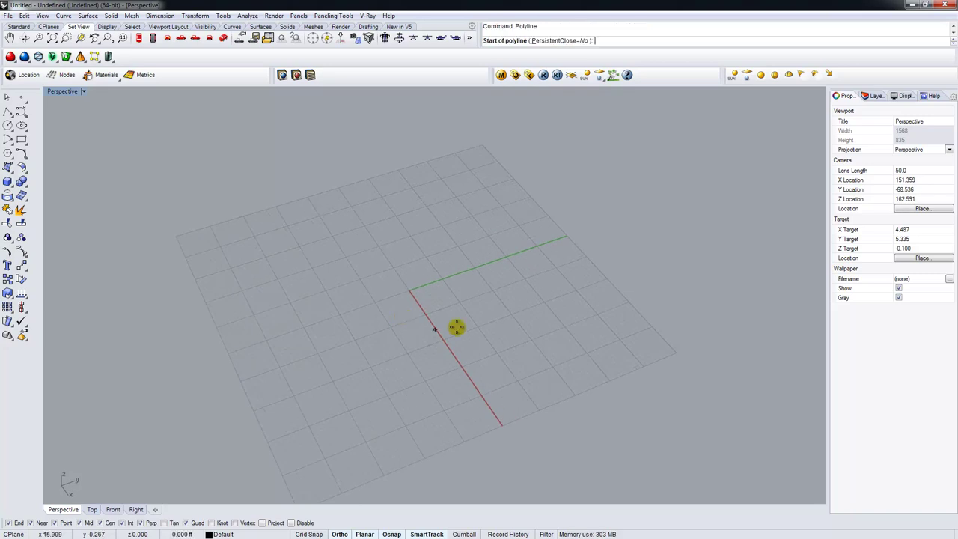
scroll(494, 306, "down", 3)
right_click_drag(483, 329, 400, 363, "shift")
left_click(392, 372)
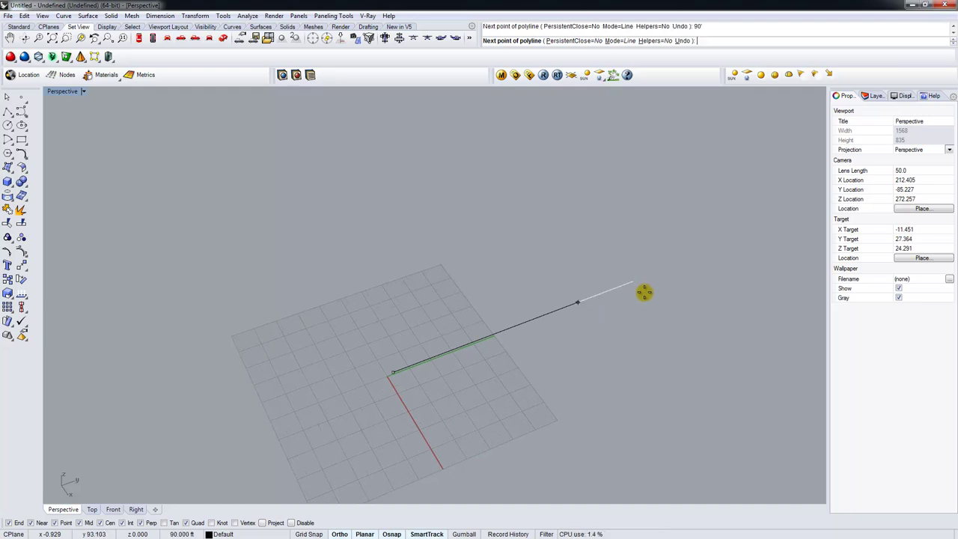
left_click(579, 301)
key("Return")
left_click(534, 252)
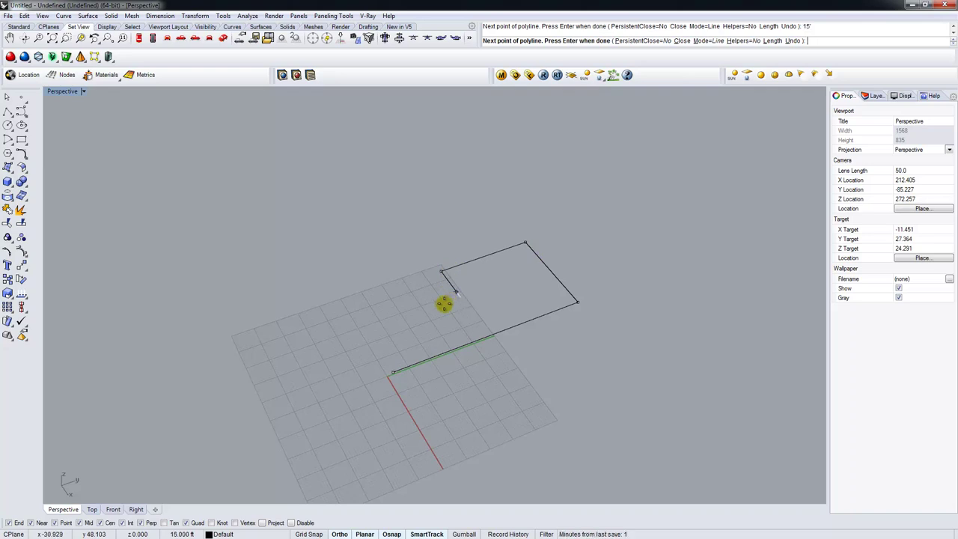
left_click(422, 315)
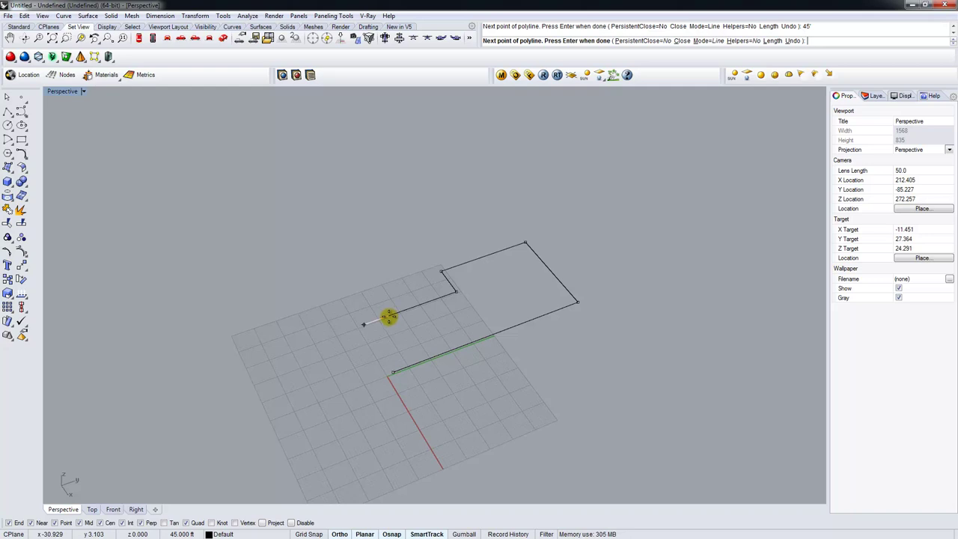
left_click(363, 324)
left_click(392, 372)
left_click(440, 355)
Step: Extrude the outline 60 units into a solid block and switch the viewport to Shaded
type("Ext")
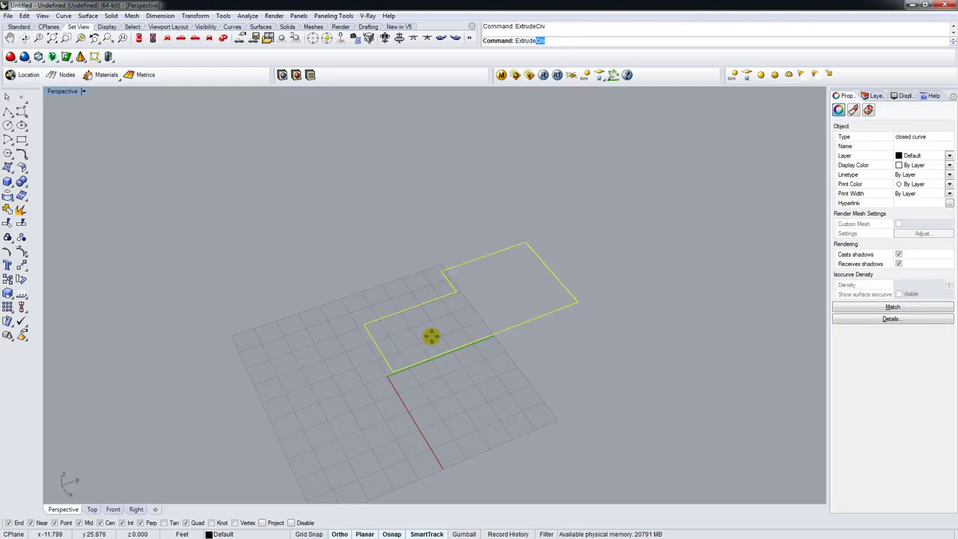
type("rudecrv")
key("Return")
key("Return")
middle_click(315, 182)
left_click(333, 178)
mouse_move(333, 178)
right_mouse_down()
mouse_move(310, 278)
mouse_move(444, 258)
mouse_move(372, 299)
mouse_move(402, 320)
mouse_move(376, 293)
right_mouse_up()
scroll(406, 331, "up", 3)
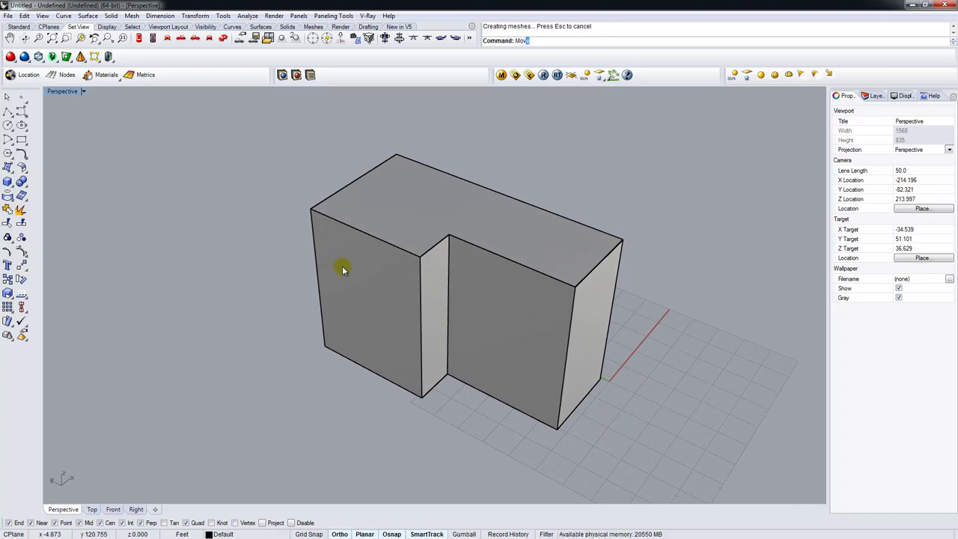
Step: Move the box's left vertical edge from its base point outward to a new corner position
type("ge")
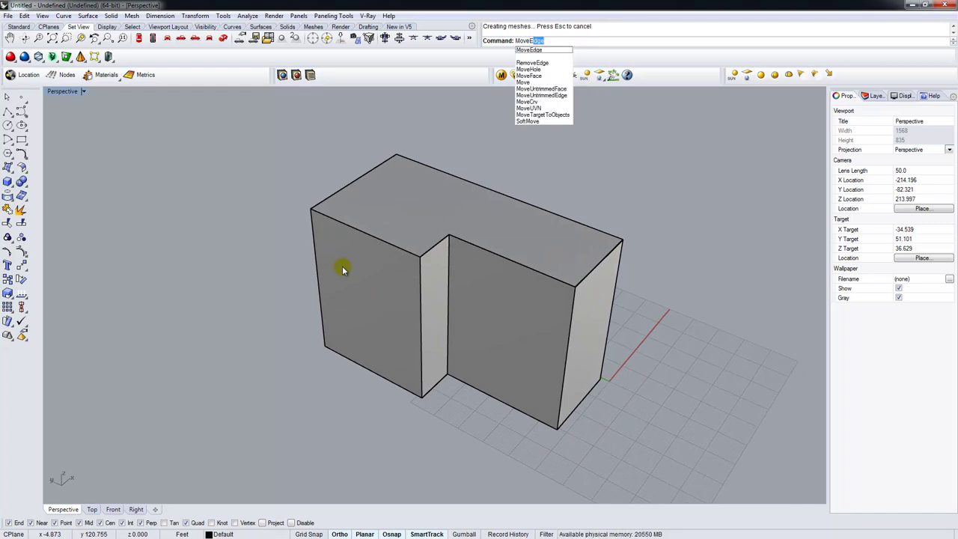
key("Return")
left_click(314, 248)
key("Return")
left_click(325, 346)
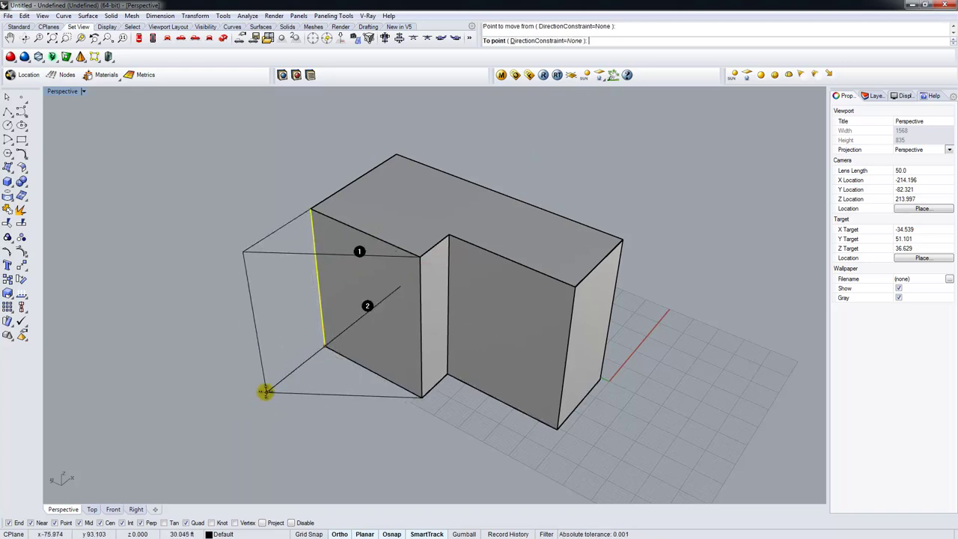
right_click_drag(271, 387, 534, 391)
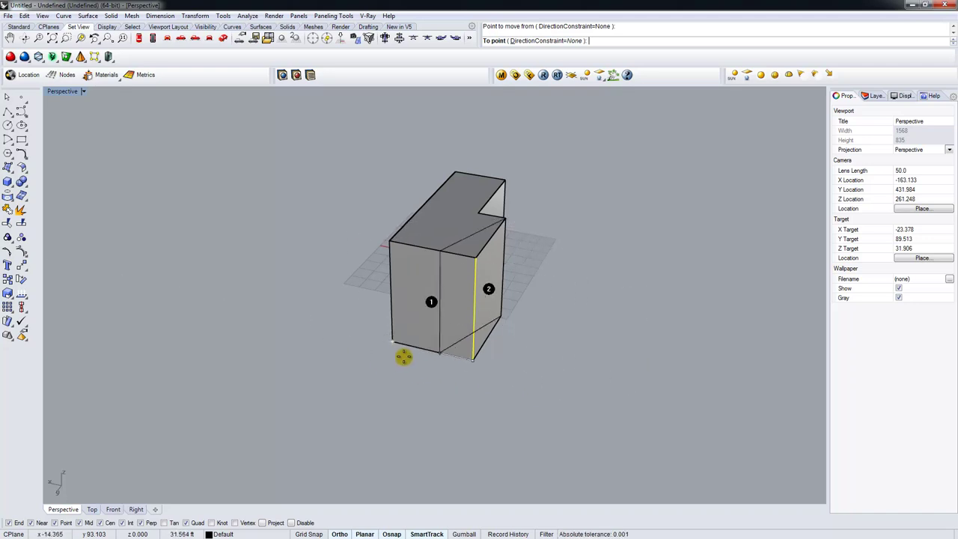
left_click(514, 375)
right_click_drag(532, 372, 467, 352)
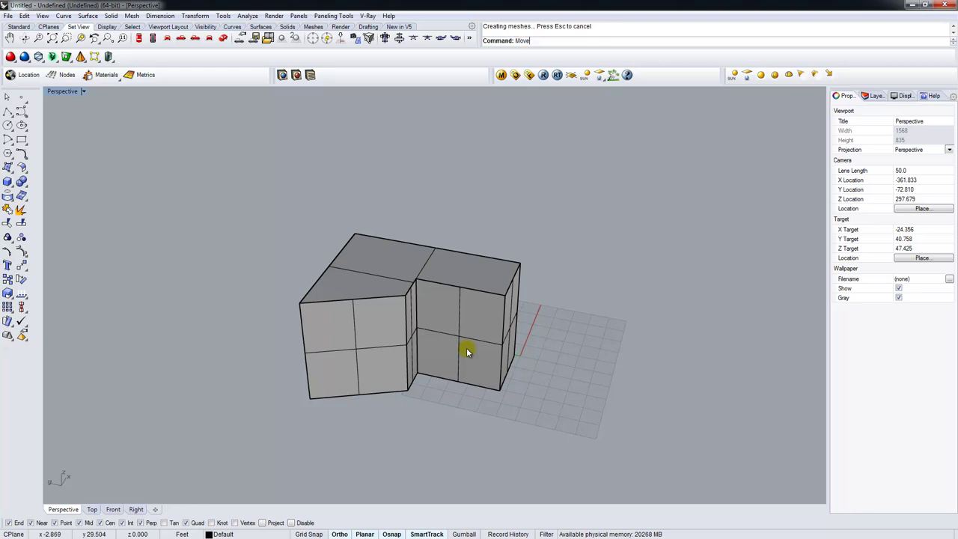
Step: Move the roof faces up 15 from a roof corner using MoveFace
type("Face")
key("Return")
left_click(366, 280)
right_click_drag(365, 282, 296, 272)
key("Return")
left_click(295, 272)
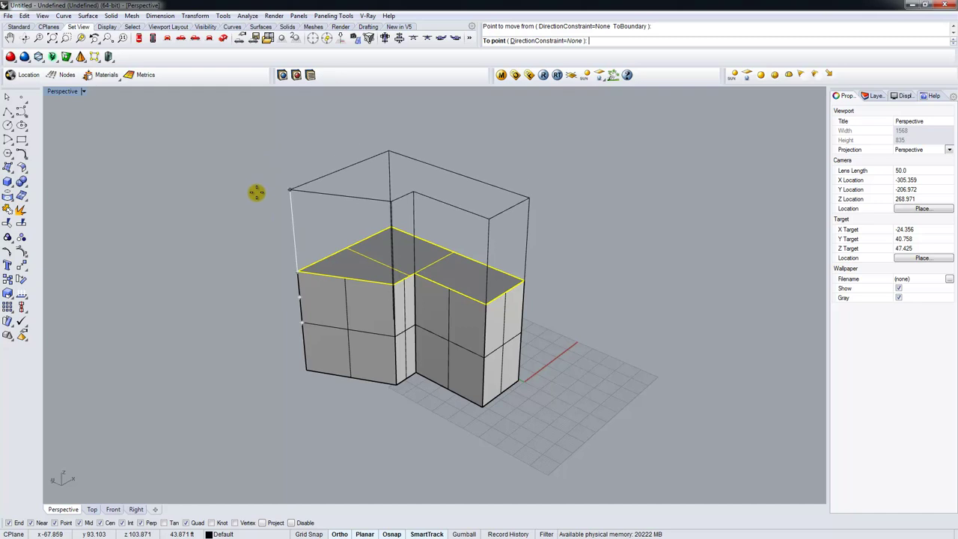
key("Return")
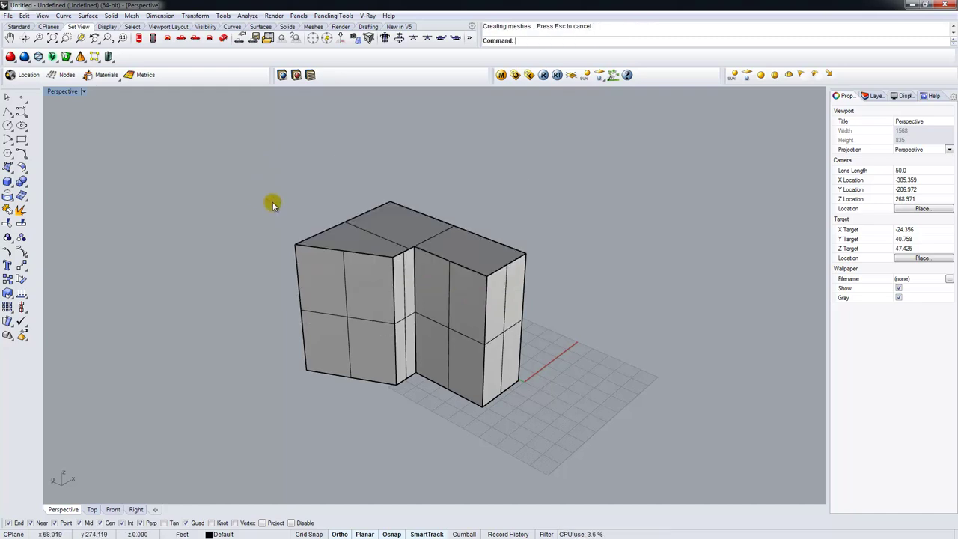
right_click_drag(274, 202, 479, 316)
Step: Split the right wing's end face with two split lines across it
scroll(484, 359, "up", 3)
type("SplitEface")
key("Escape")
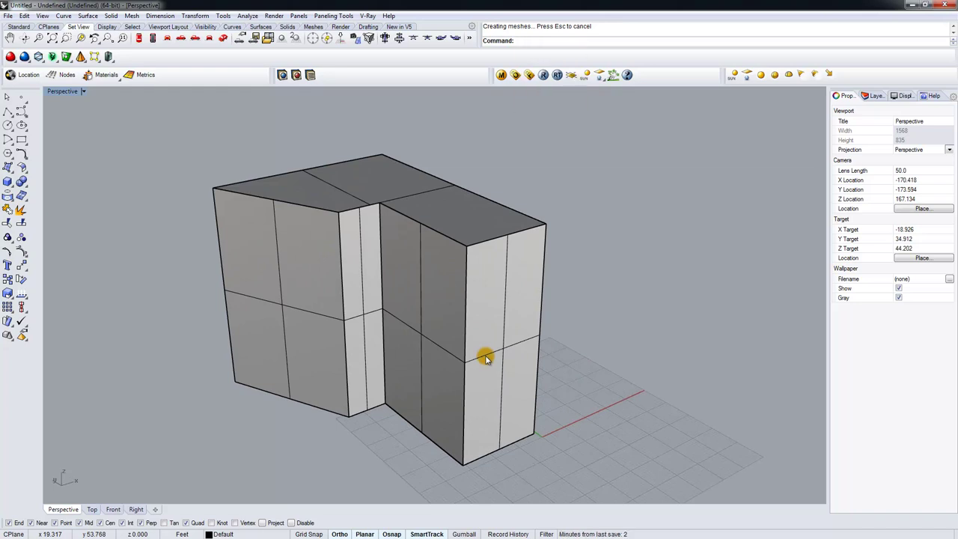
type("SplitFace")
key("Return")
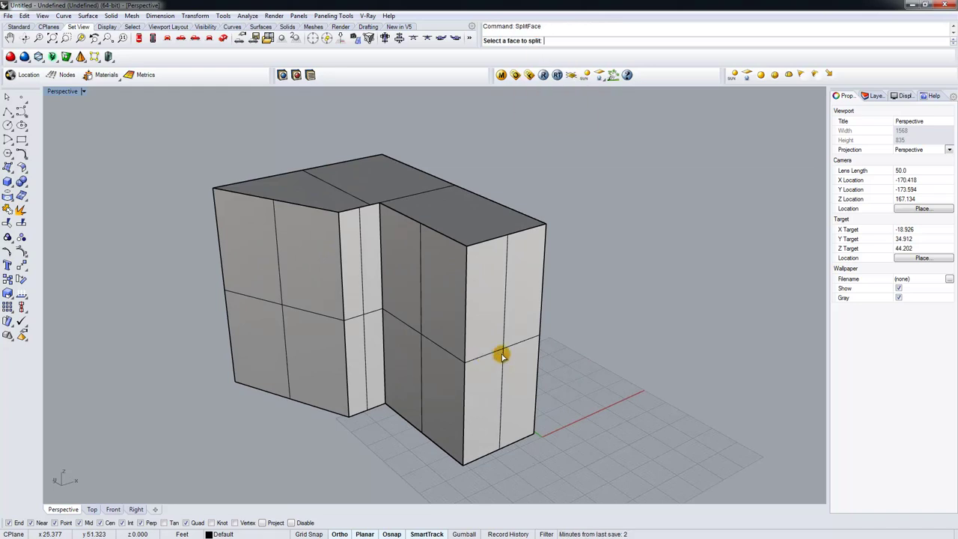
left_click(502, 358)
key("Return")
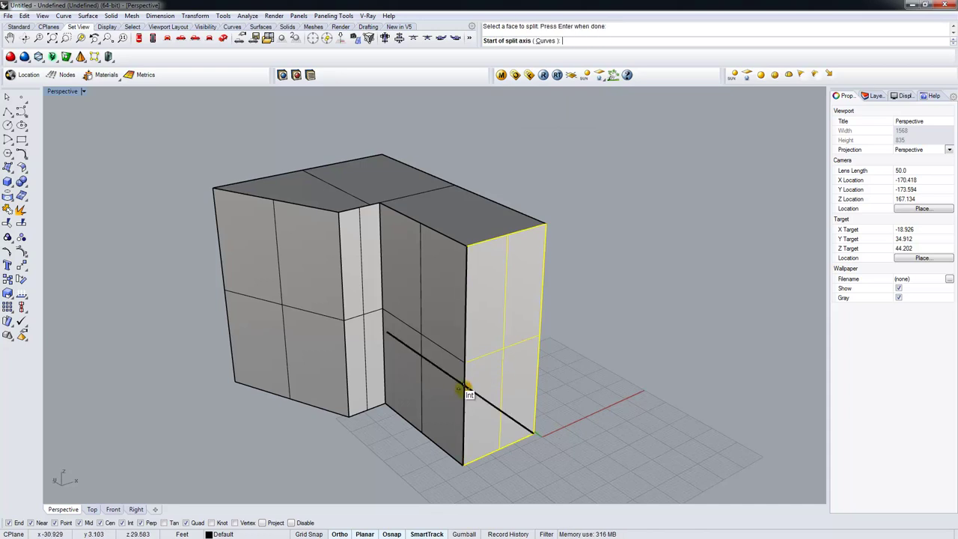
left_click(463, 388)
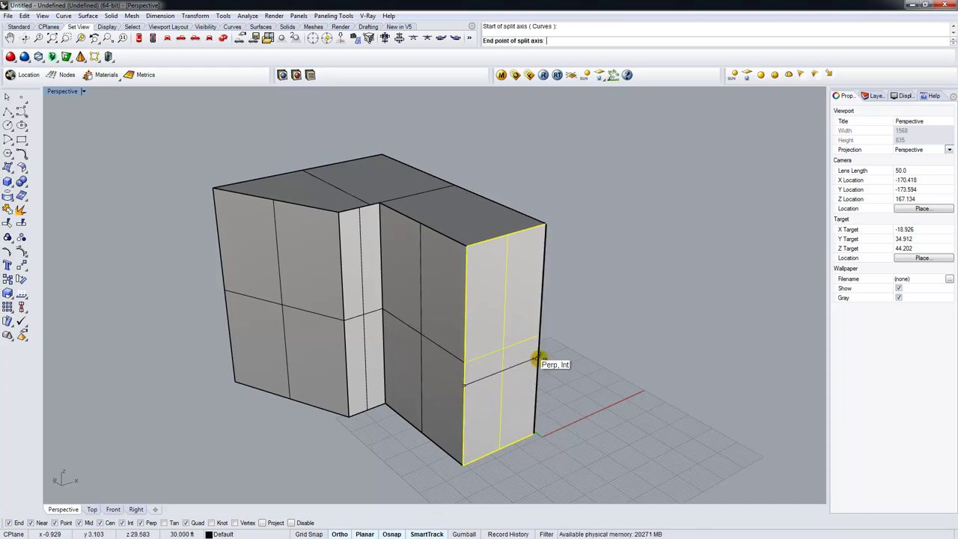
left_click(535, 359)
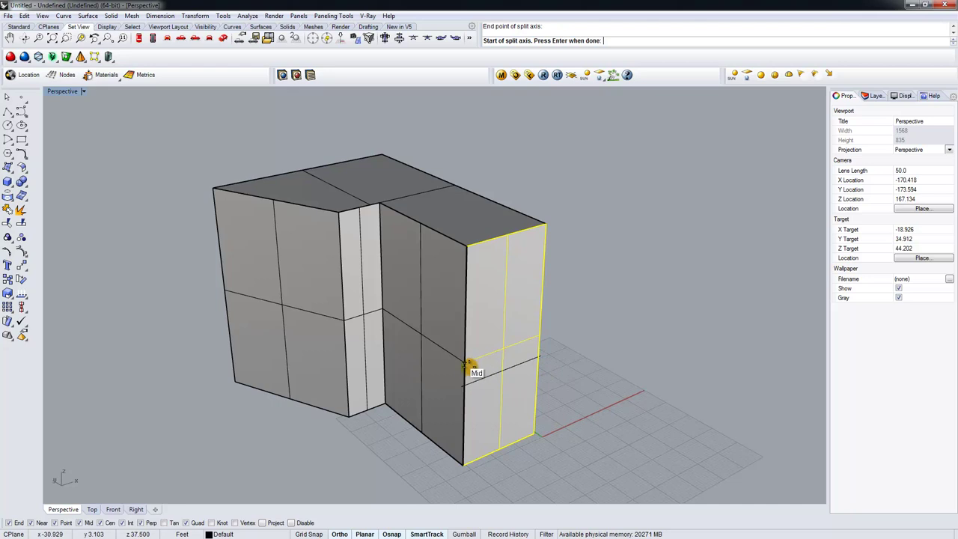
left_click(463, 363)
left_click(540, 335)
key("Return")
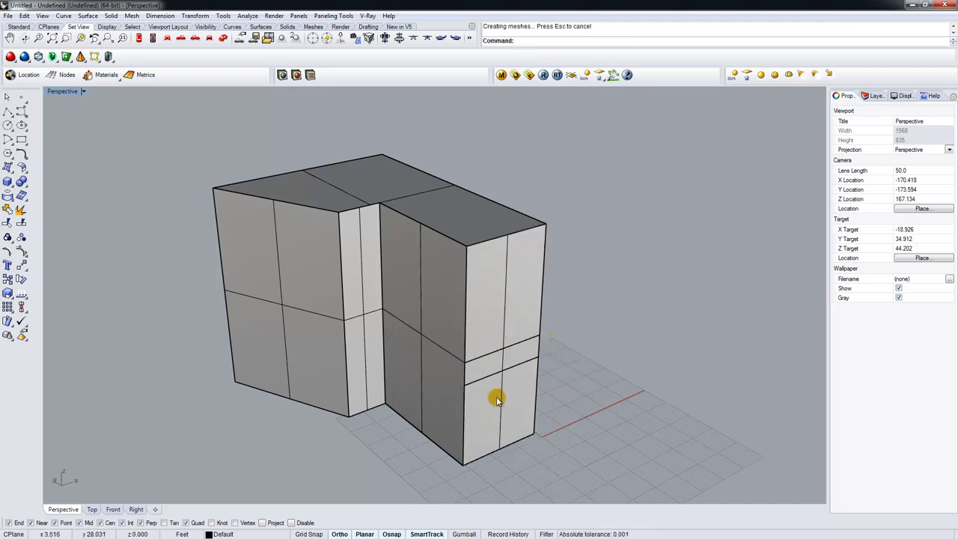
Step: Move the lower section of the split end face outward to its new snapped position
type("MoveFa")
key("Return")
left_click(496, 399)
right_click_drag(496, 398, 536, 421)
key("Return")
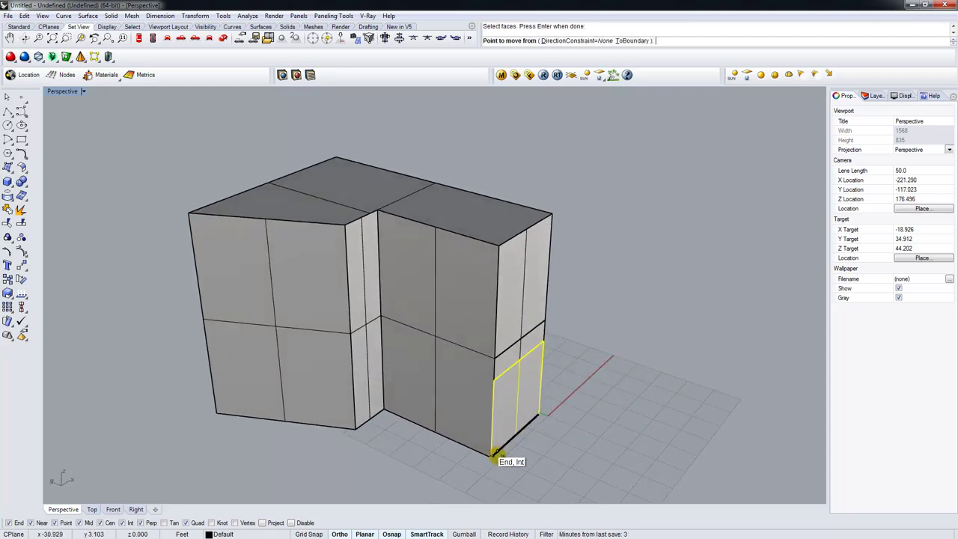
left_click(484, 456)
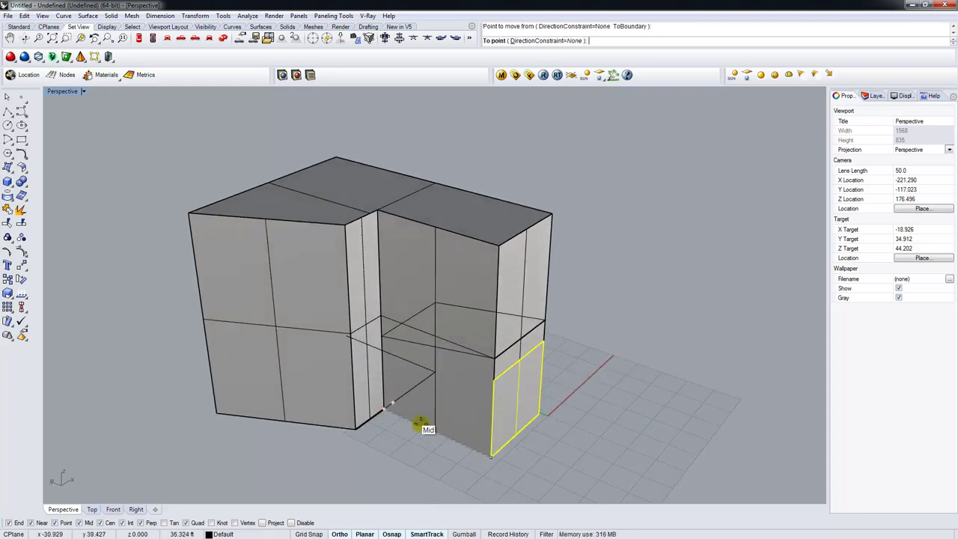
left_click(543, 476)
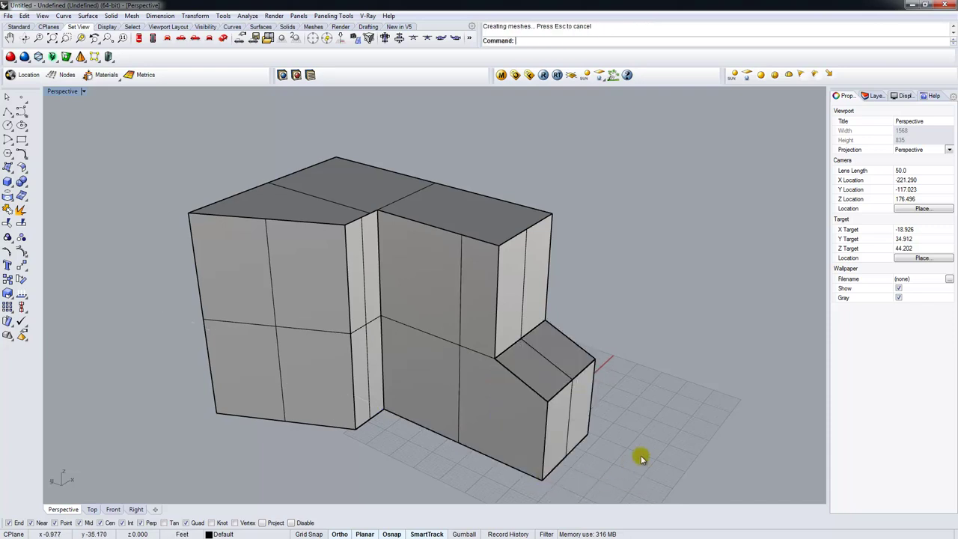
right_click_drag(566, 359, 404, 361)
key("ctrl+a")
left_click(571, 403)
right_click_drag(571, 404, 514, 367)
Step: Select all geometry and export it with AutoCAD Drawing Exchange (*.dxf) as the file type
key("ctrl+a")
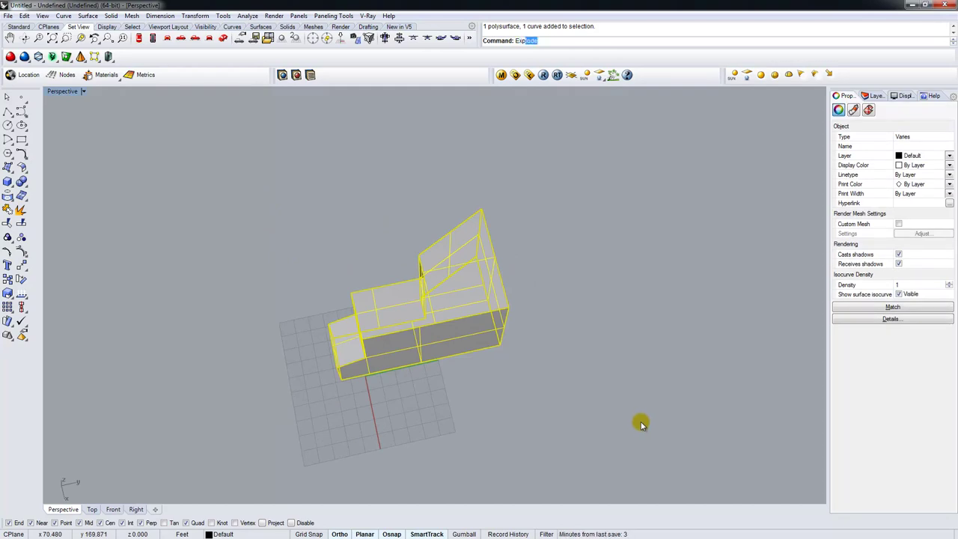
key("Return")
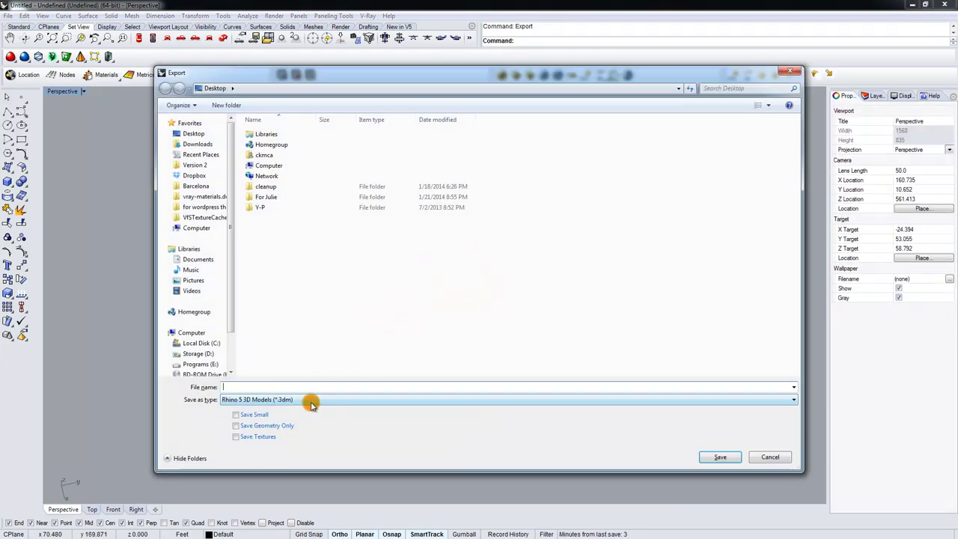
left_click(315, 402)
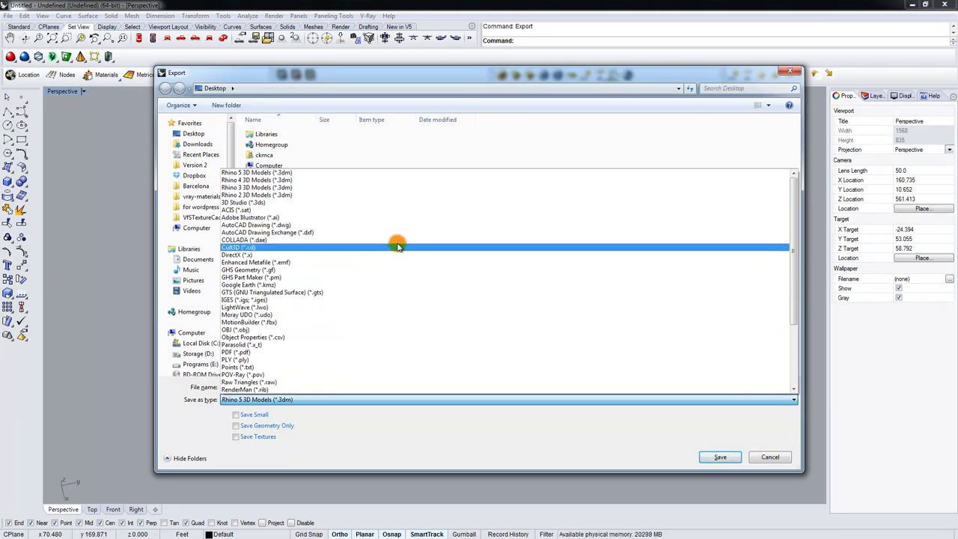
left_click(314, 235)
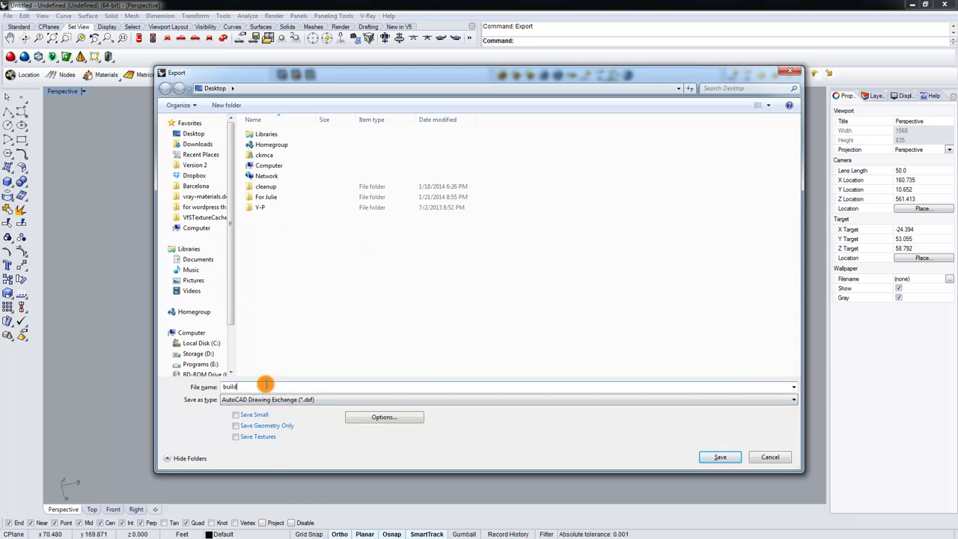
left_click(281, 400)
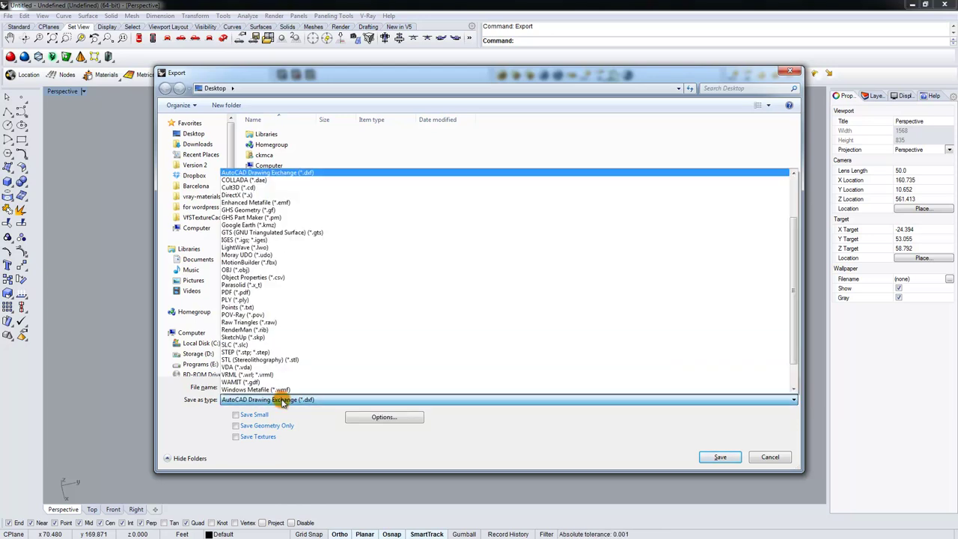
left_click(282, 399)
Step: Save the DXF export and pick Ecotect in the export scheme list
left_click(726, 458)
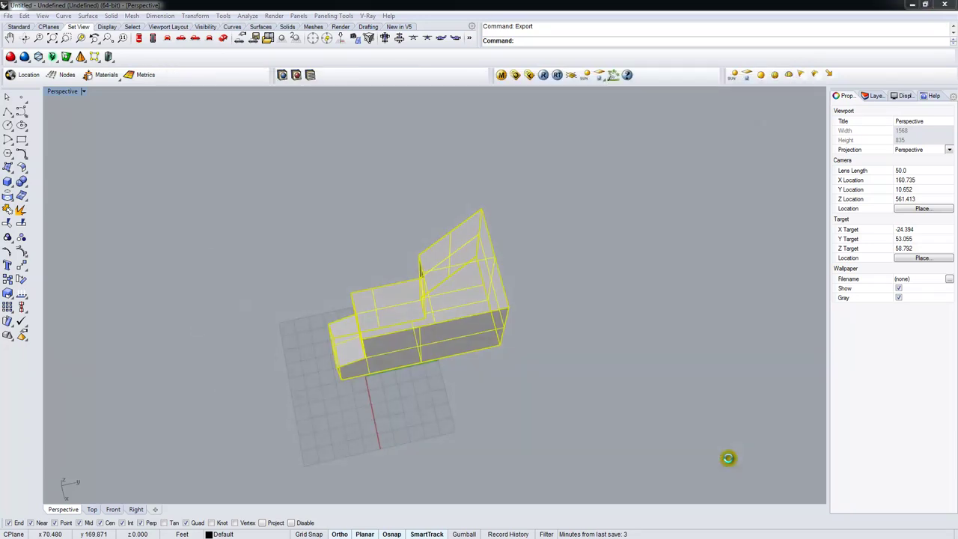
left_click(437, 265)
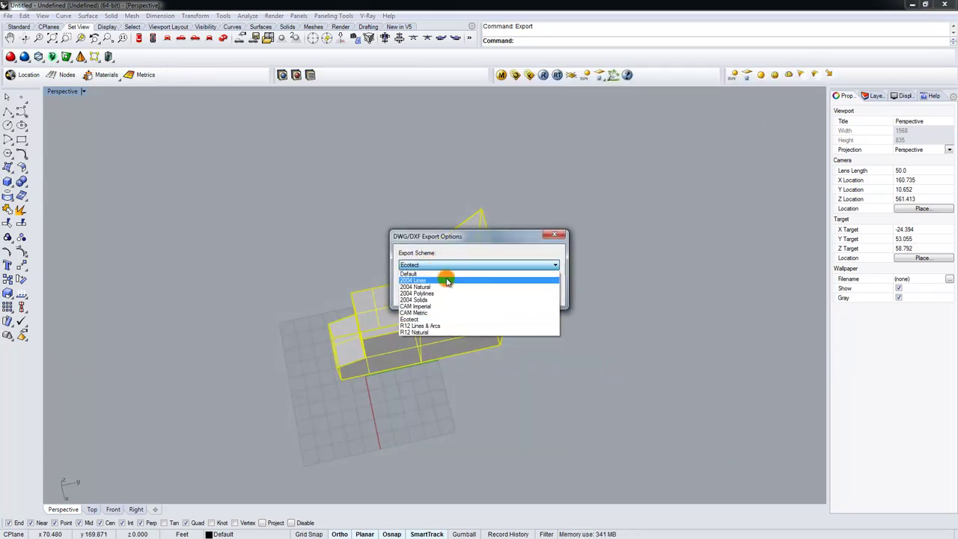
left_click(605, 160)
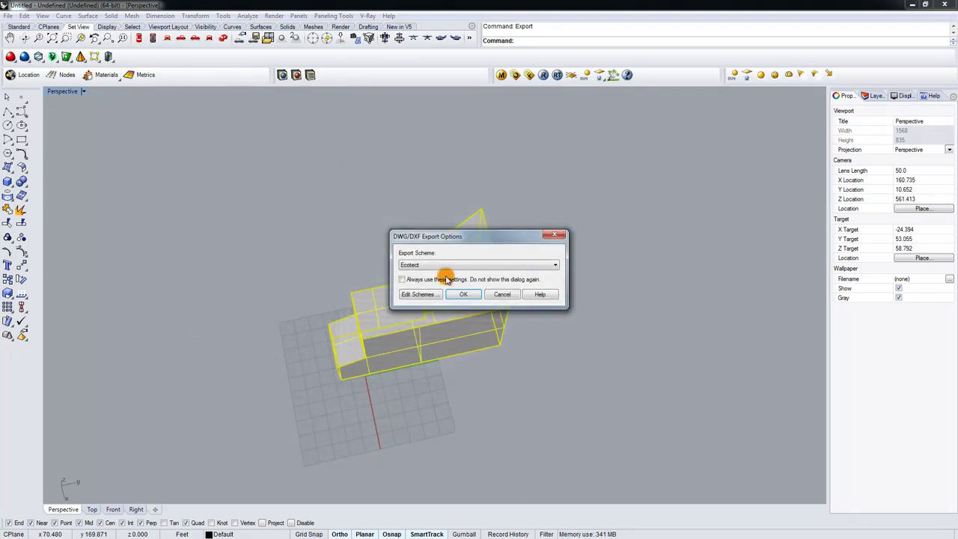
left_click(419, 265)
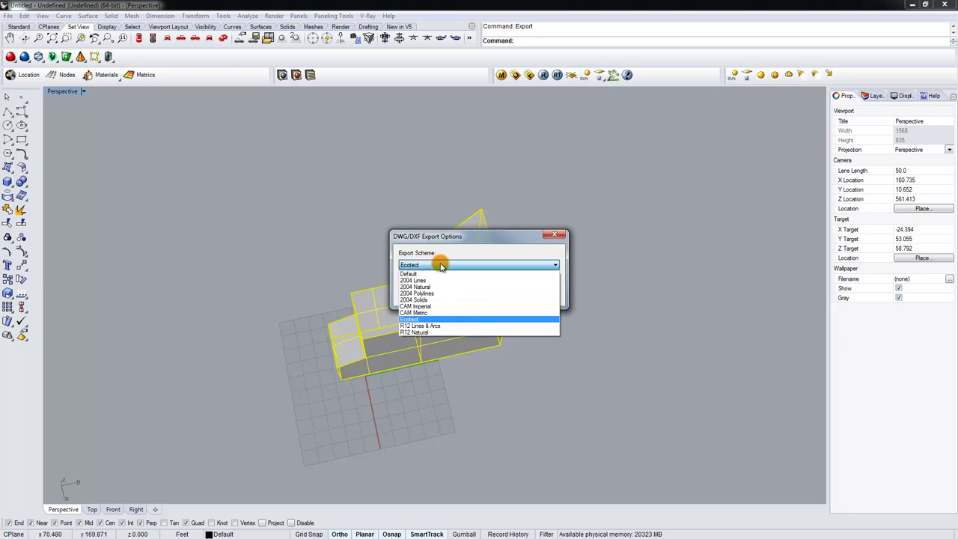
left_click(417, 320)
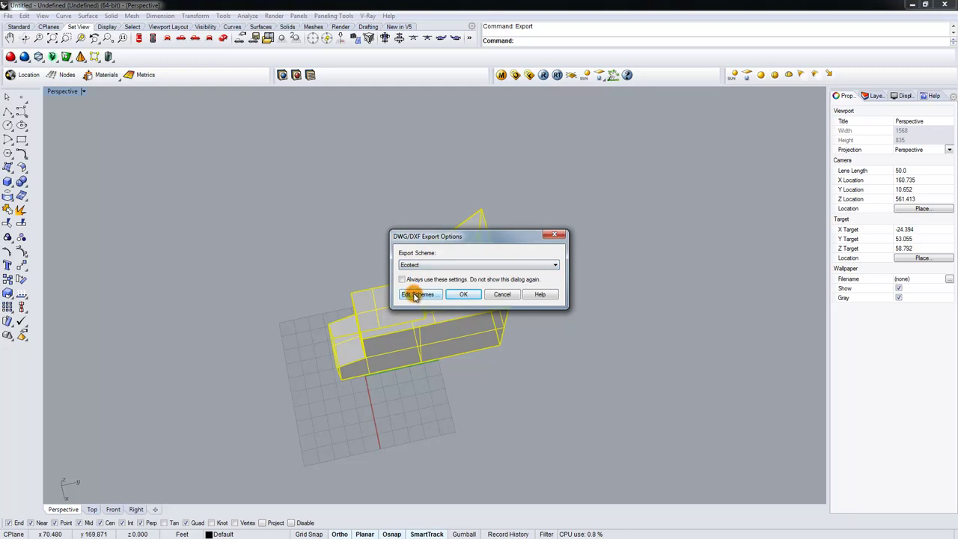
Step: In the scheme editor, delete the existing Ecotect scheme and browse the 2004 Natural and CAM Imperial schemes
left_click(416, 294)
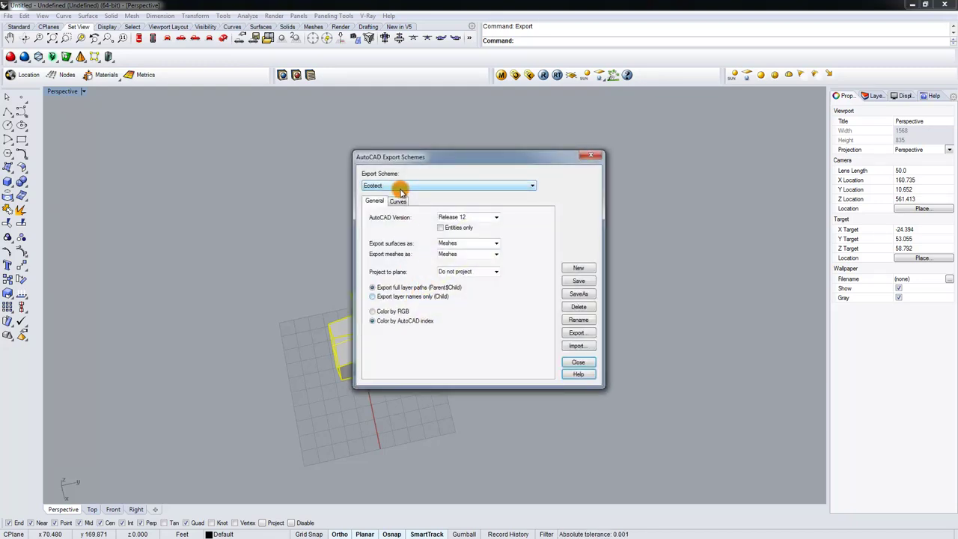
left_click(566, 307)
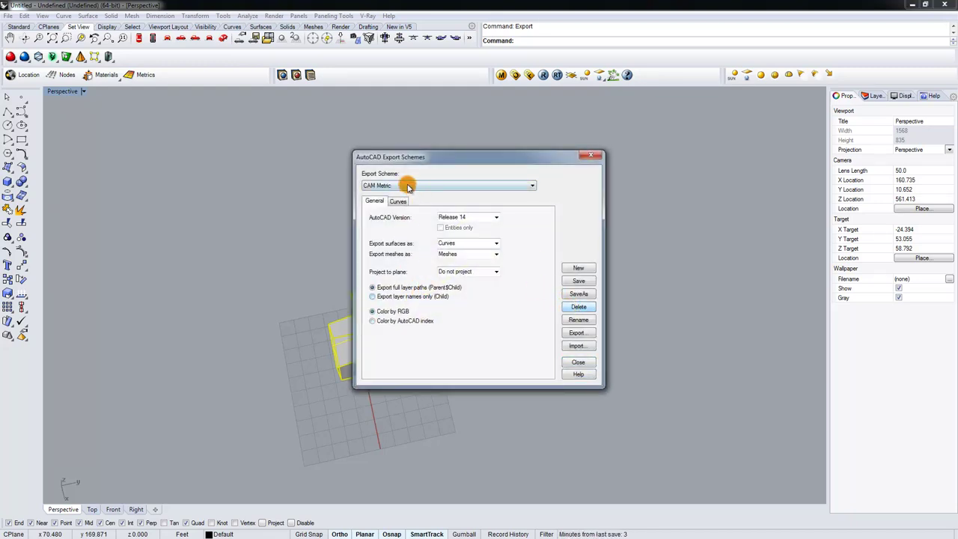
left_click(407, 187)
left_click(402, 207)
left_click(406, 185)
left_click(387, 227)
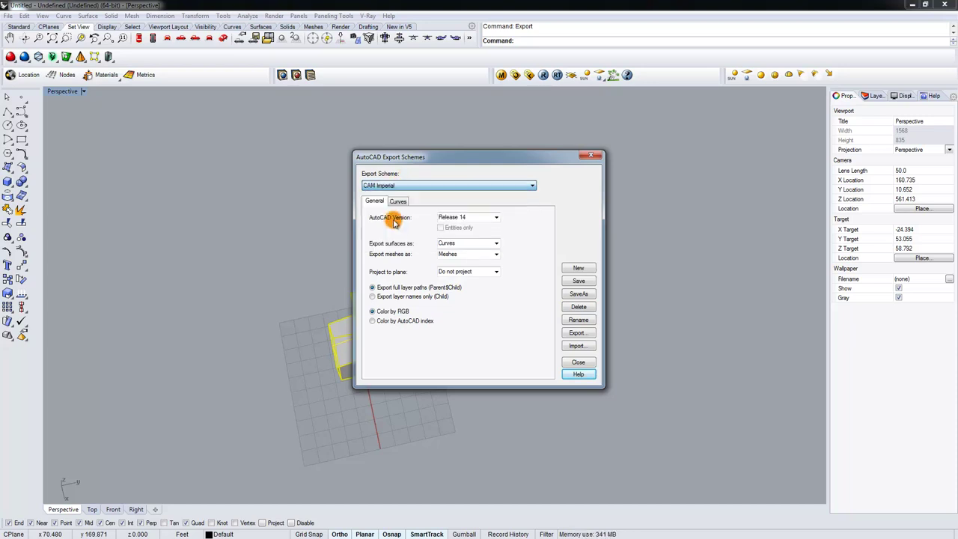
Step: Create a new 'Ecotect' scheme exporting both surfaces and meshes as Meshes
left_click(572, 269)
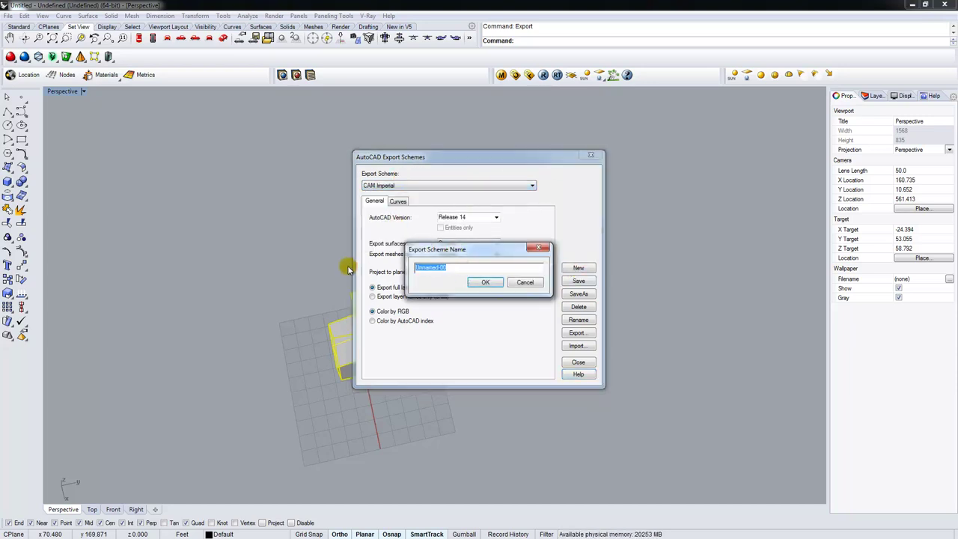
type("Ecote")
key("Escape")
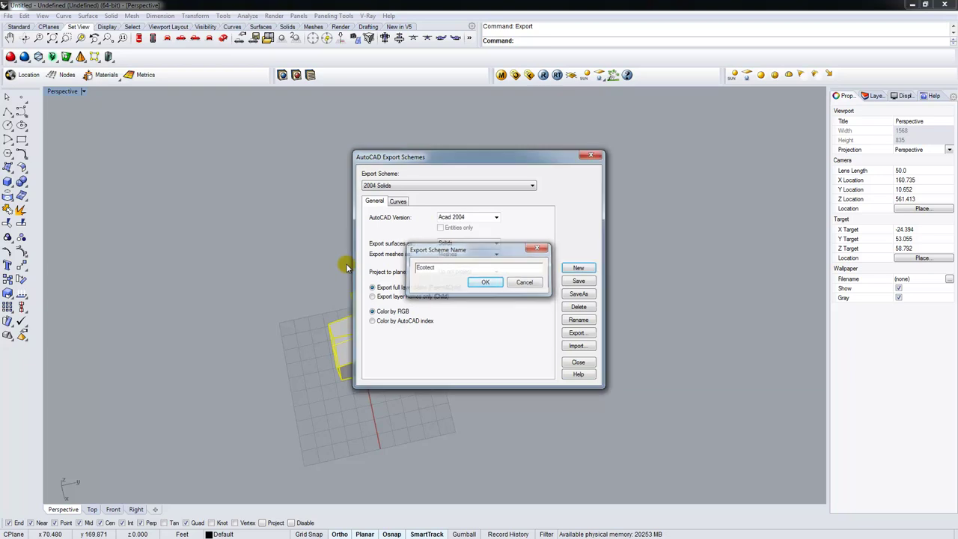
left_click(449, 244)
left_click(464, 253)
left_click(468, 255)
left_click(469, 255)
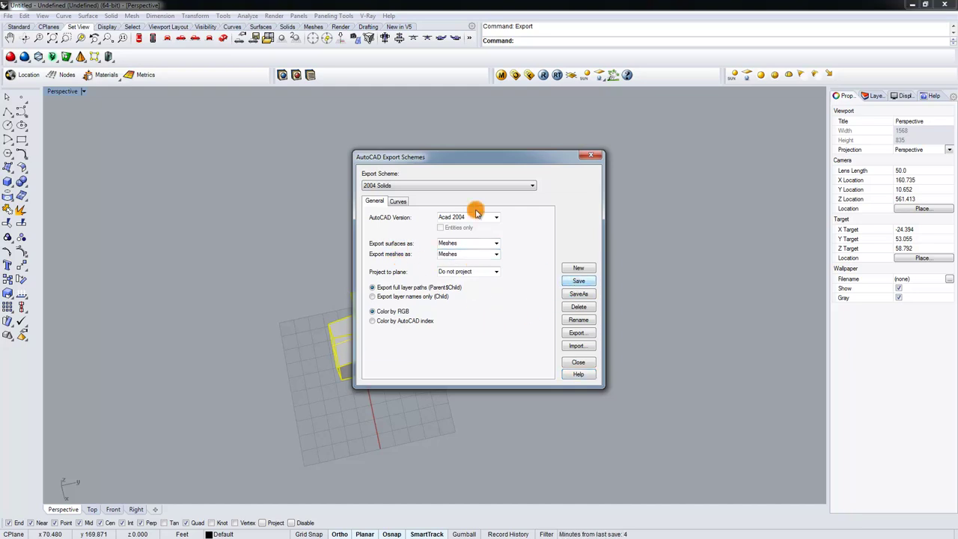
Step: Select the Ecotect scheme in the editor and close it
left_click(456, 187)
left_click(434, 239)
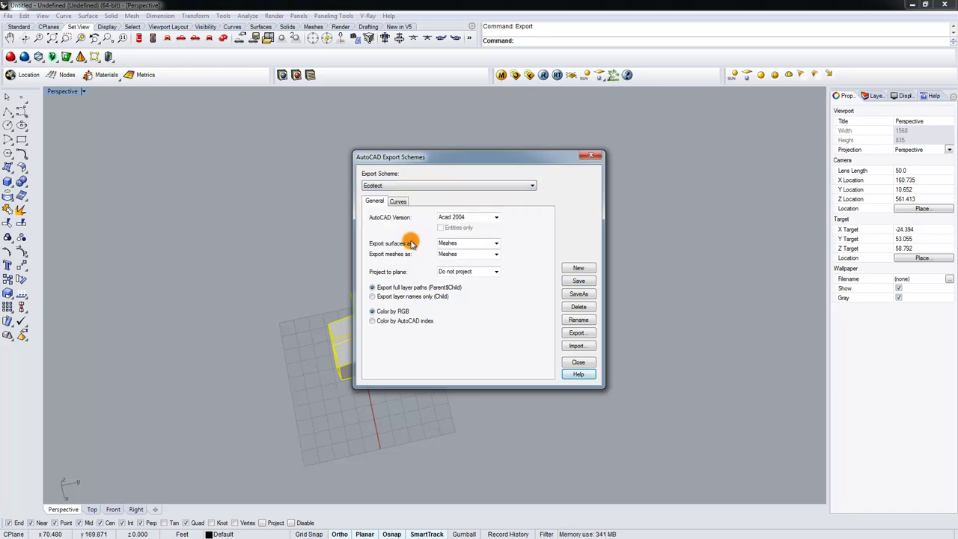
left_click(410, 185)
left_click(406, 220)
left_click(428, 185)
left_click(405, 239)
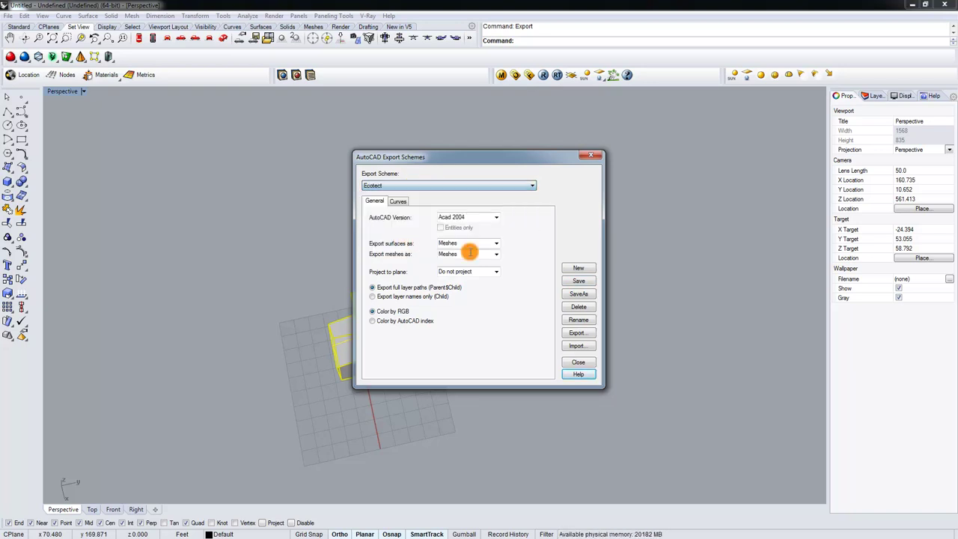
left_click(580, 362)
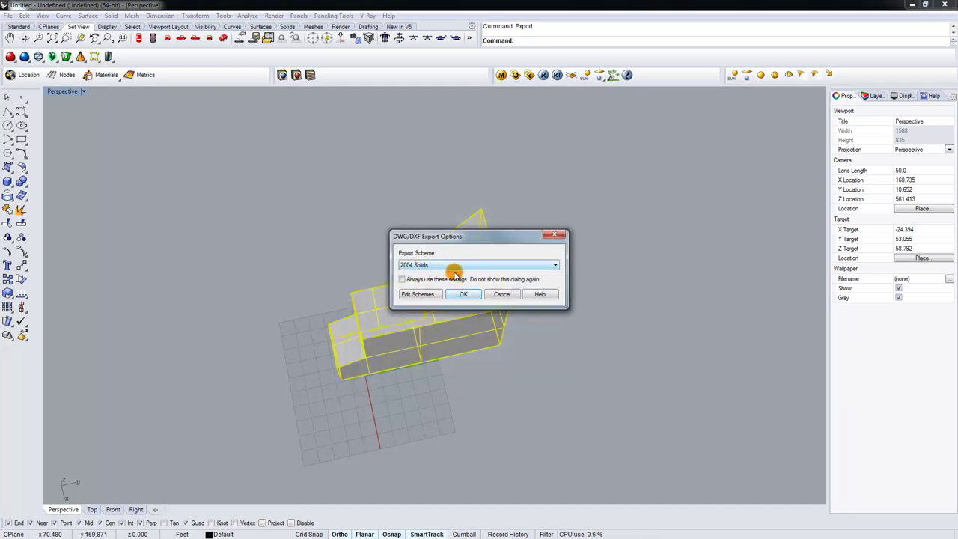
Step: Export with the Ecotect scheme, preview the mesh on the building, and accept to write the file
left_click(419, 265)
left_click(426, 321)
left_click(463, 294)
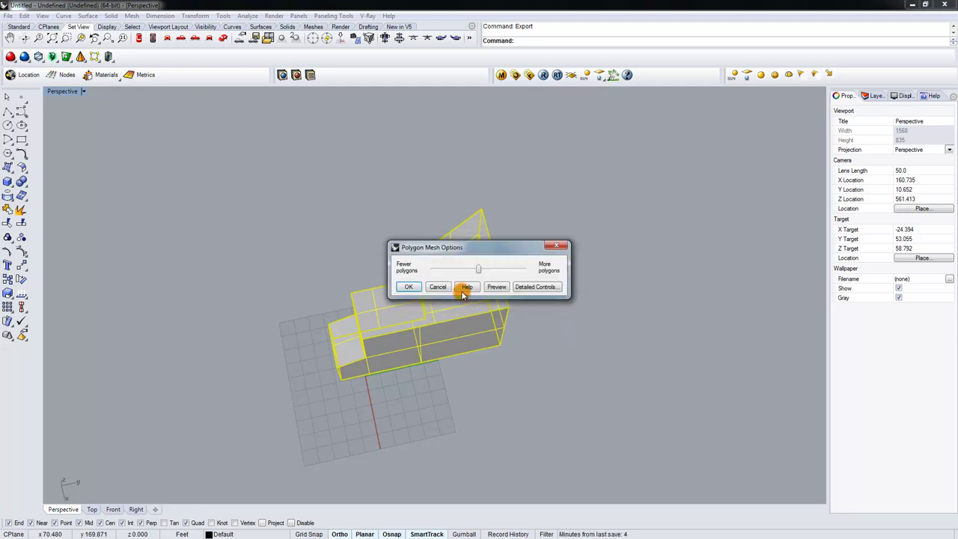
left_click_drag(479, 246, 648, 221)
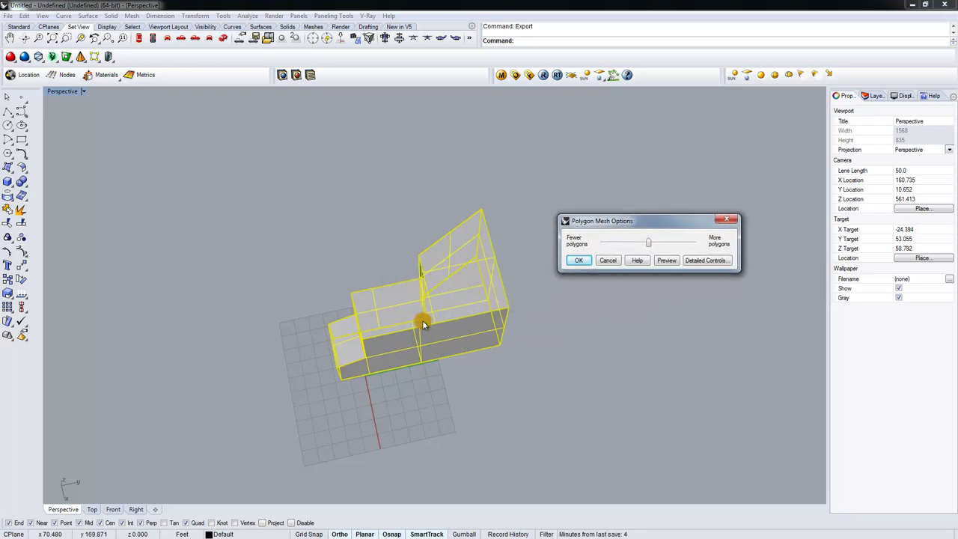
left_click(666, 259)
right_click_drag(516, 292, 313, 346)
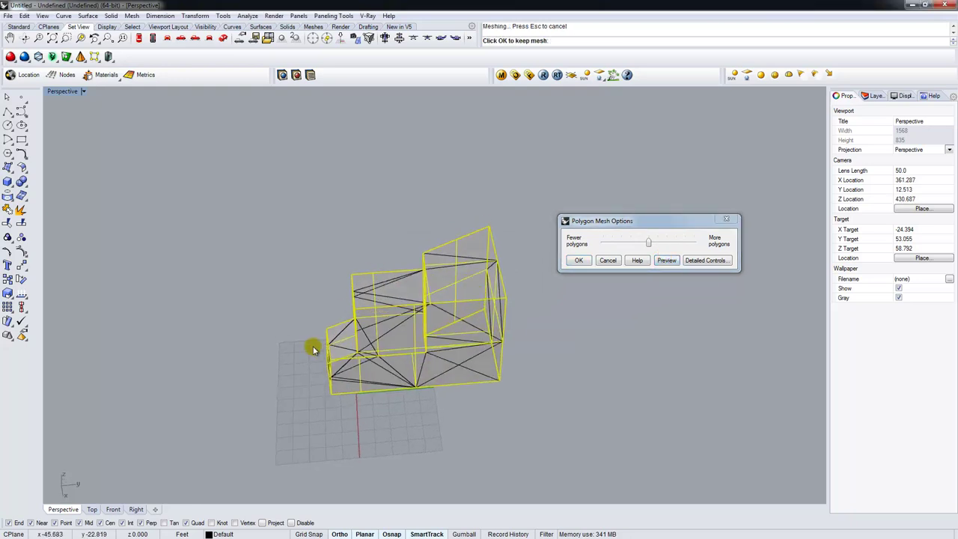
left_click(578, 260)
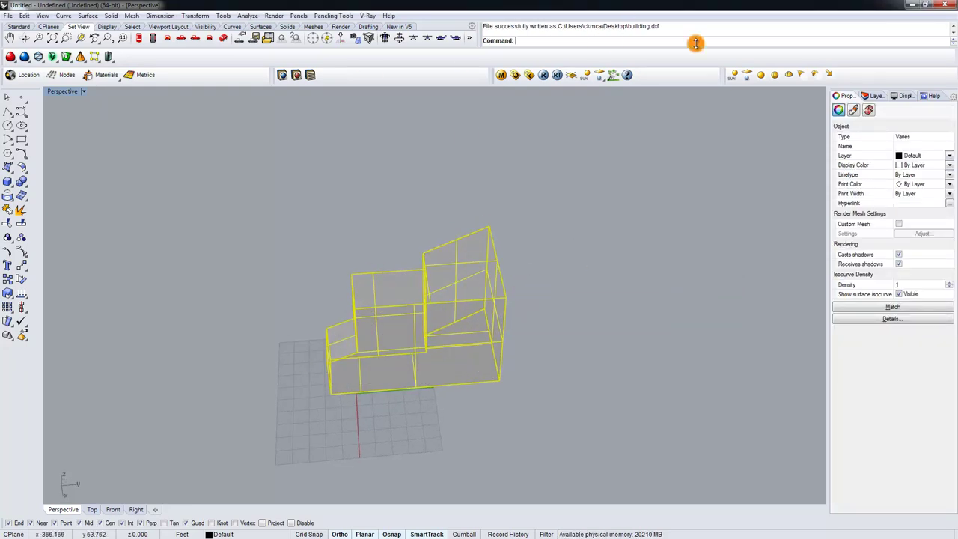
left_click(188, 184)
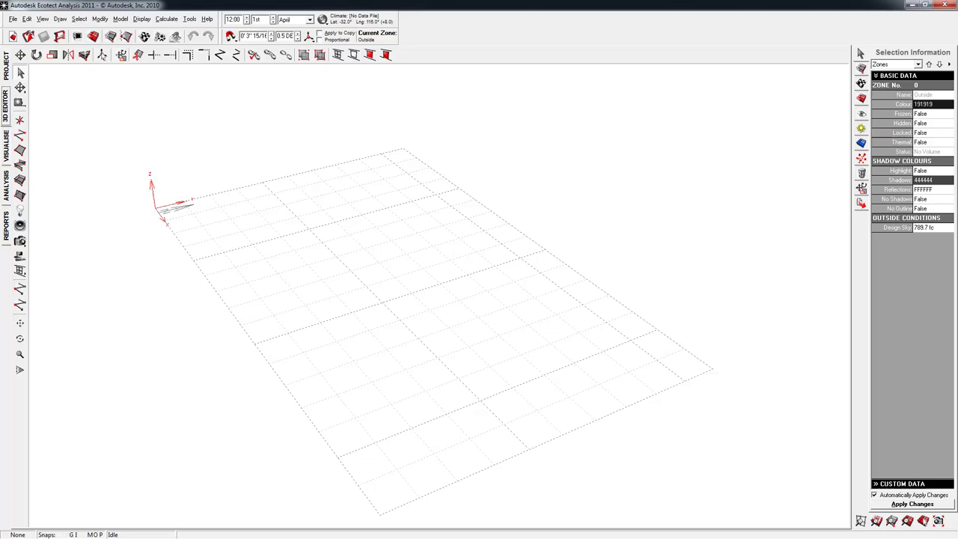
Step: Load a weather file from the list via the climate globe options
right_click_drag(477, 217, 402, 271)
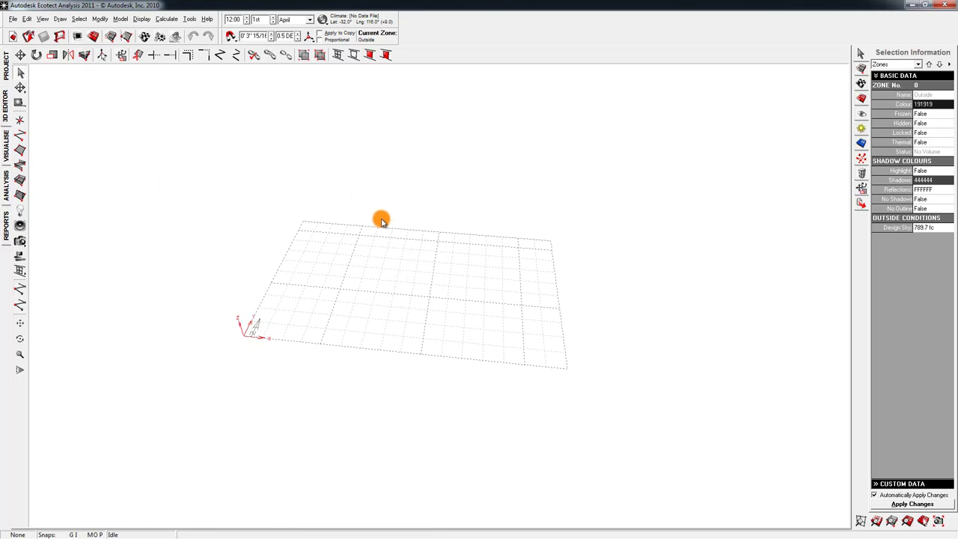
left_click(323, 22)
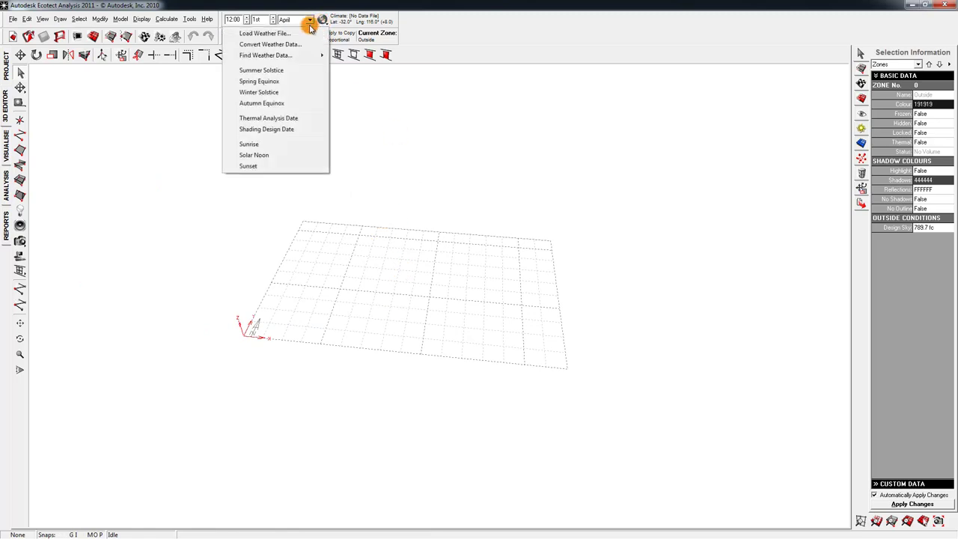
left_click(323, 20)
left_click(323, 21)
left_click(296, 33)
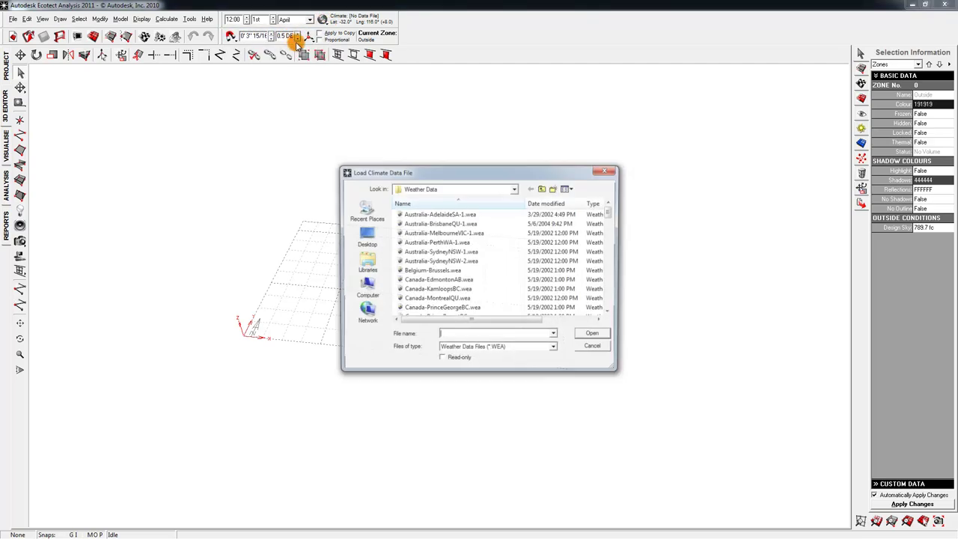
left_click_drag(610, 213, 599, 293)
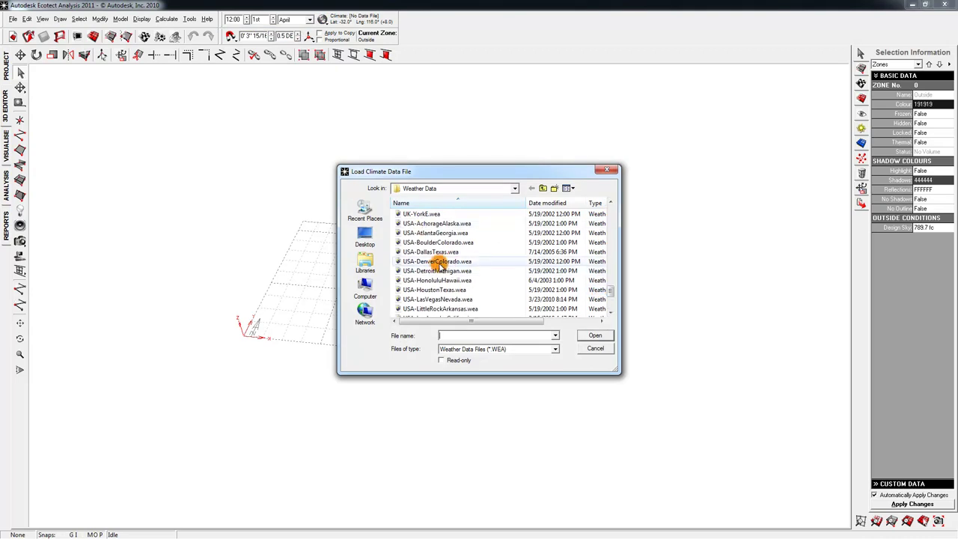
left_click(439, 245)
left_click(592, 336)
Step: Choose Find Weather Data > US Department of Energy from the climate globe menu
left_click(324, 22)
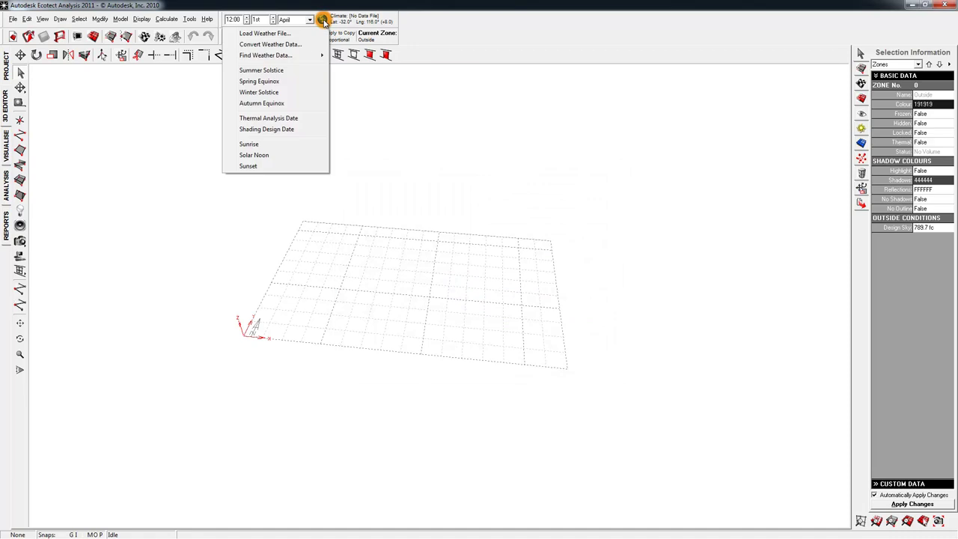
mouse_move(306, 58)
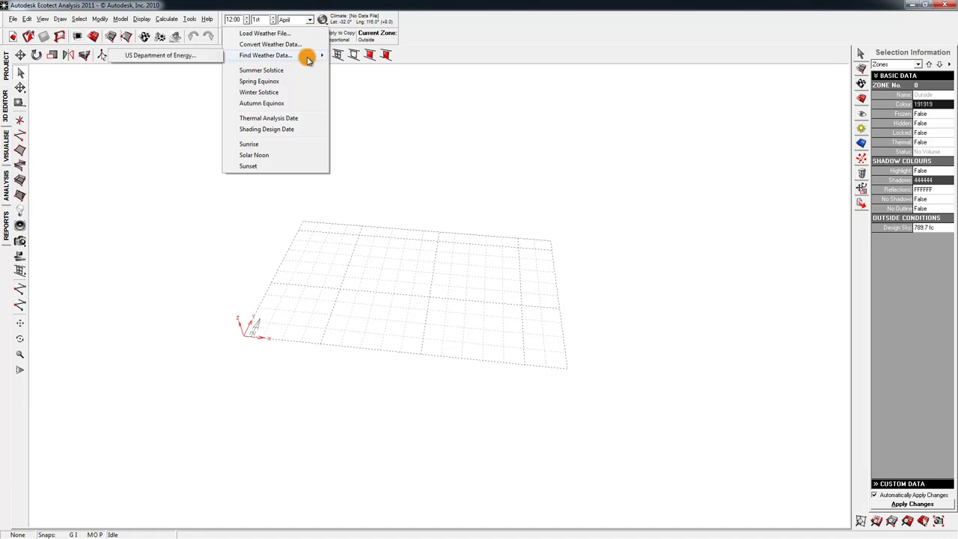
left_click(187, 59)
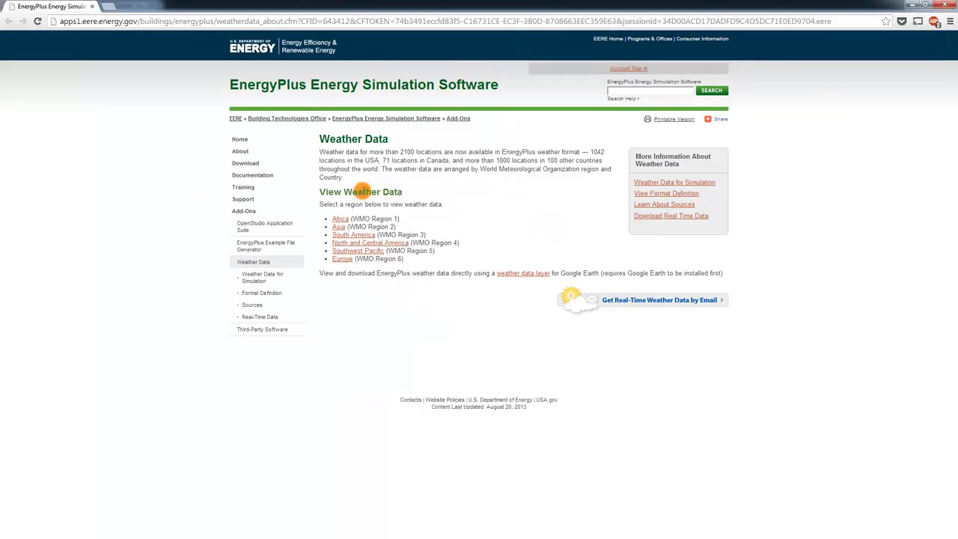
Step: Browse North and Central America > USA > Pennsylvania and download the Lancaster AP 725116 (TMY3) ZIP
left_click(381, 244)
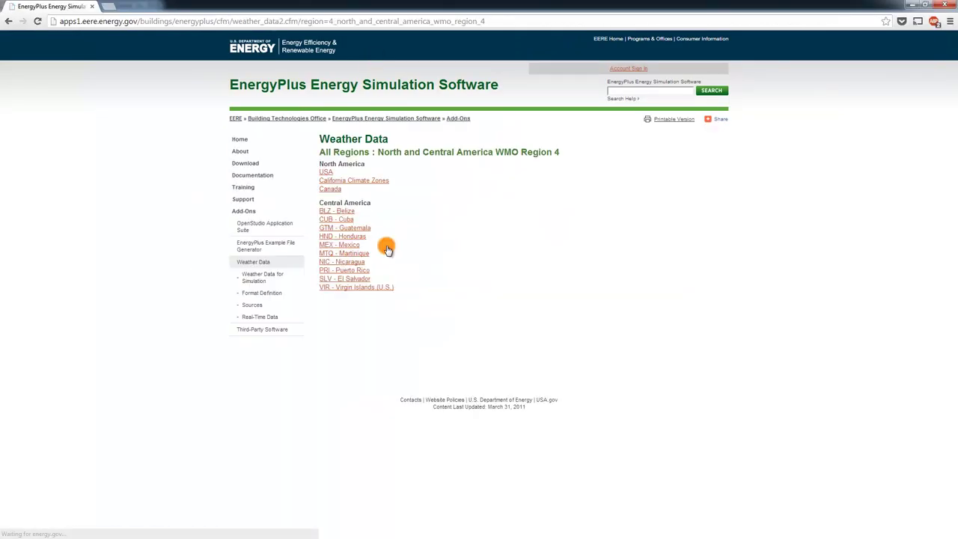
left_click(324, 172)
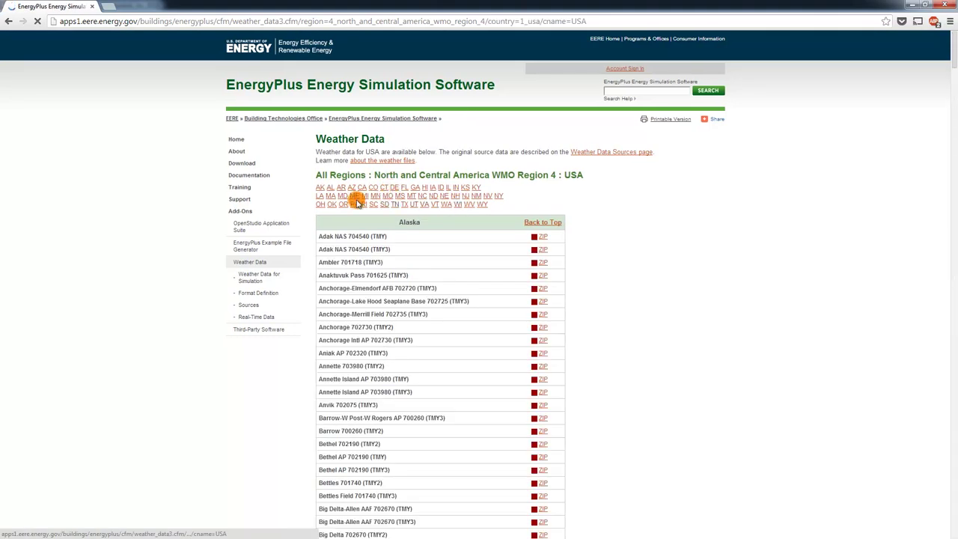
left_click(353, 204)
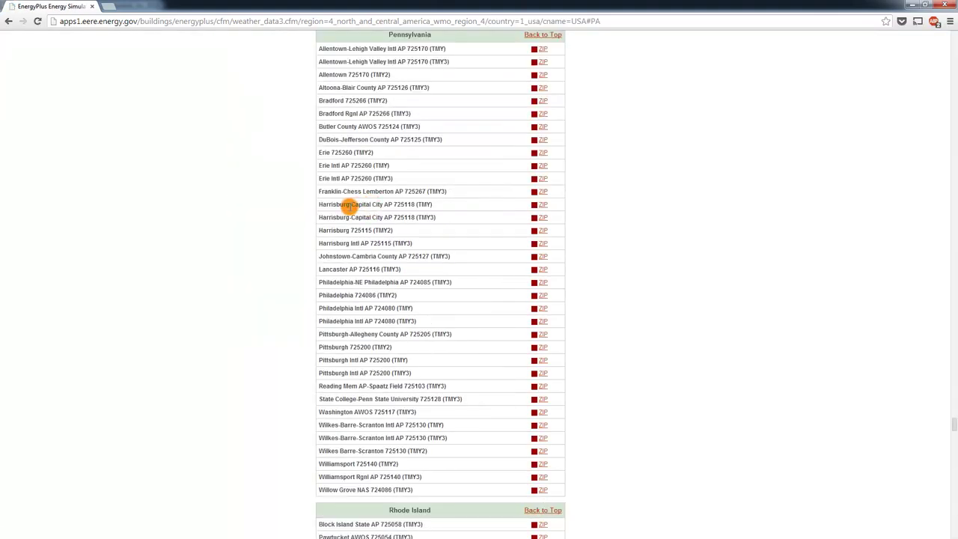
left_click_drag(329, 269, 505, 273)
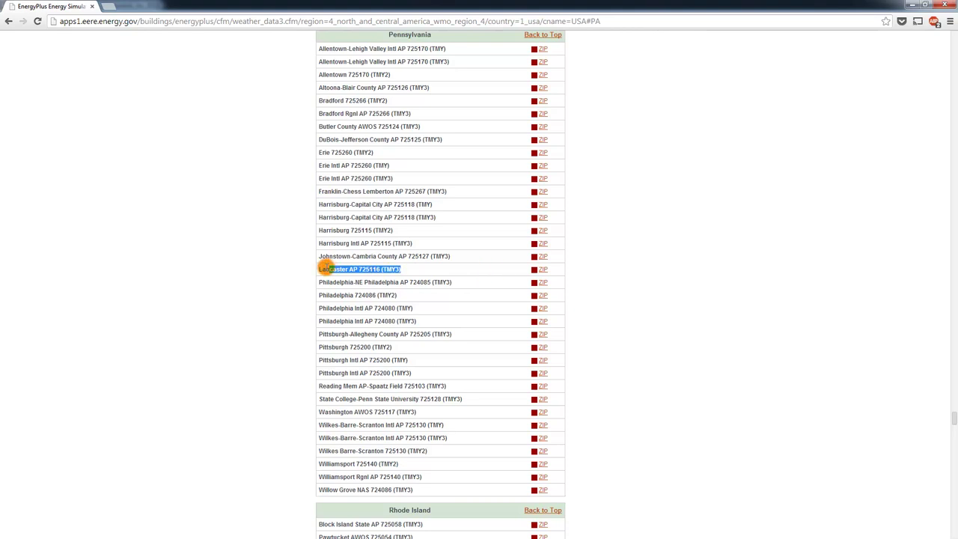
left_click(542, 268)
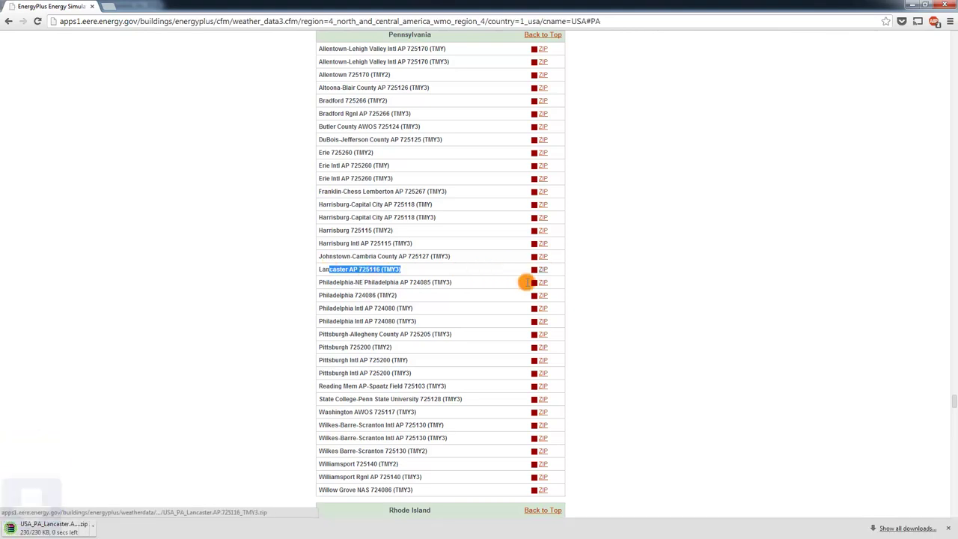
left_click(64, 528)
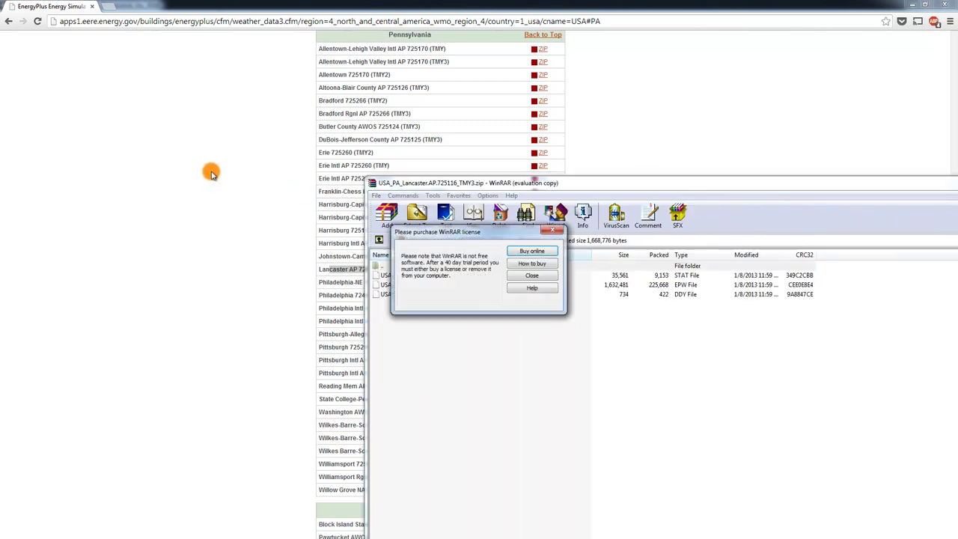
left_click(528, 275)
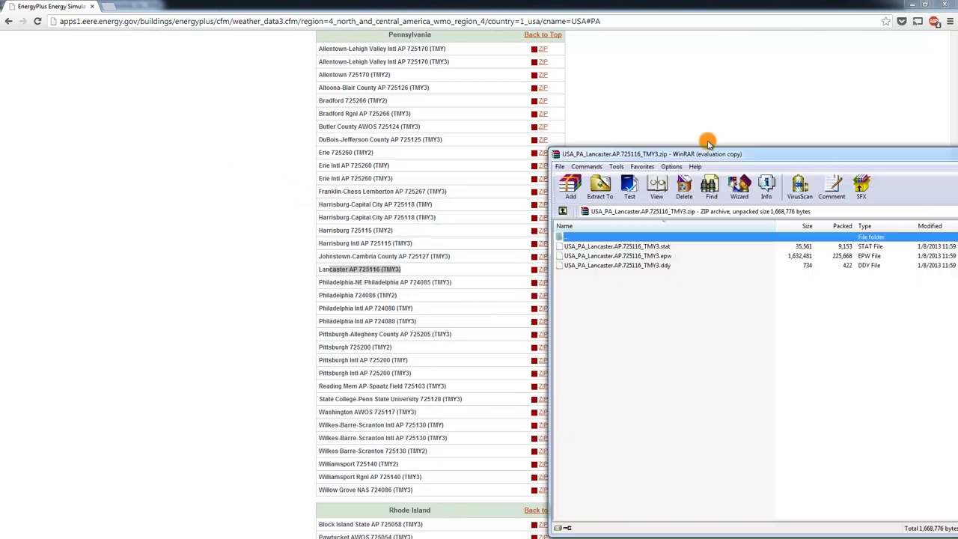
left_click_drag(468, 119, 237, 115)
left_click(224, 221)
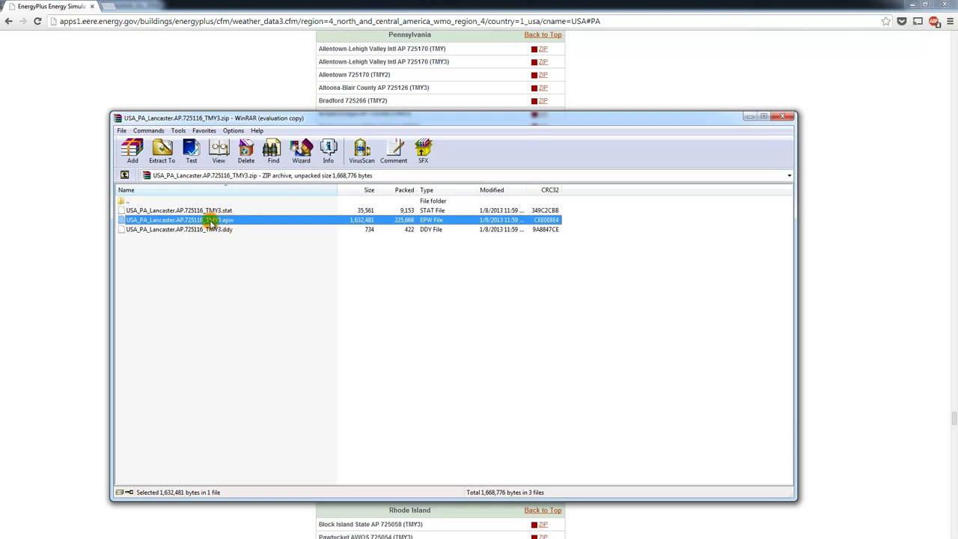
left_click(7, 171)
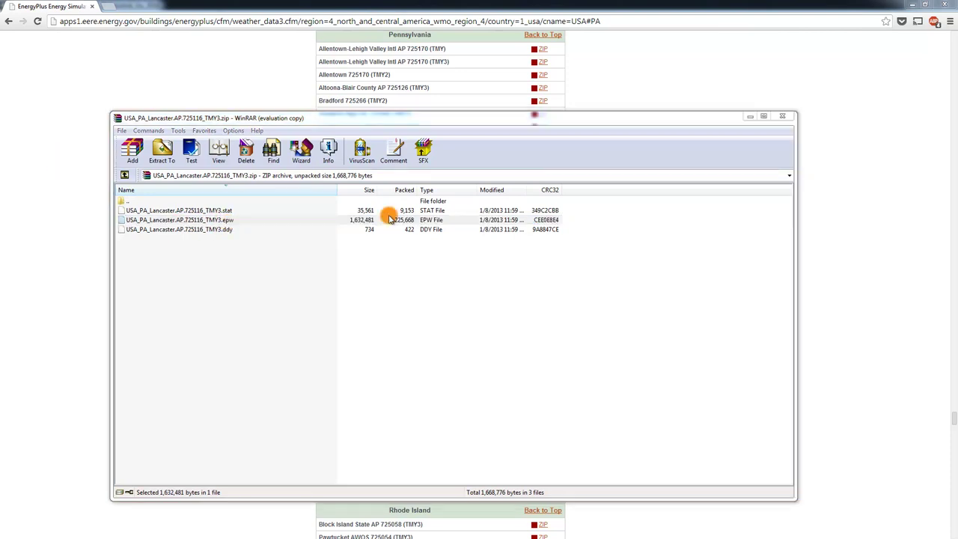
left_click(781, 116)
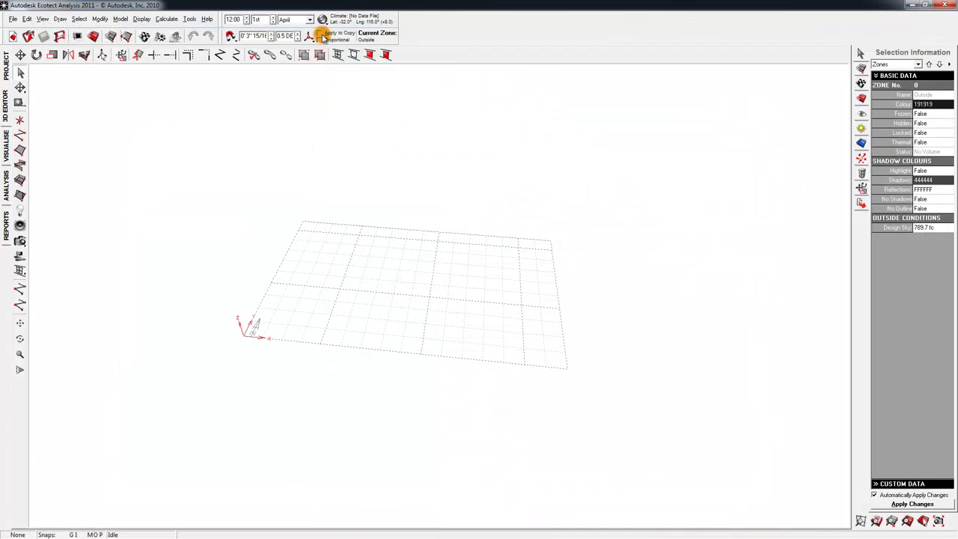
Step: Open the Weather Manager via Convert Weather Data and import the Lancaster EPW file from the Desktop
left_click(321, 20)
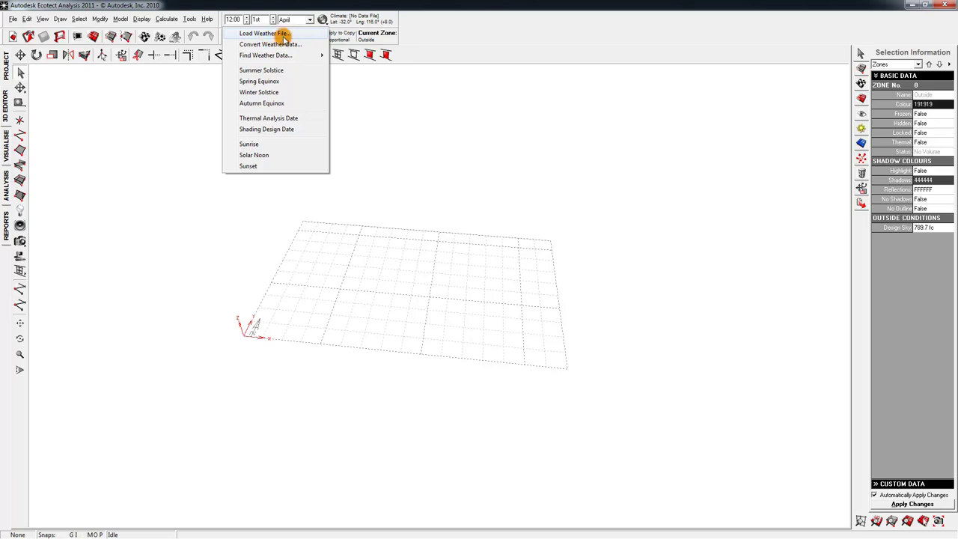
left_click(275, 45)
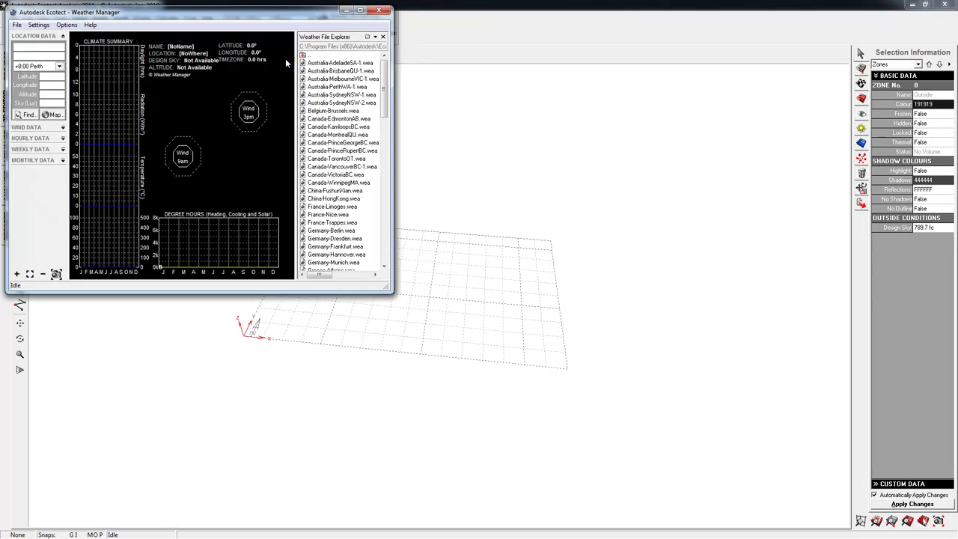
left_click_drag(145, 21, 409, 152)
left_click(283, 155)
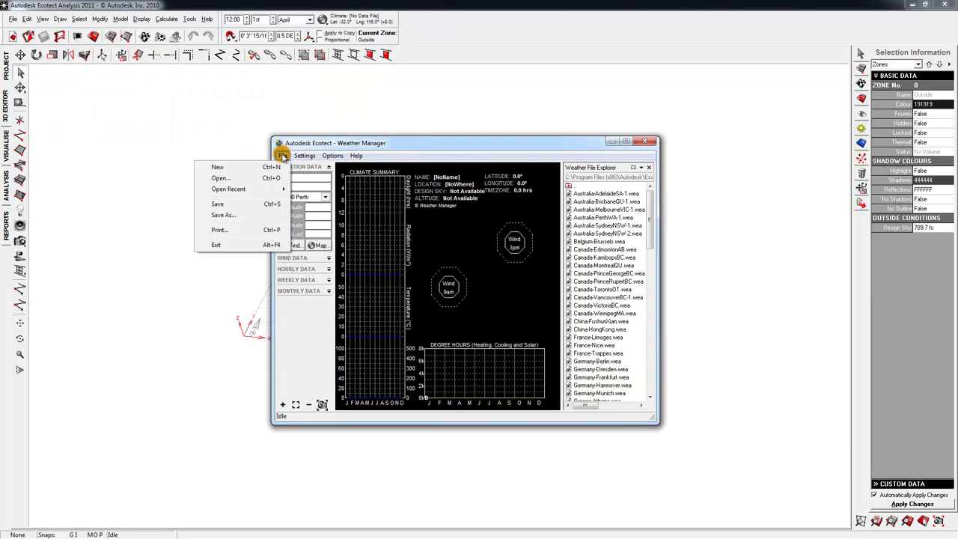
left_click(274, 177)
left_click(377, 244)
left_click(424, 289)
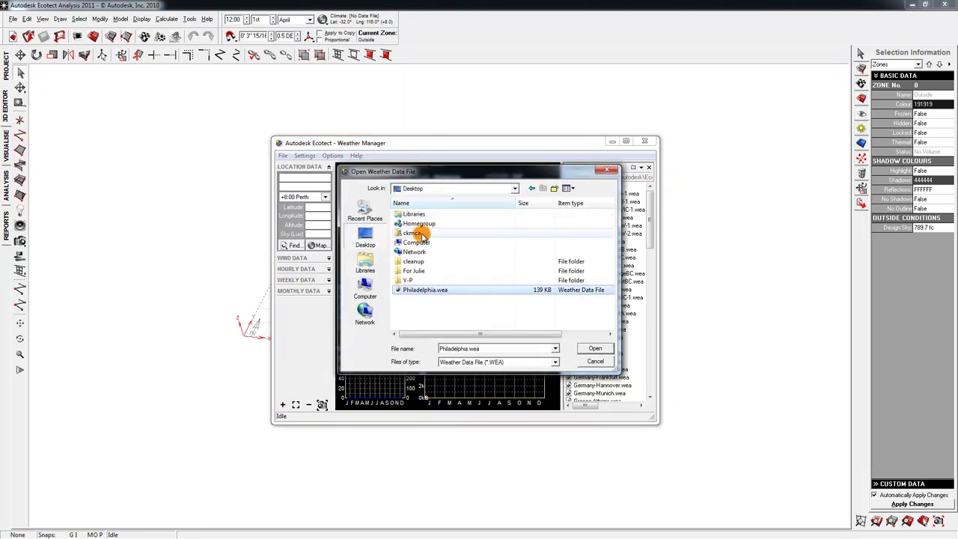
left_click(548, 364)
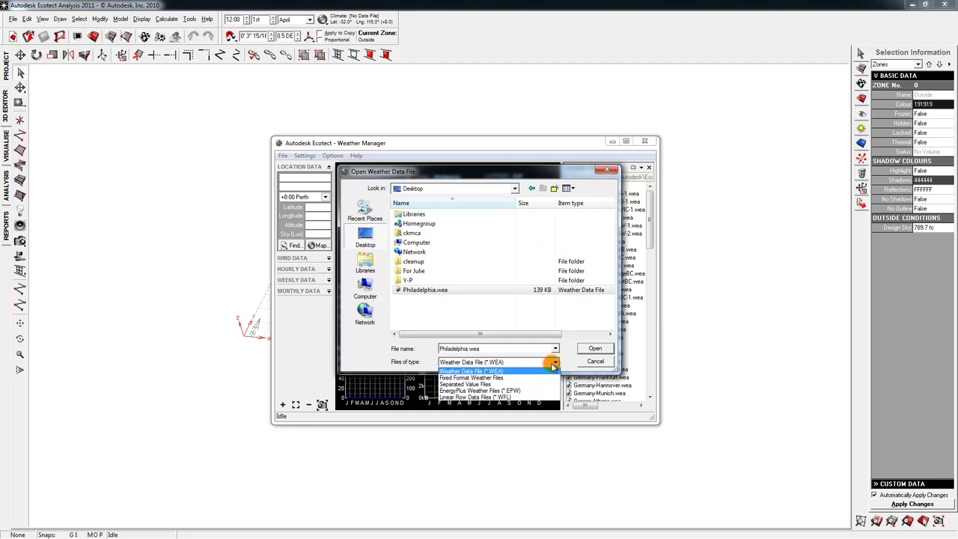
left_click(515, 392)
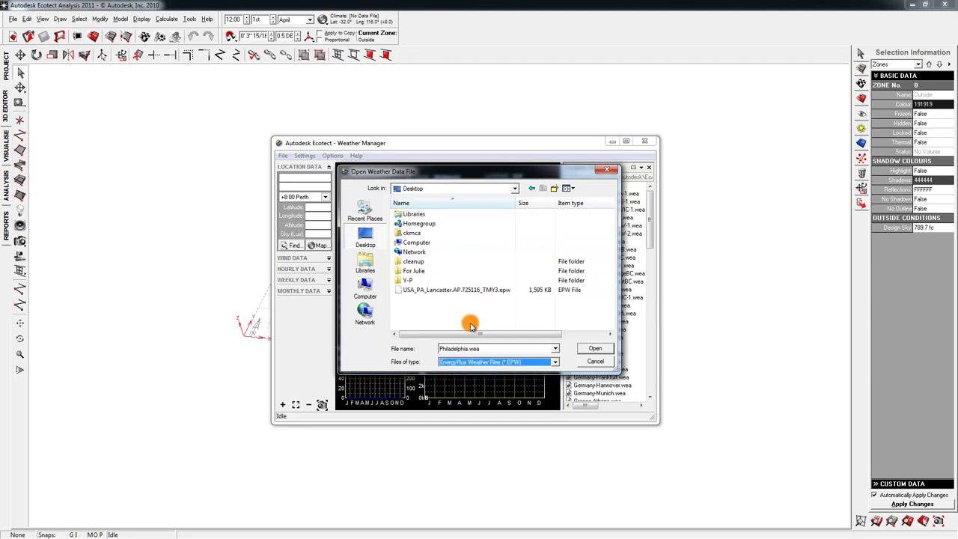
left_click(421, 290)
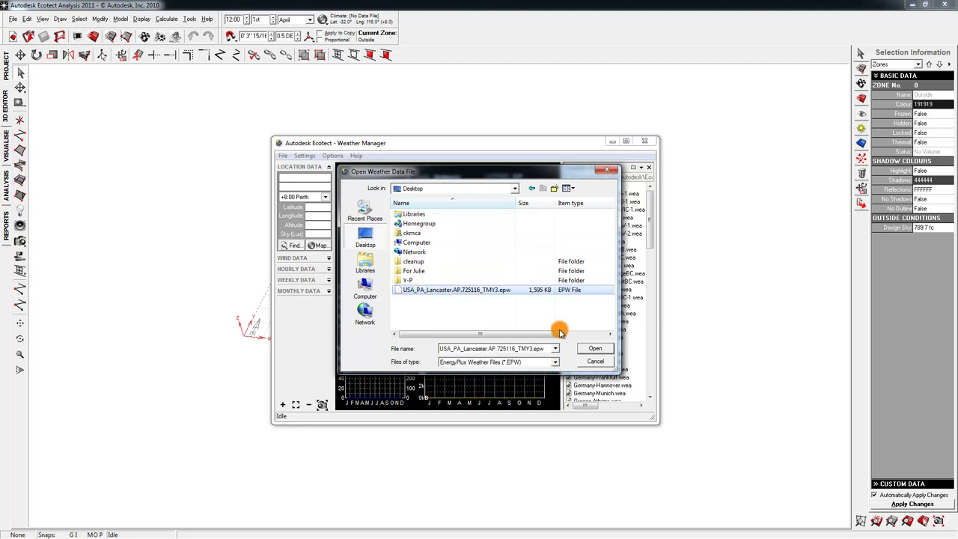
left_click(602, 350)
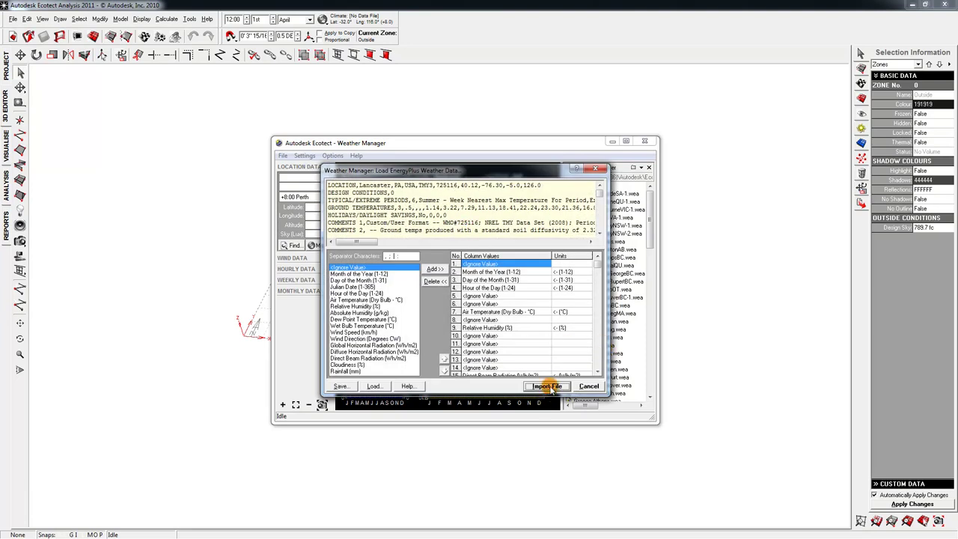
left_click(548, 385)
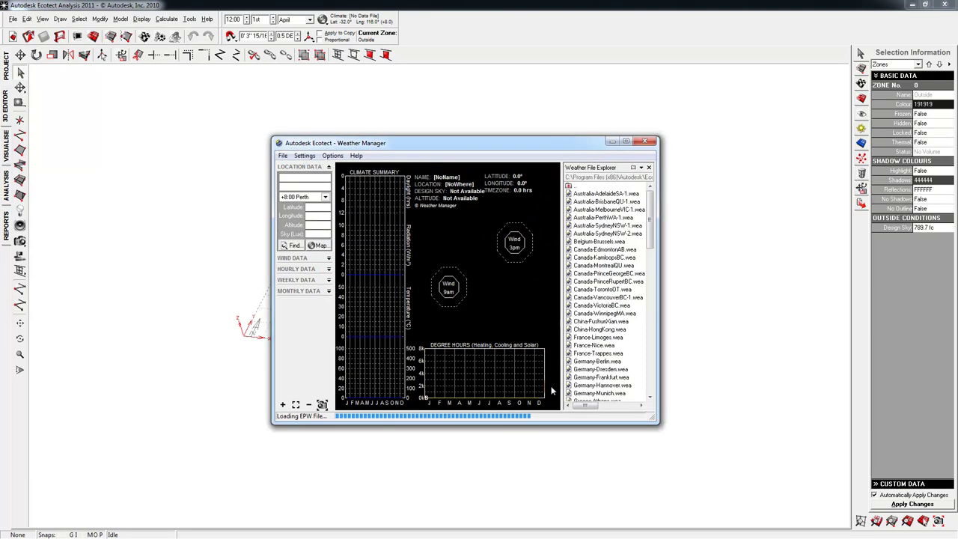
Step: Save the imported weather data as Lancaster.wea in WEA format and close the Weather Manager
left_click(284, 155)
left_click(246, 214)
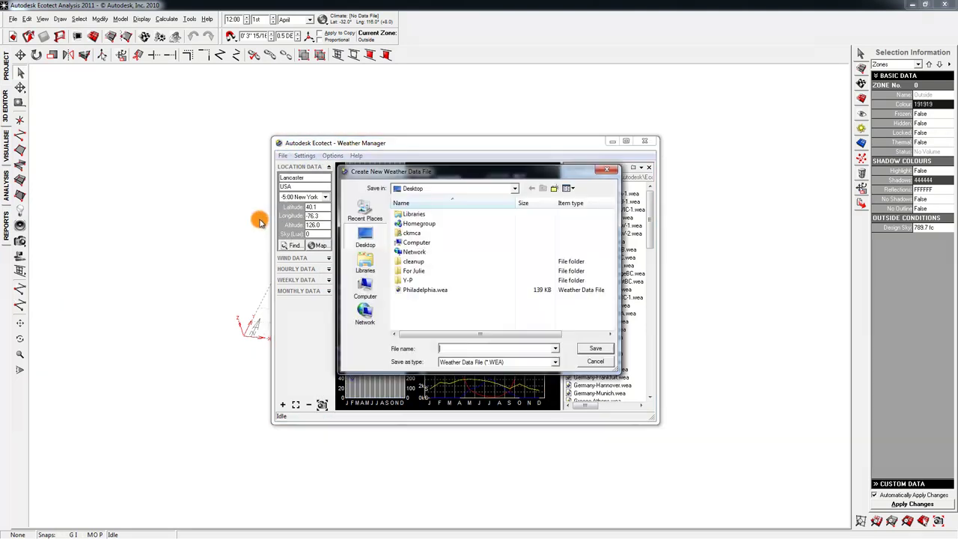
type("Lancaster")
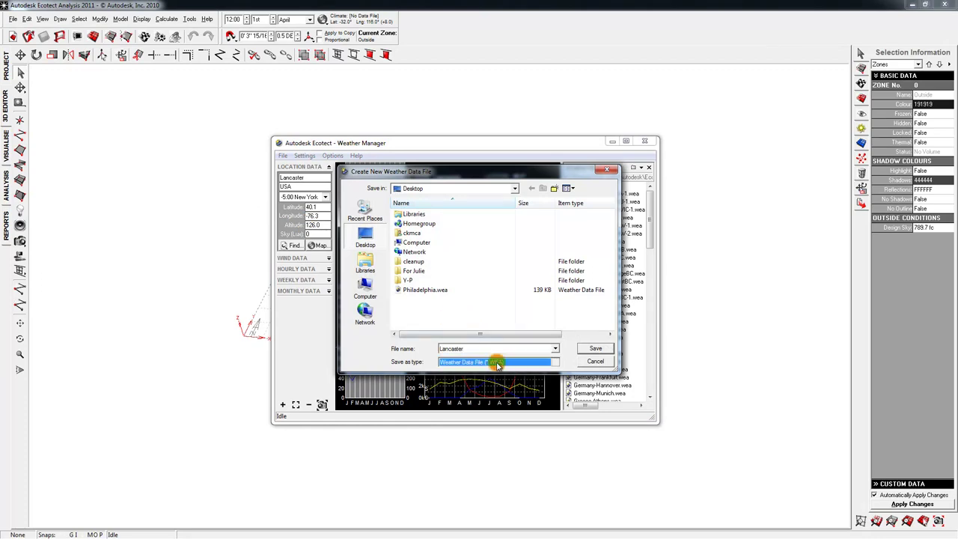
left_click(496, 362)
left_click(500, 368)
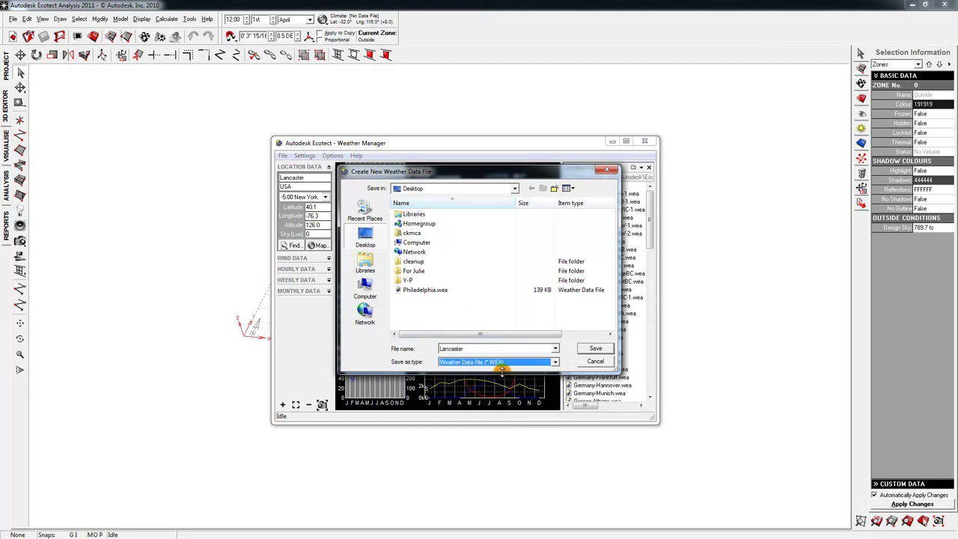
left_click(596, 349)
left_click(644, 141)
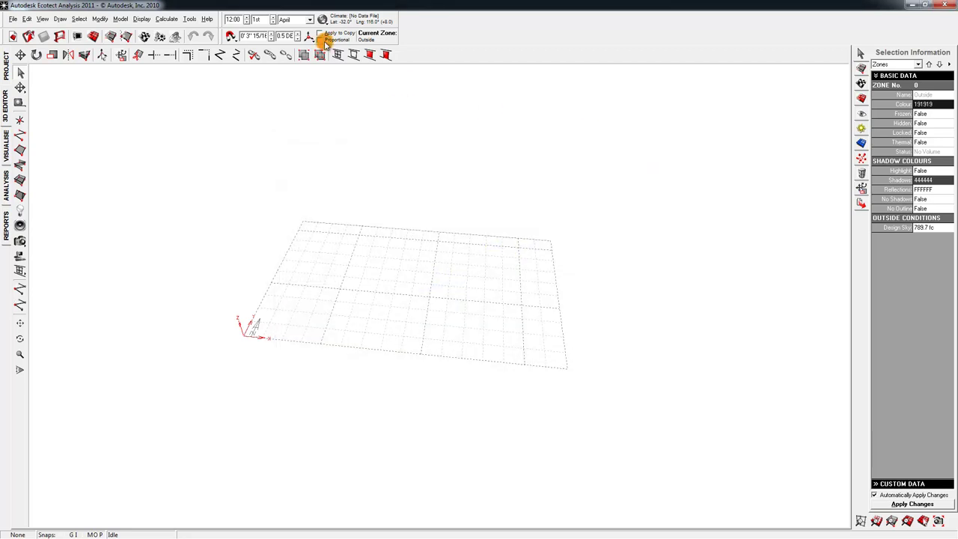
Step: Load Lancaster.wea from the Desktop as the climate weather file
left_click(323, 24)
left_click(265, 32)
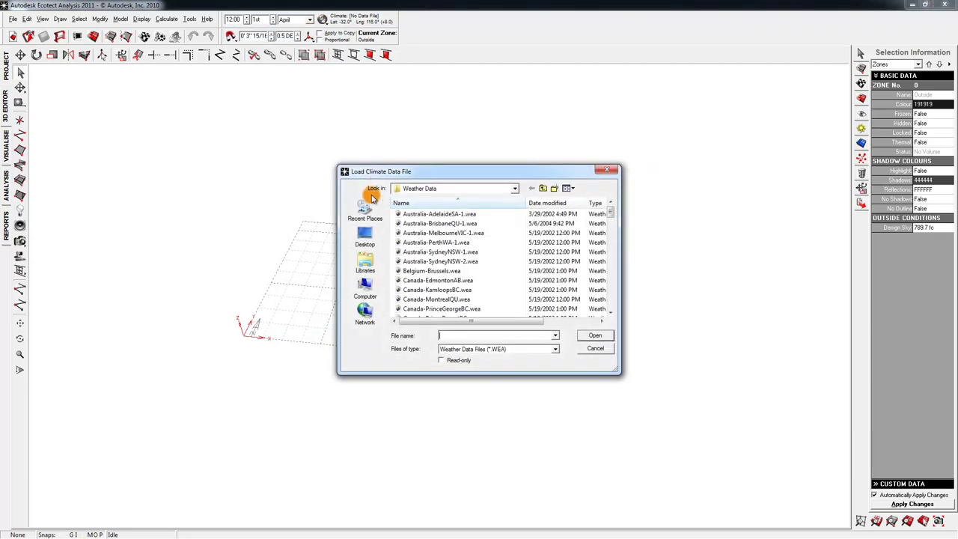
left_click(366, 233)
left_click(438, 290)
left_click(592, 336)
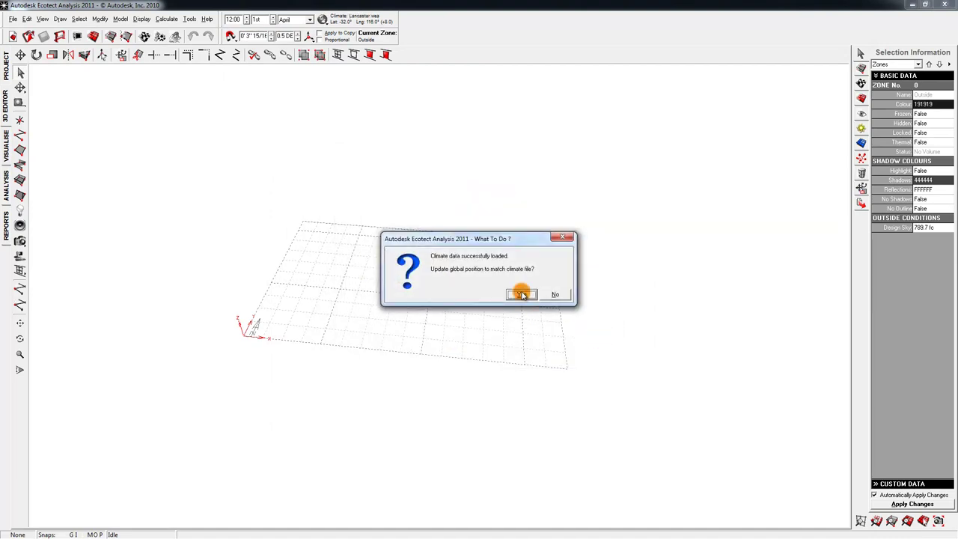
Step: Update the site location and load building.dxf into the Import Geometry preview
left_click(521, 294)
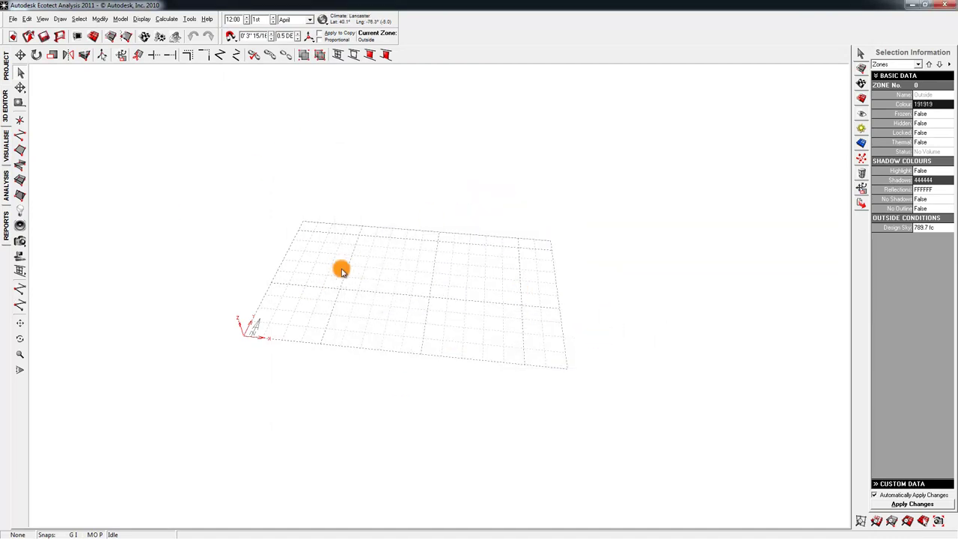
right_click_drag(352, 272, 371, 239)
left_click(14, 19)
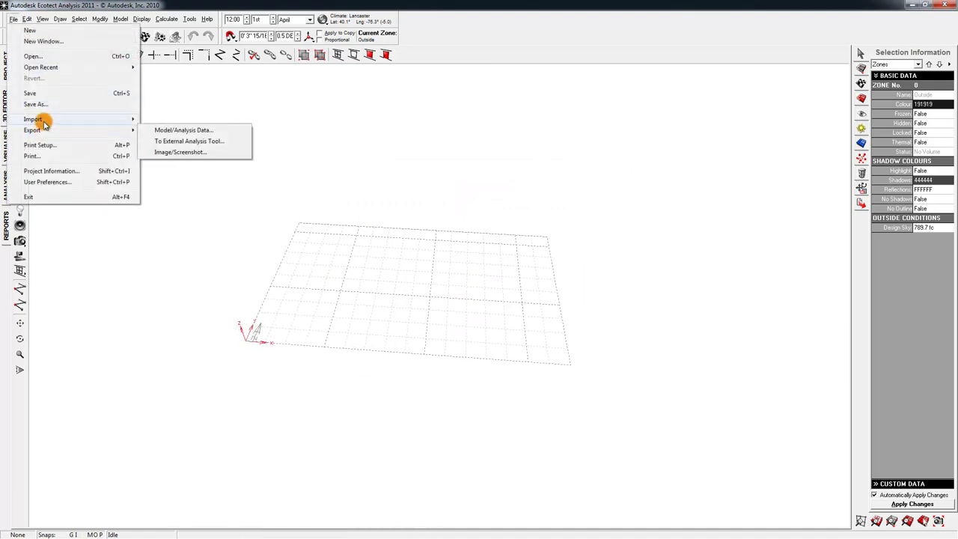
mouse_move(127, 119)
left_click(196, 131)
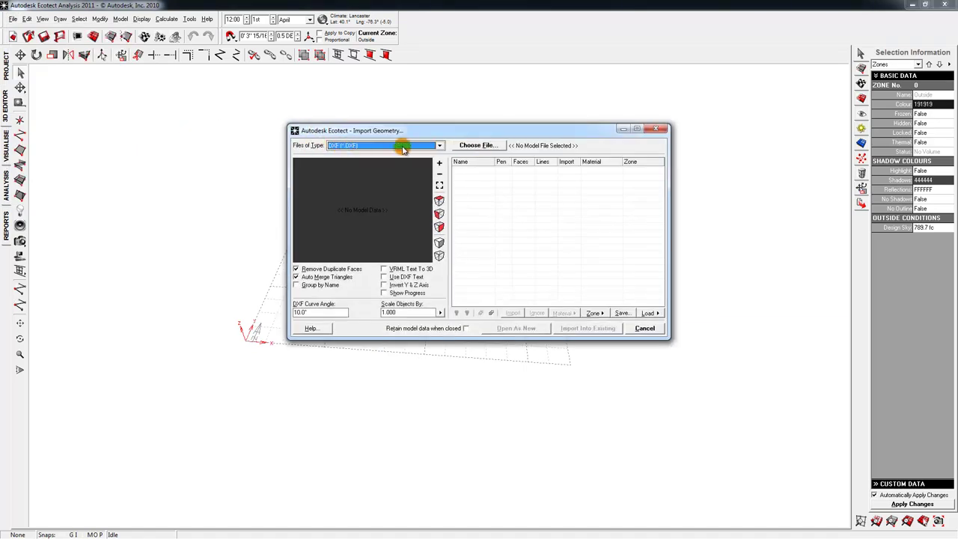
left_click(473, 146)
left_click(416, 290)
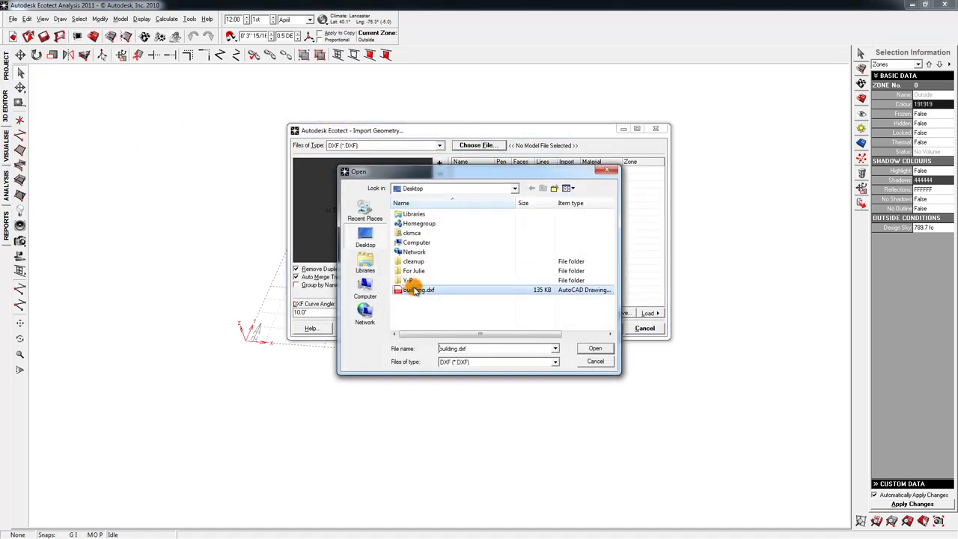
left_click(596, 348)
Step: Scale building.dxf from feet to millimetres, set the Default layer to PANEL, and import into the existing model
mouse_move(359, 210)
left_mouse_down()
mouse_move(395, 216)
mouse_move(359, 203)
mouse_move(374, 216)
mouse_move(359, 206)
mouse_move(355, 216)
left_mouse_up()
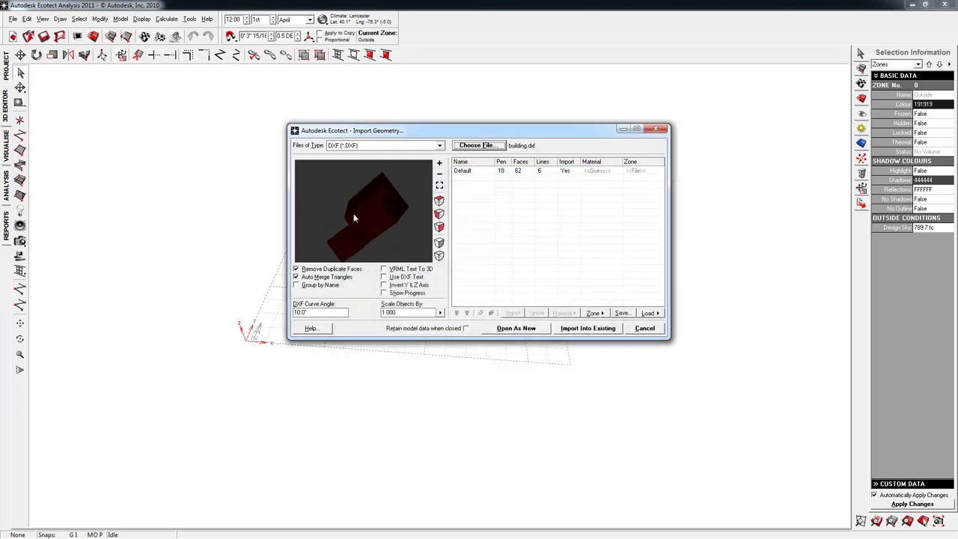
left_click(440, 312)
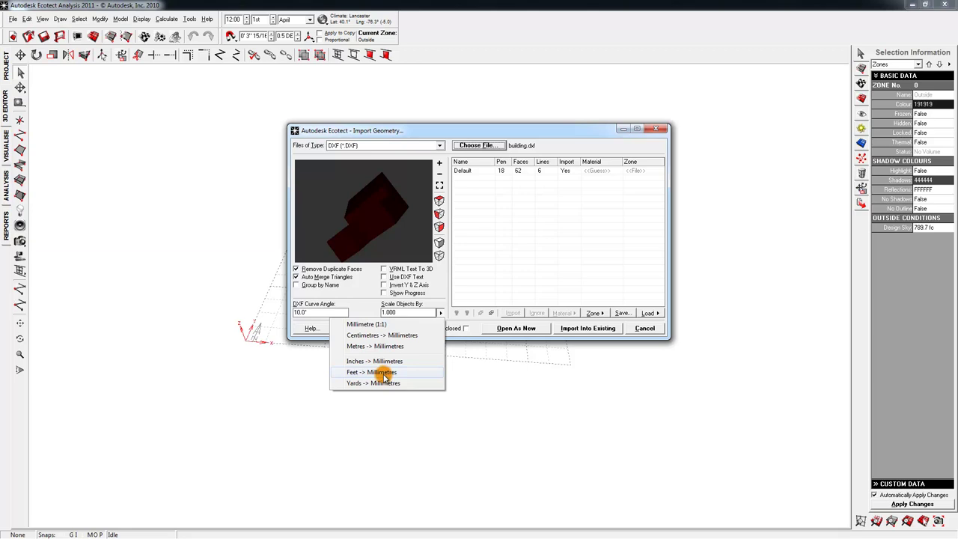
left_click(383, 372)
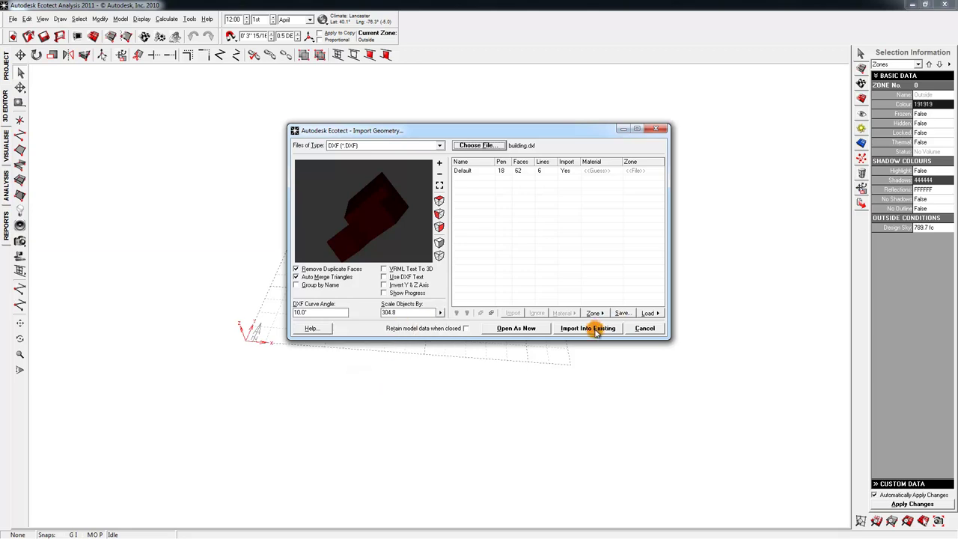
left_click(500, 174)
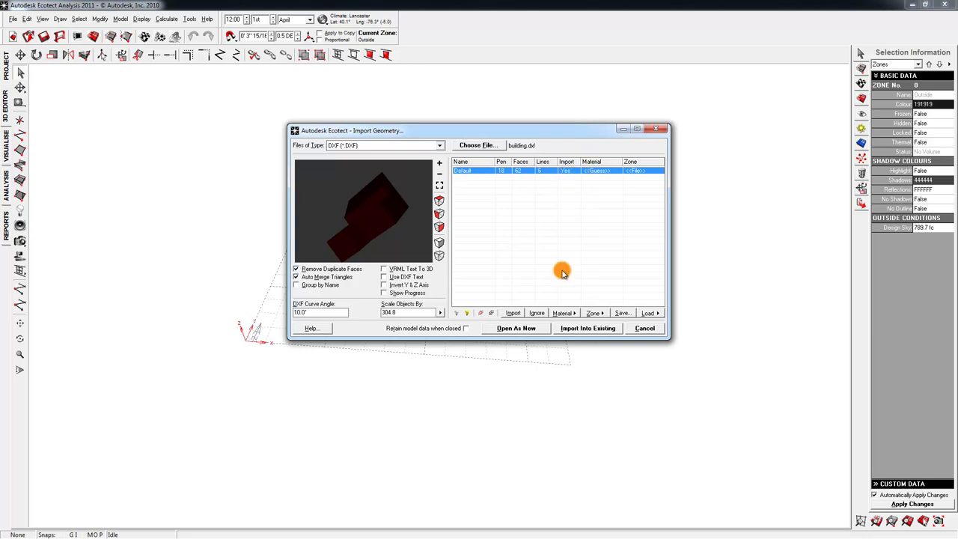
left_click(566, 312)
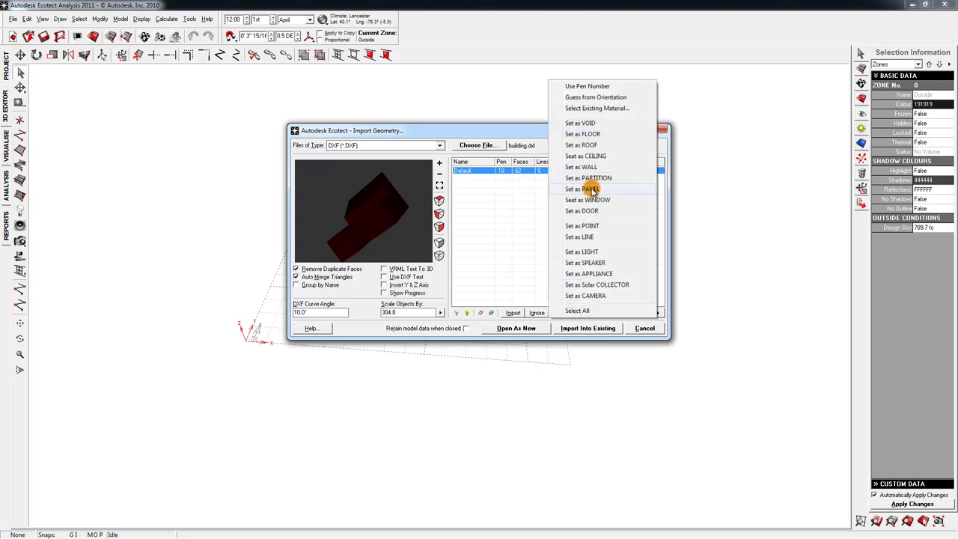
left_click(483, 214)
left_click(461, 172)
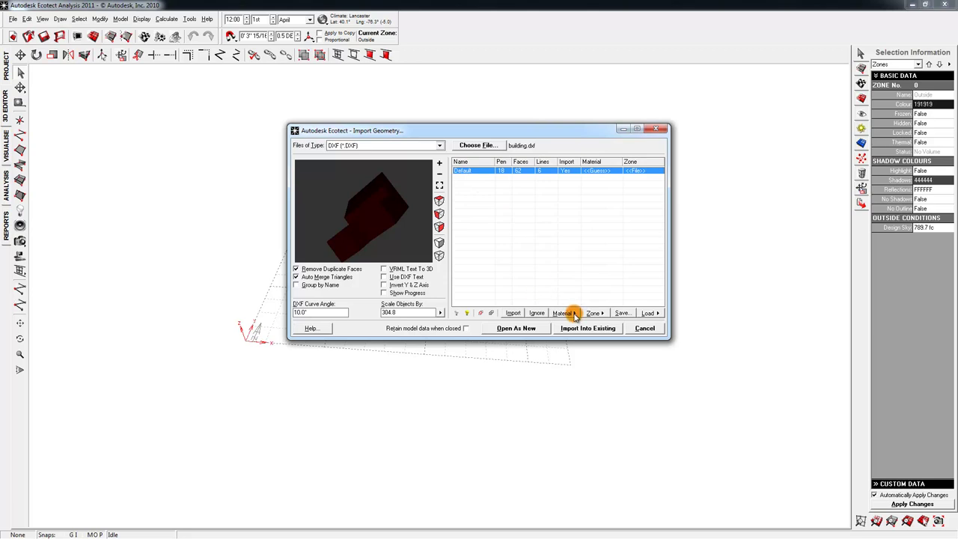
left_click(566, 311)
left_click(587, 191)
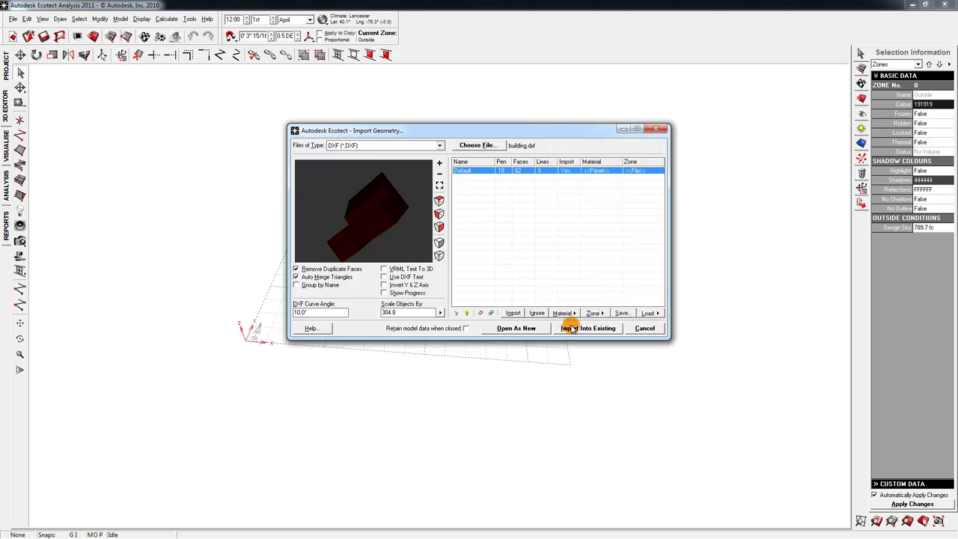
left_click(570, 327)
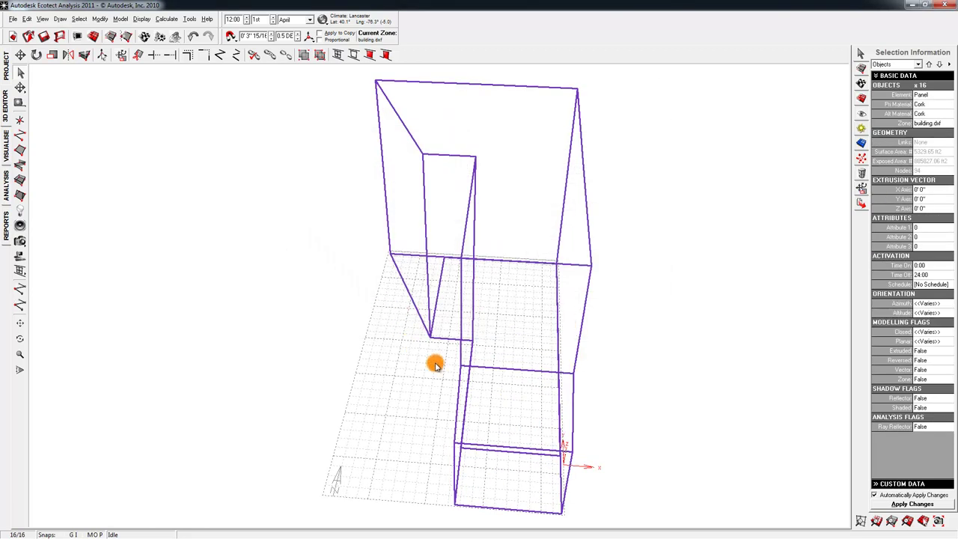
Step: Measure the building's upper edge between its two top corners
right_click_drag(301, 323, 169, 184)
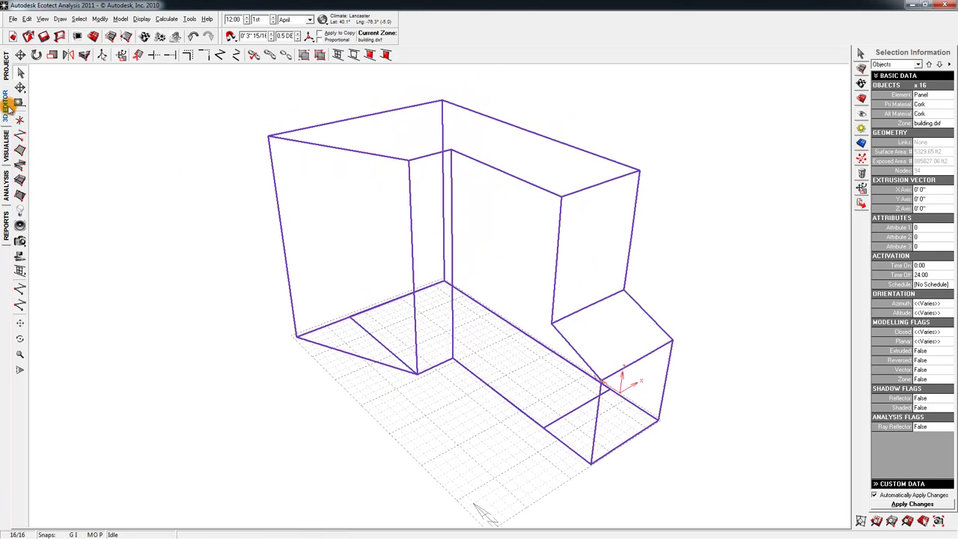
left_click(8, 138)
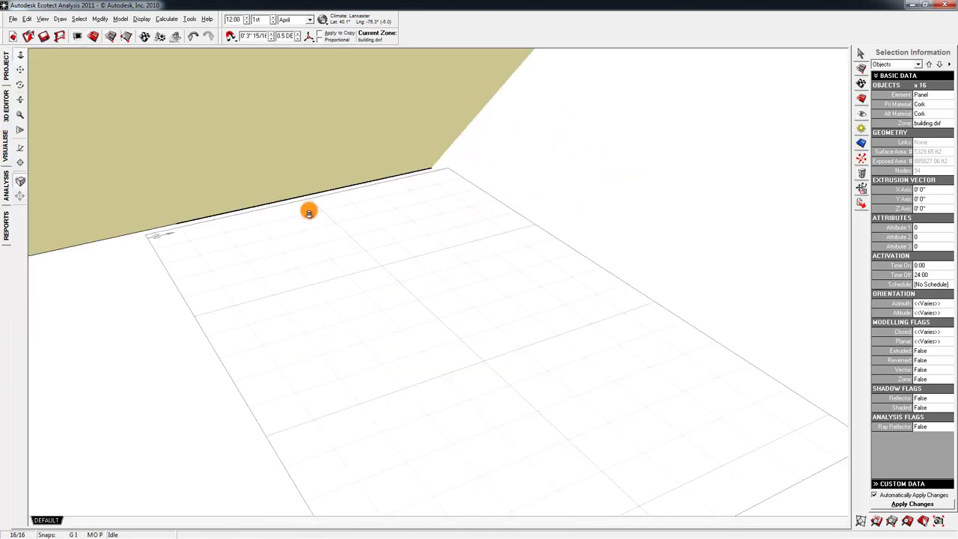
left_click_drag(310, 210, 298, 197)
left_click(6, 103)
mouse_move(230, 190)
right_mouse_down()
mouse_move(348, 231)
mouse_move(207, 196)
mouse_move(239, 203)
right_mouse_up()
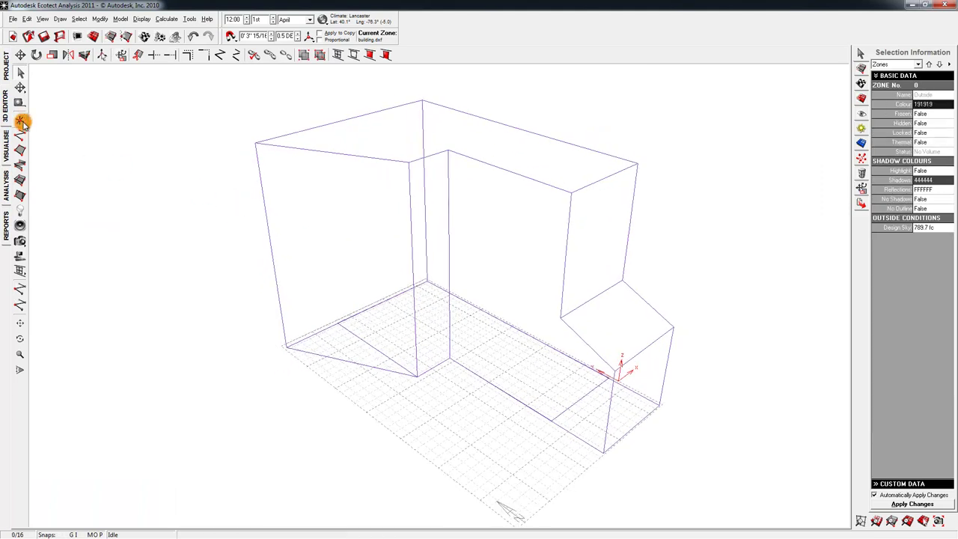
right_click_drag(310, 224, 351, 372)
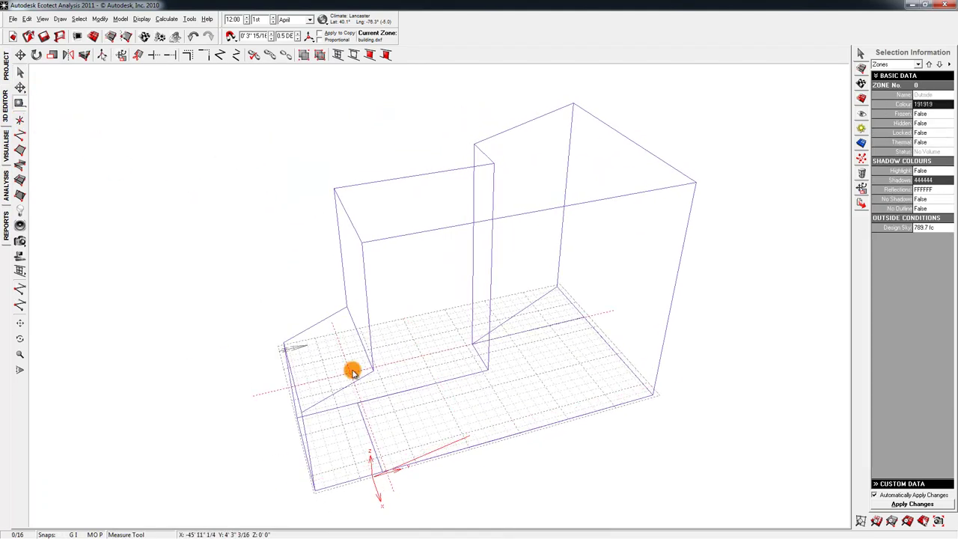
left_click(361, 243)
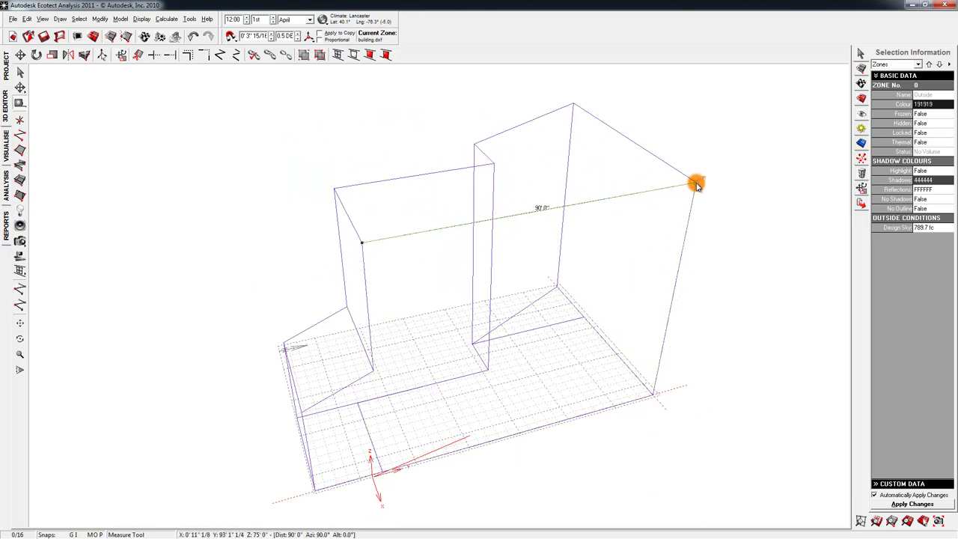
left_click(694, 183)
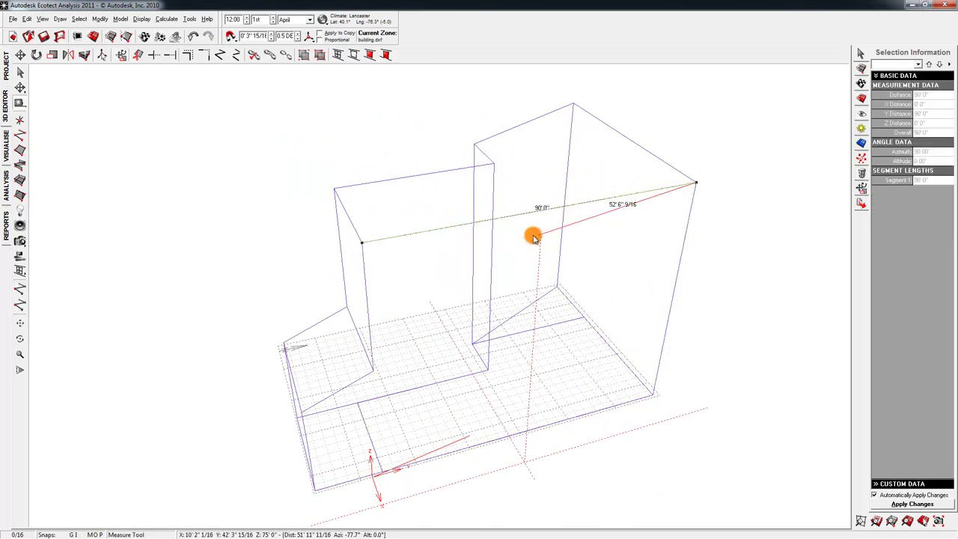
Step: Check the Localisation units in User Preferences, then return to selection mode
left_click(14, 20)
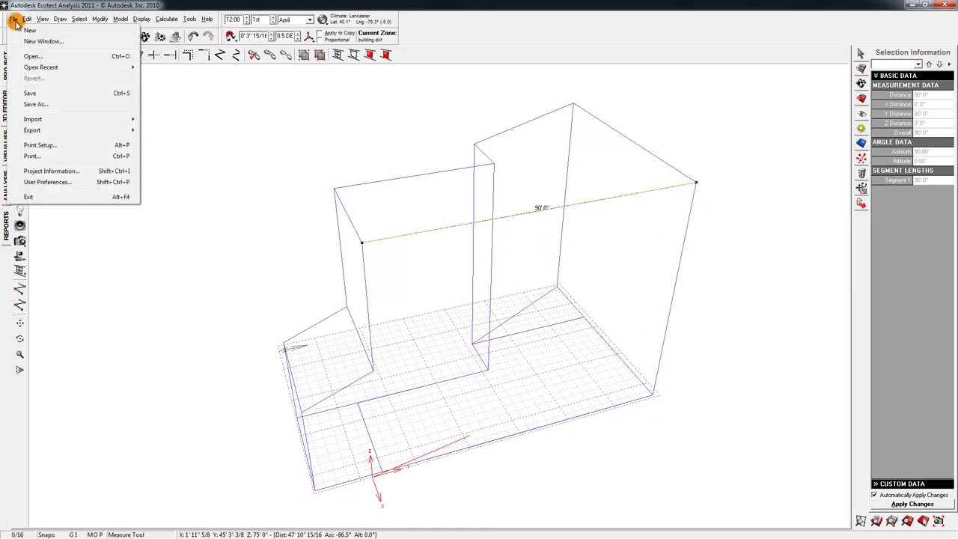
left_click(13, 16)
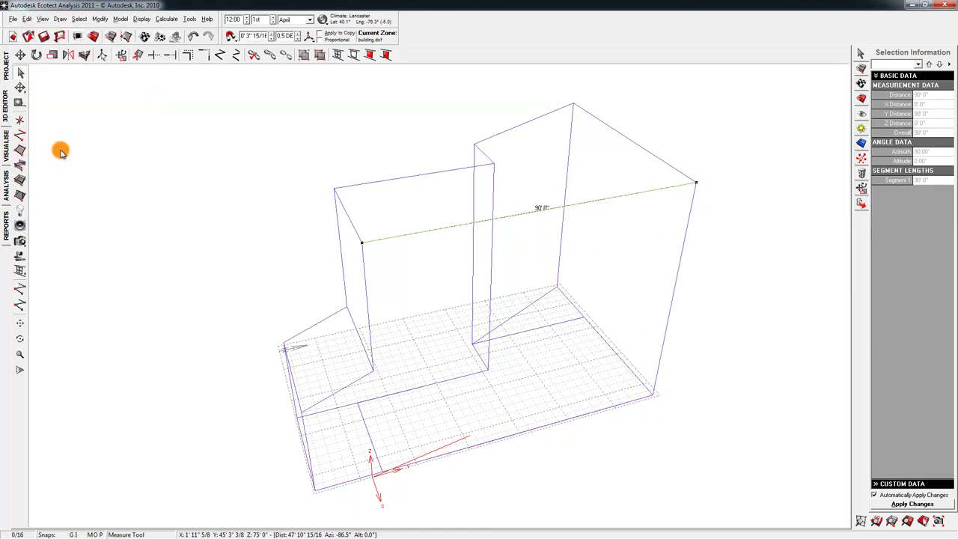
left_click(13, 17)
left_click(60, 183)
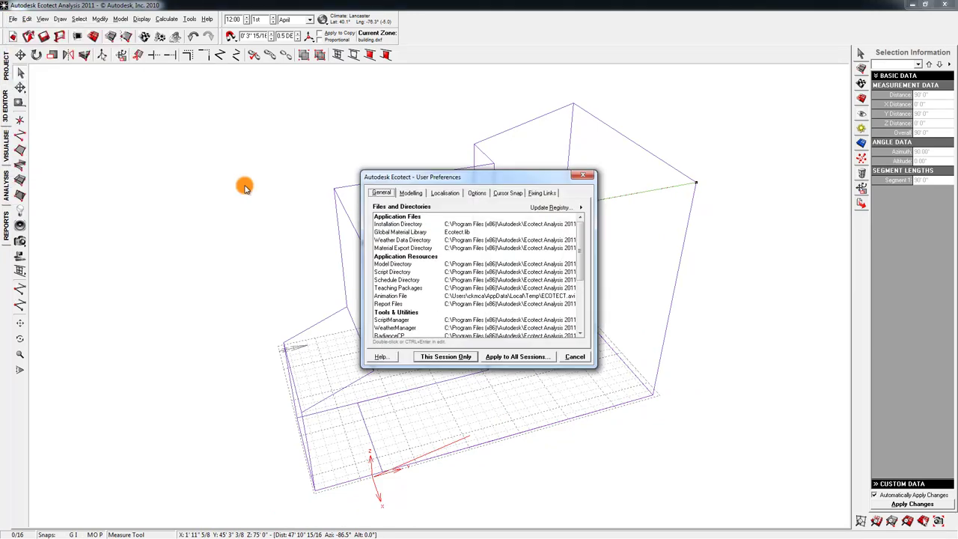
left_click(444, 193)
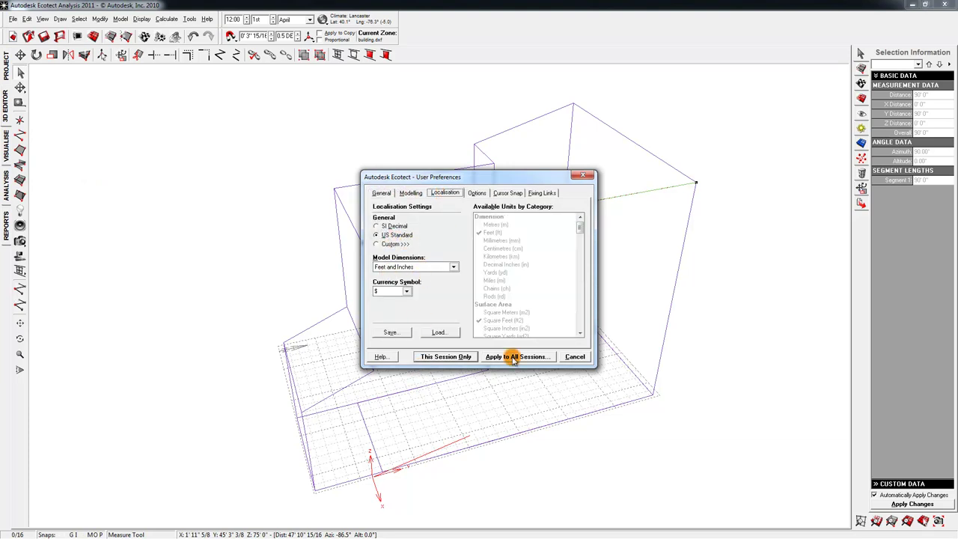
left_click(582, 177)
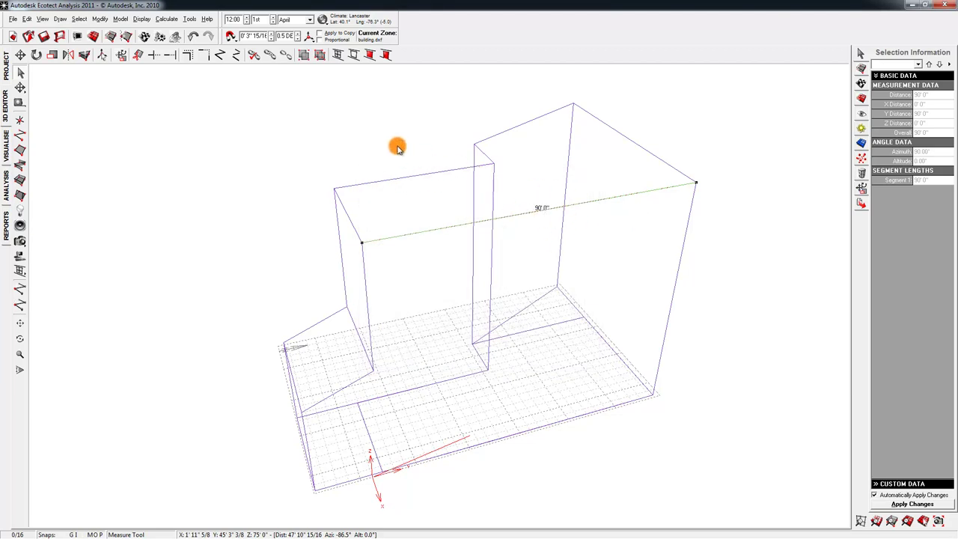
left_click(21, 73)
right_click_drag(235, 122, 302, 165)
Step: Turn on Surface Normals display to show normal arrows on the building
left_click(166, 19)
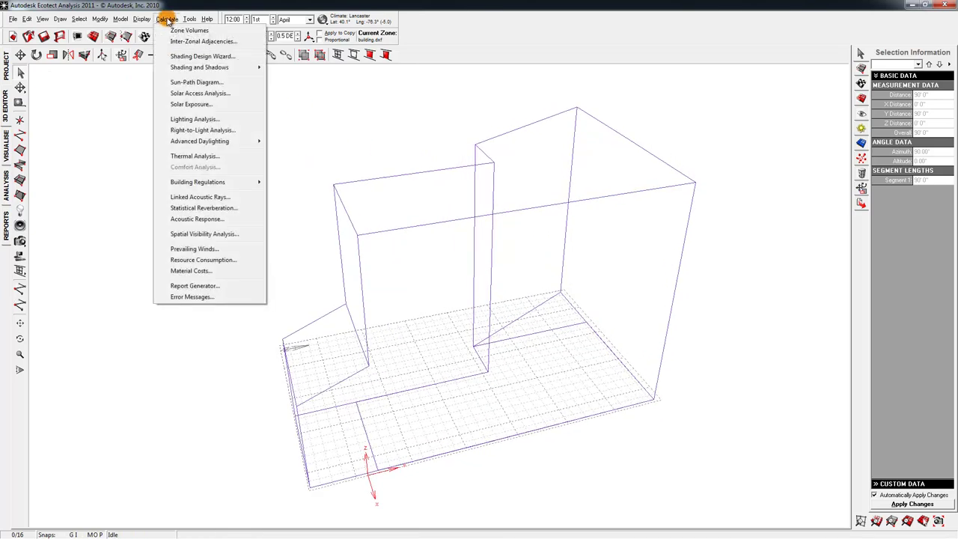
left_click(451, 218)
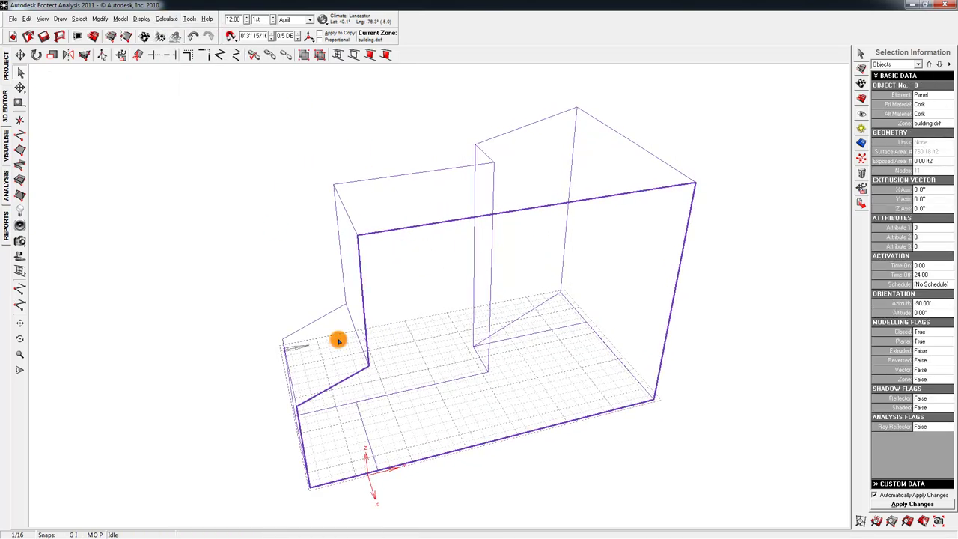
left_click(170, 19)
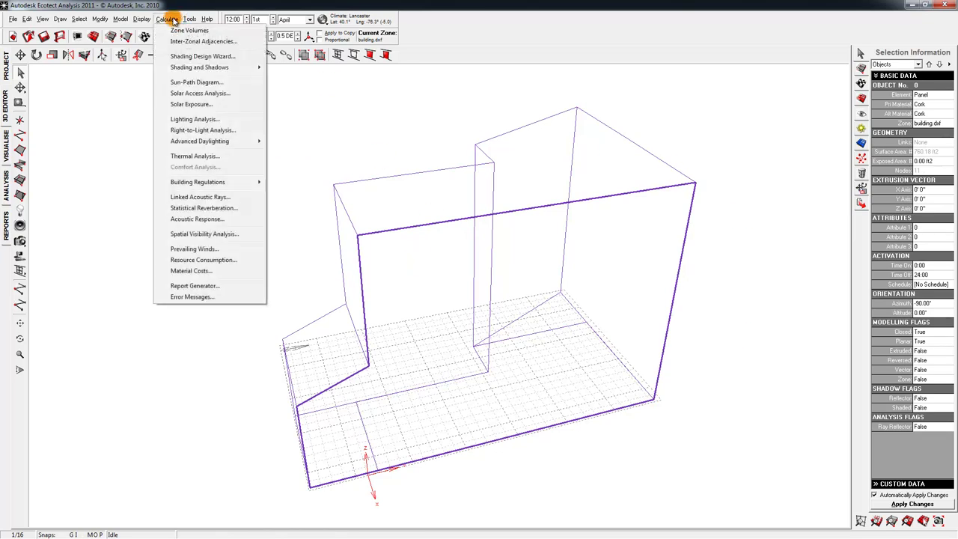
mouse_move(142, 18)
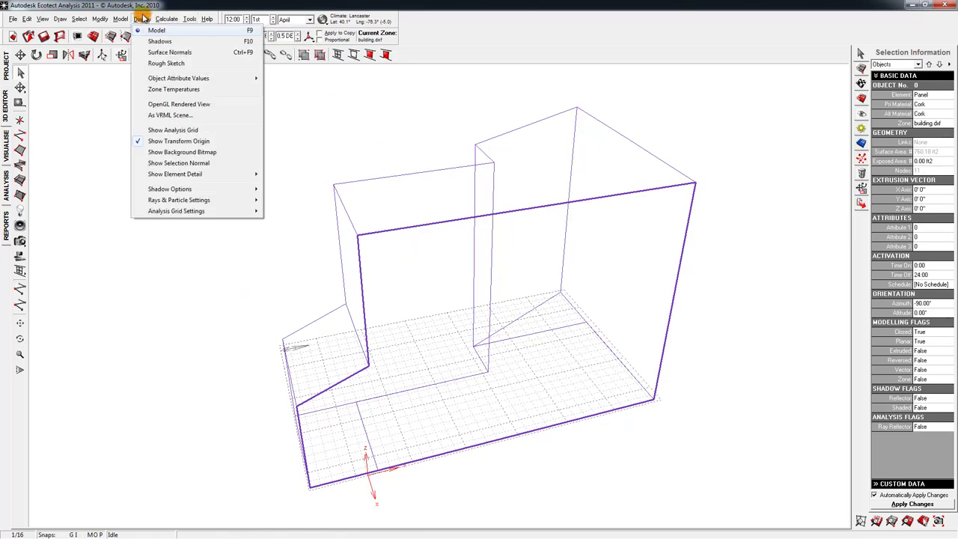
left_click(160, 53)
left_click(216, 164)
middle_click_drag(216, 165, 404, 259)
scroll(415, 259, "down", 3)
Step: Select all 16 objects and reverse their normals
key("ctrl+a")
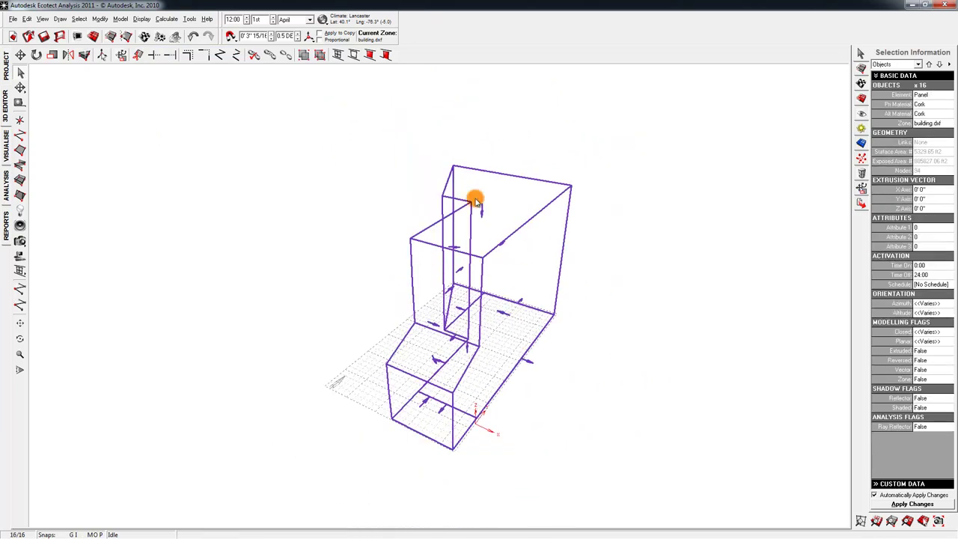
left_click(100, 20)
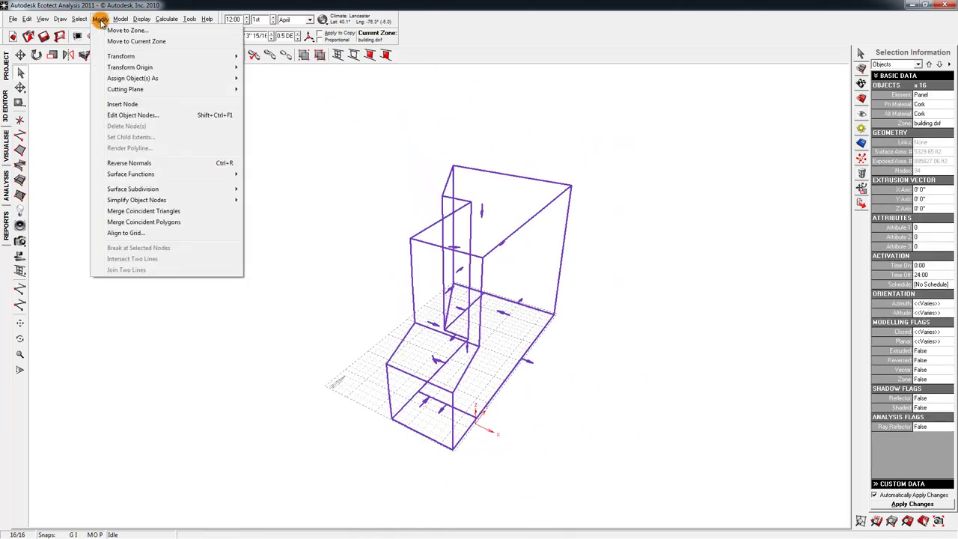
left_click(152, 163)
middle_click_drag(269, 209, 543, 246)
left_click(271, 235)
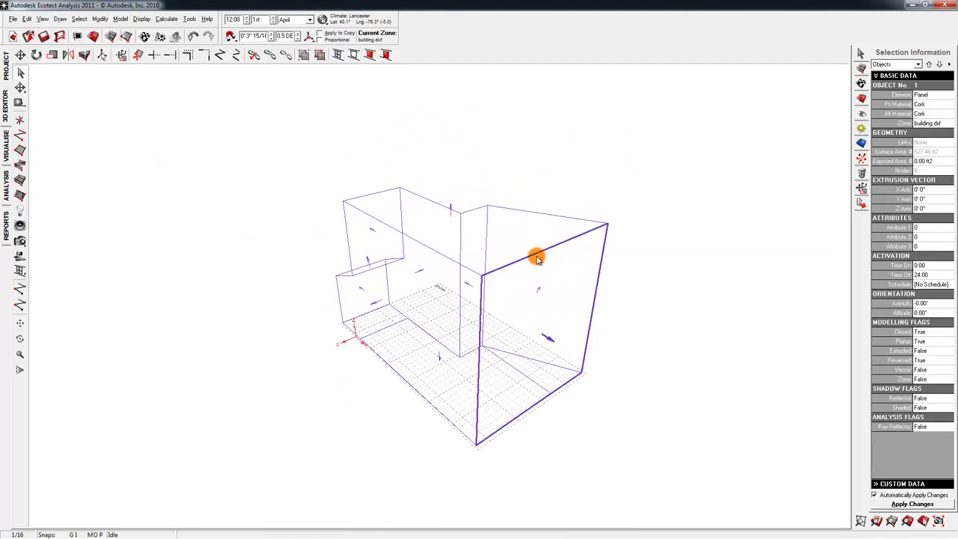
Step: Select nine of the building's panels
left_click(413, 238, "shift")
middle_click_drag(413, 238, 486, 231)
left_click(495, 237, "shift")
left_click(567, 351, "shift")
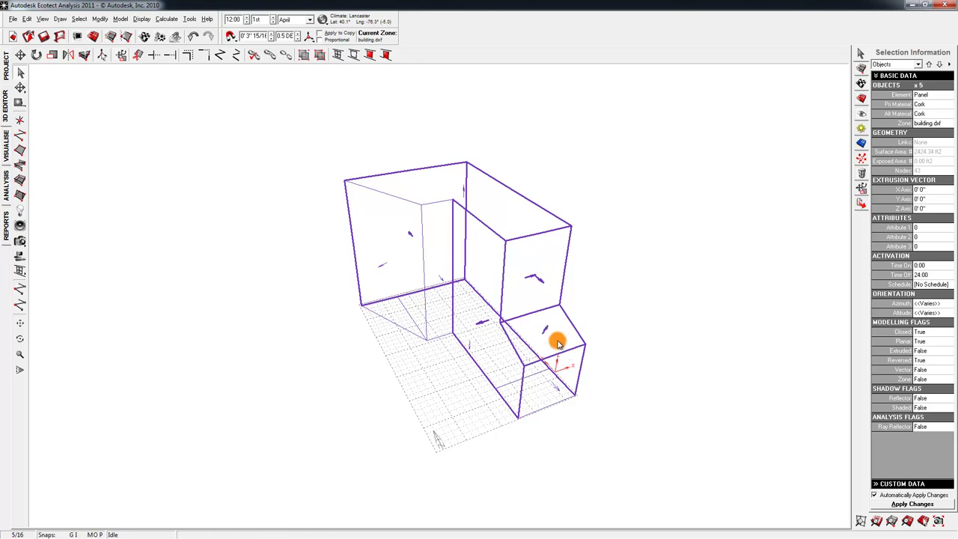
left_click(561, 404, "shift")
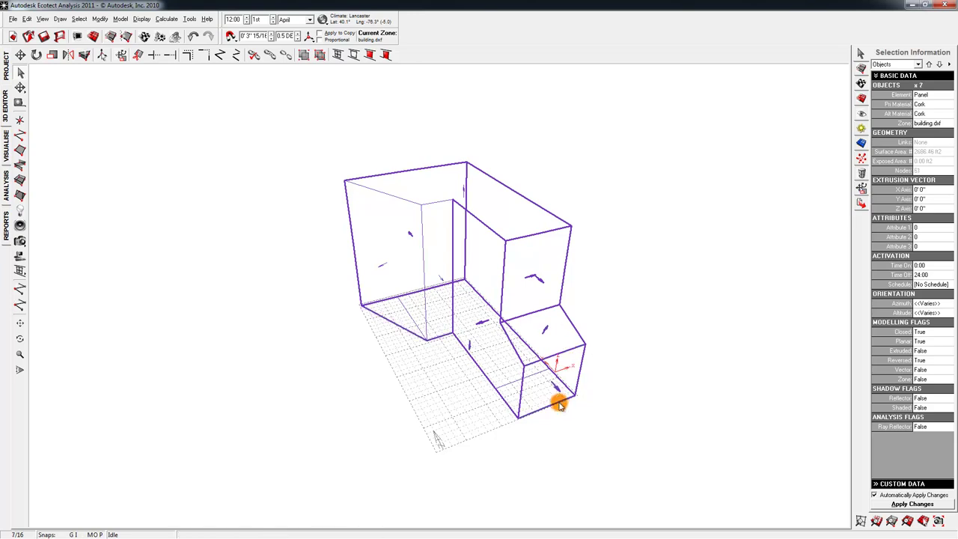
middle_click_drag(496, 393, 513, 387)
left_click(515, 389, "shift")
left_click_drag(663, 318, 338, 160)
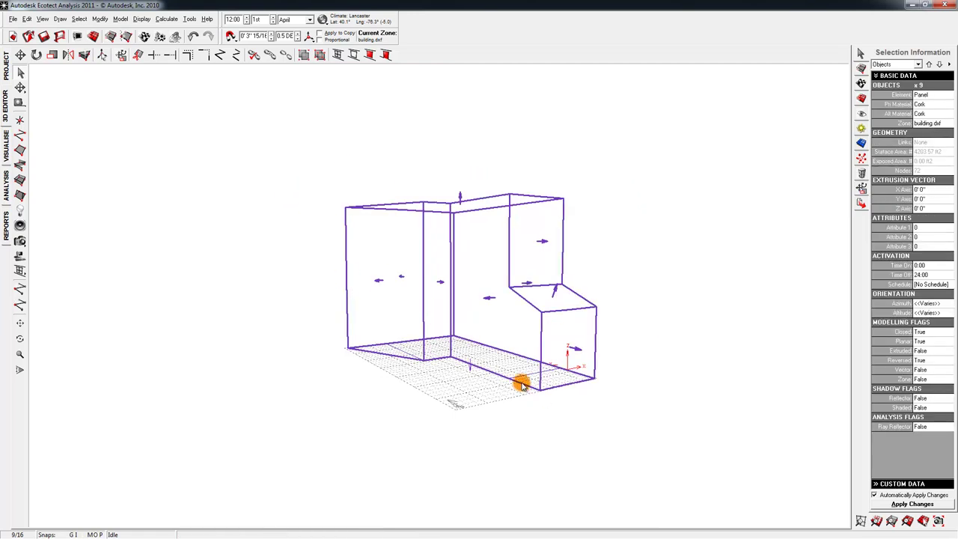
Step: Subdivide them into 20' tiles with Trim tiles and Delete original object enabled
left_click(97, 18)
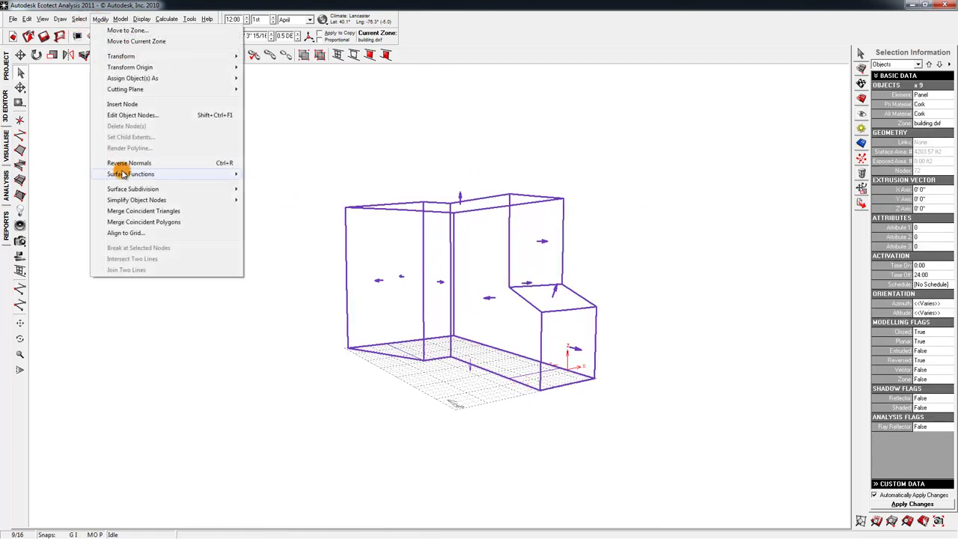
mouse_move(124, 189)
left_click(302, 191)
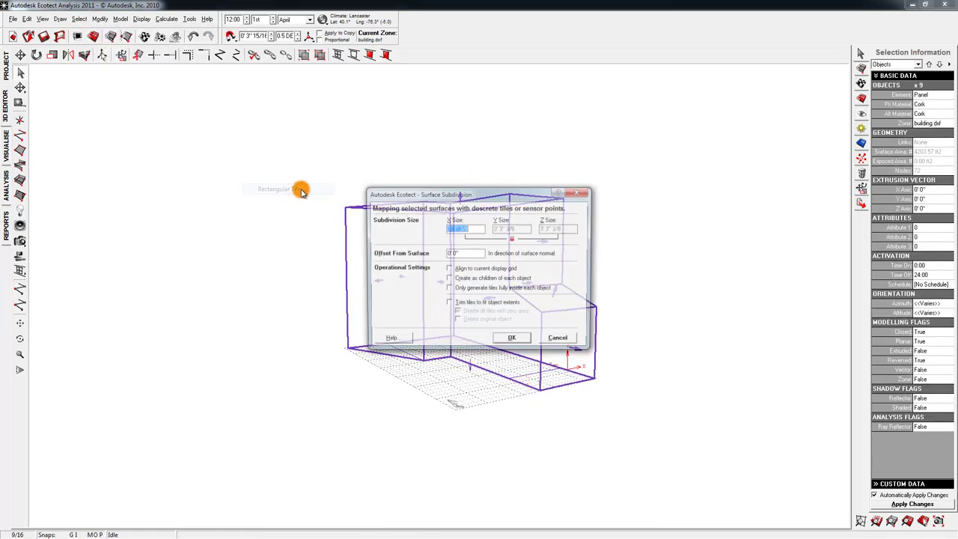
left_click_drag(463, 227, 409, 225)
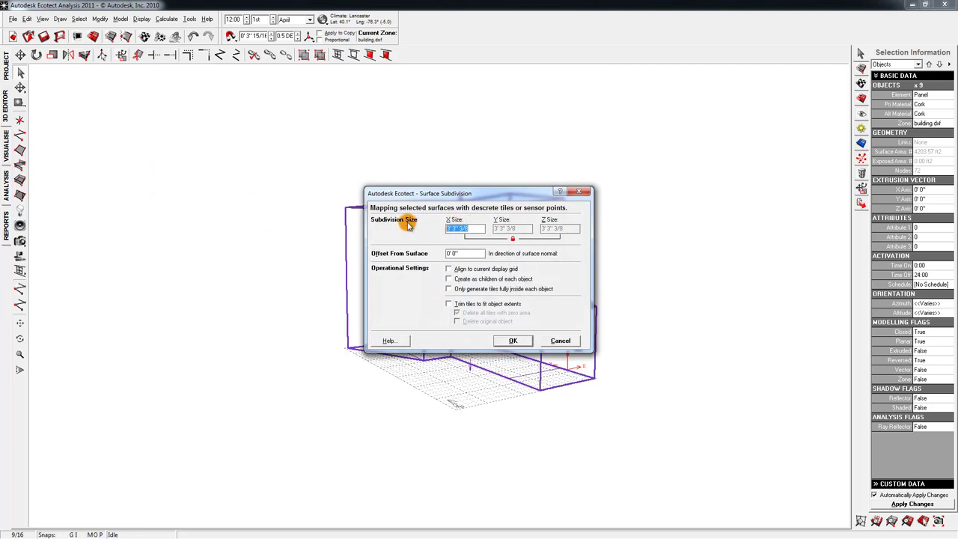
left_click(450, 303)
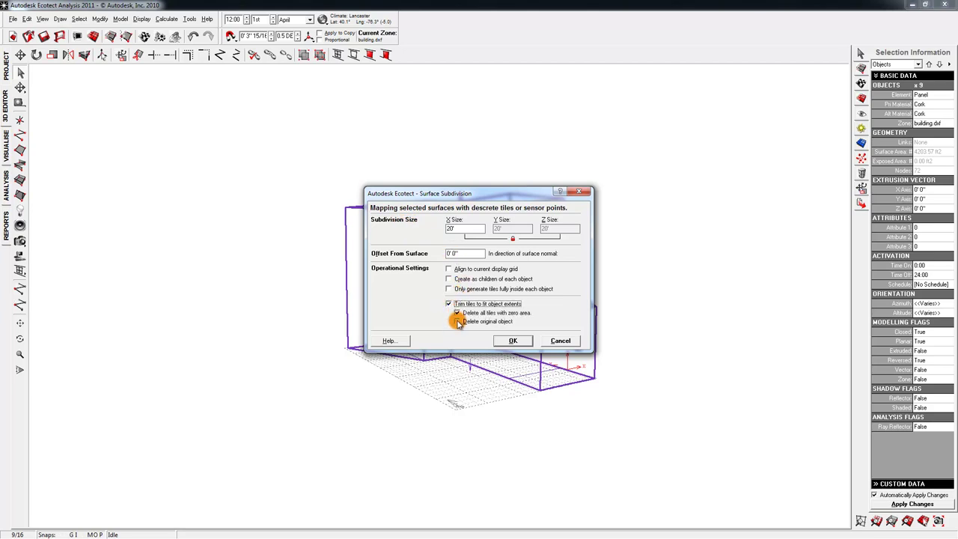
left_click(457, 321)
left_click(512, 340)
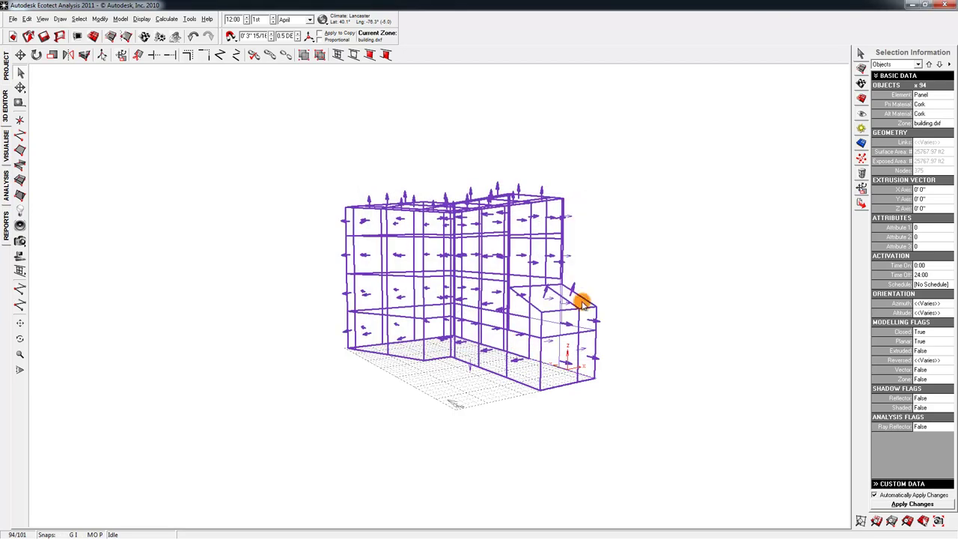
right_click_drag(585, 285, 436, 301)
right_click_drag(257, 186, 276, 116)
Step: Set up incident solar radiation, full-year 08:00–18:00, average daily values, on objects in model
left_click(166, 18)
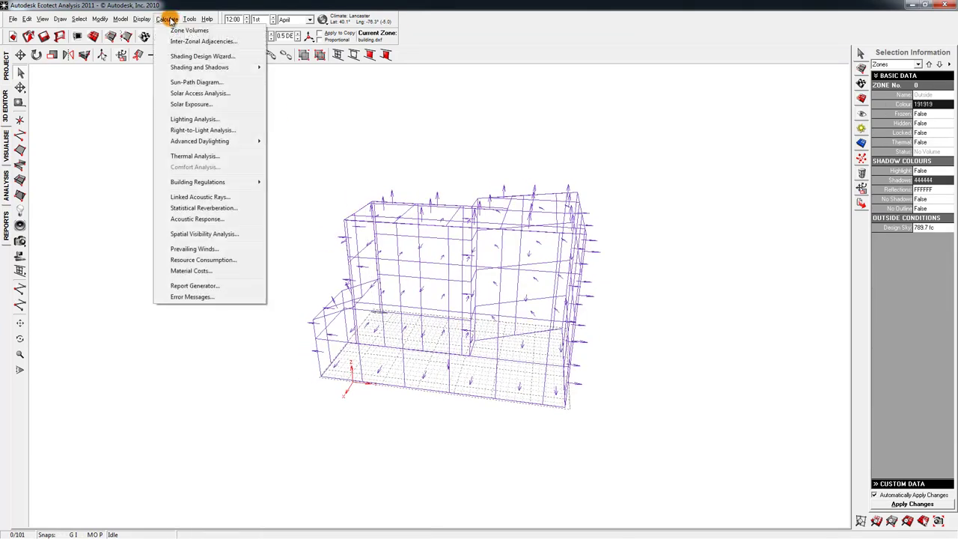
left_click(215, 94)
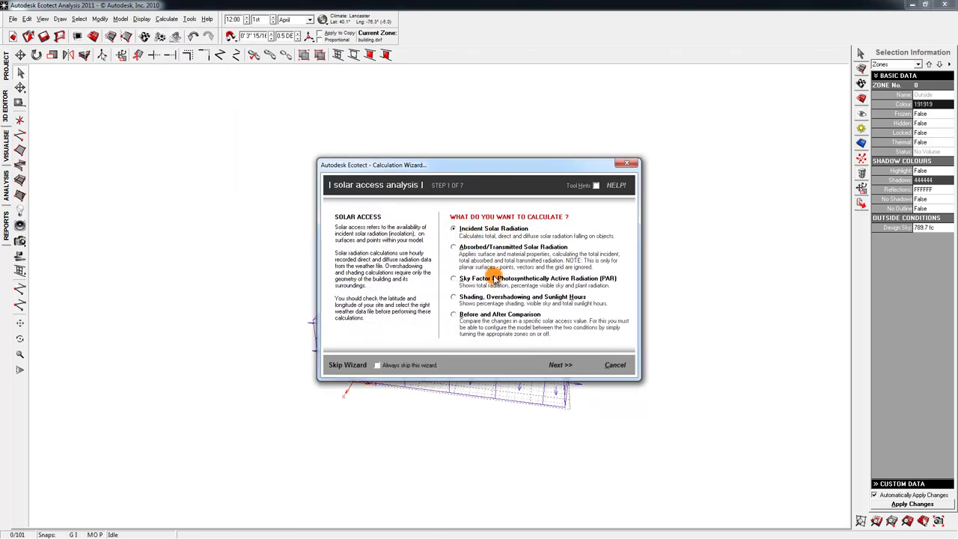
left_click(560, 364)
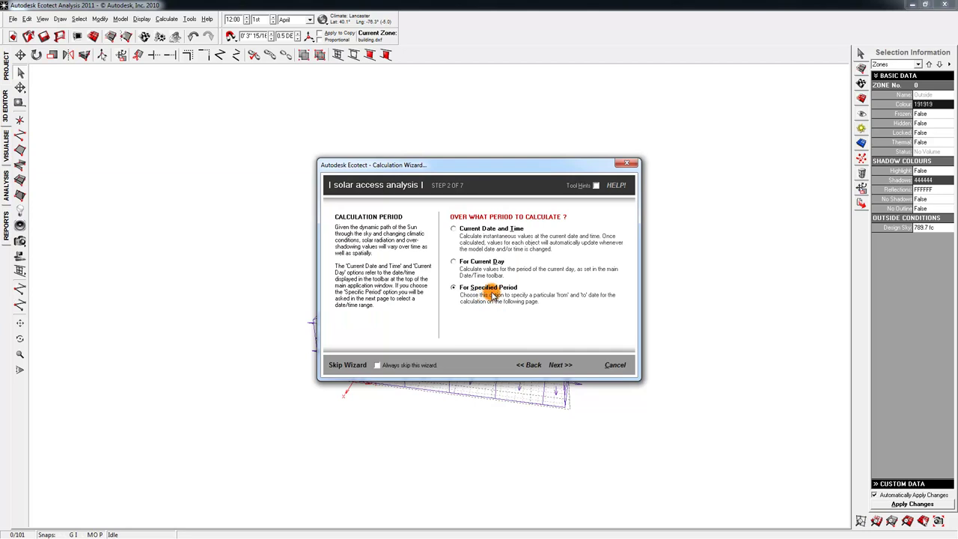
left_click(562, 367)
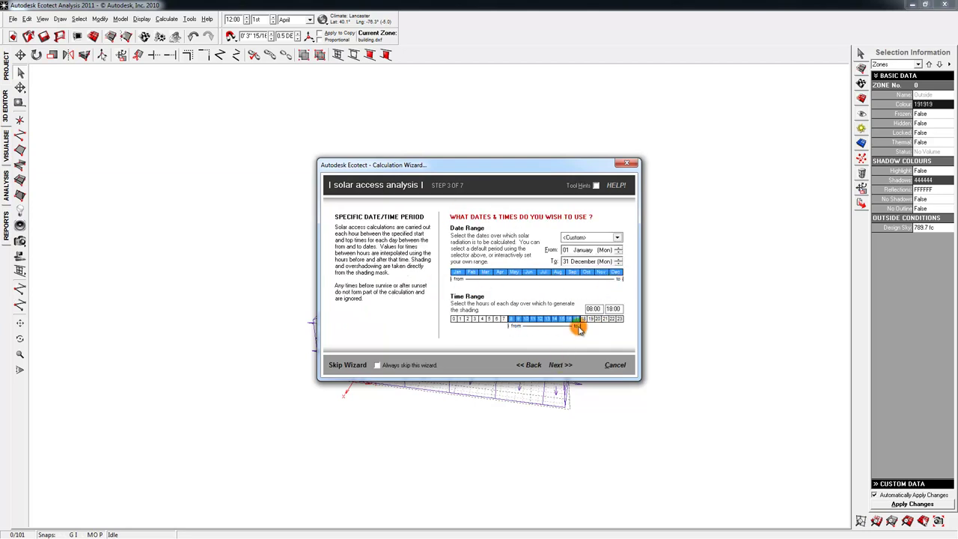
left_click(563, 368)
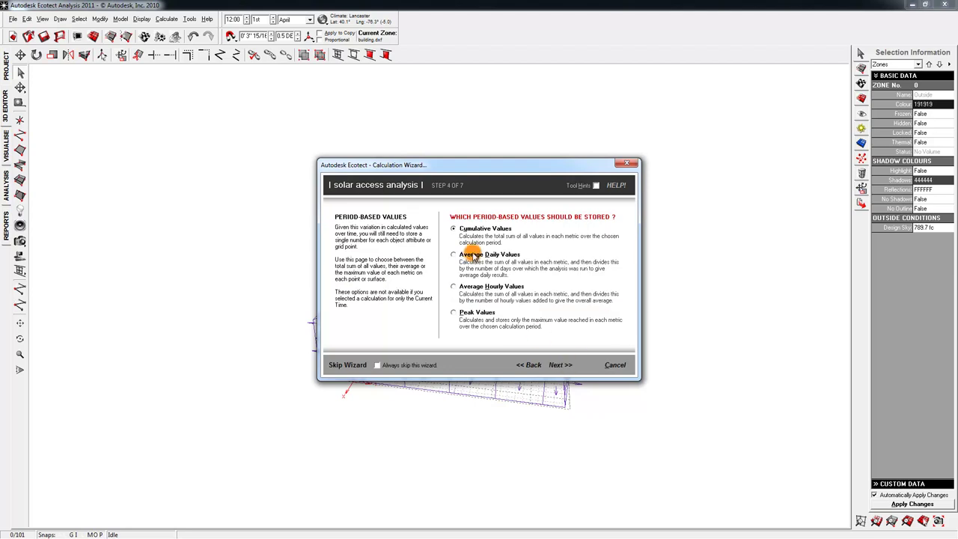
left_click(562, 366)
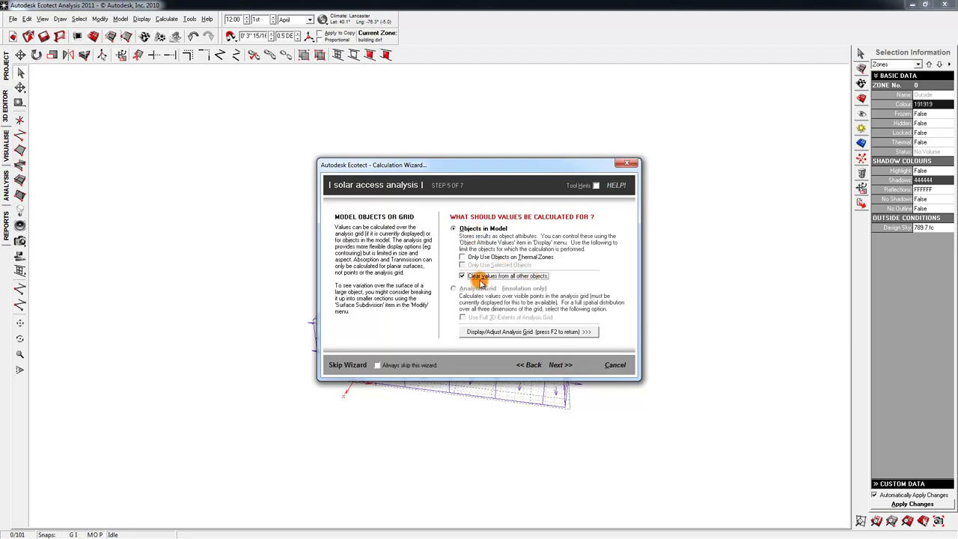
left_click(558, 366)
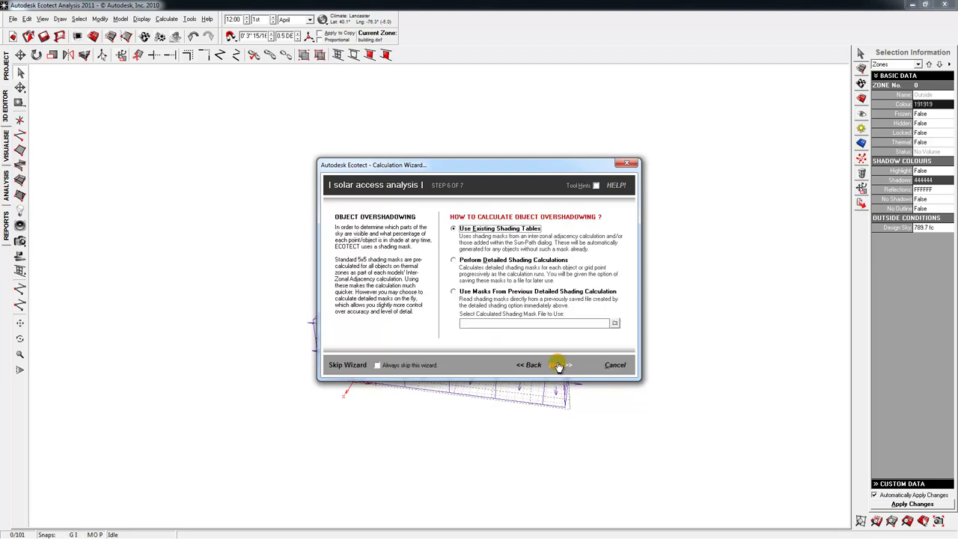
Step: Choose detailed shading with 1 centre-point sampling and fast method, then run the calculation
left_click(499, 261)
left_click(568, 366)
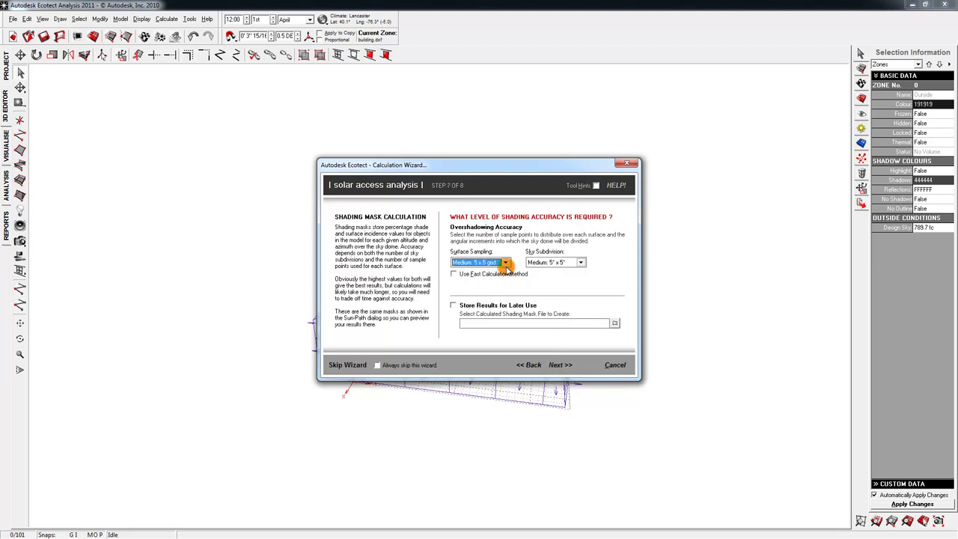
left_click(505, 262)
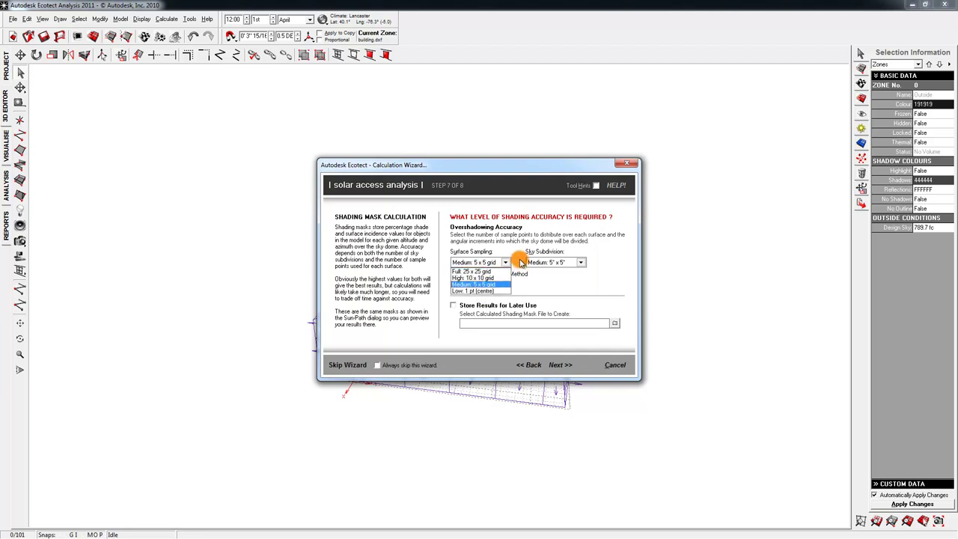
left_click(482, 291)
left_click(468, 275)
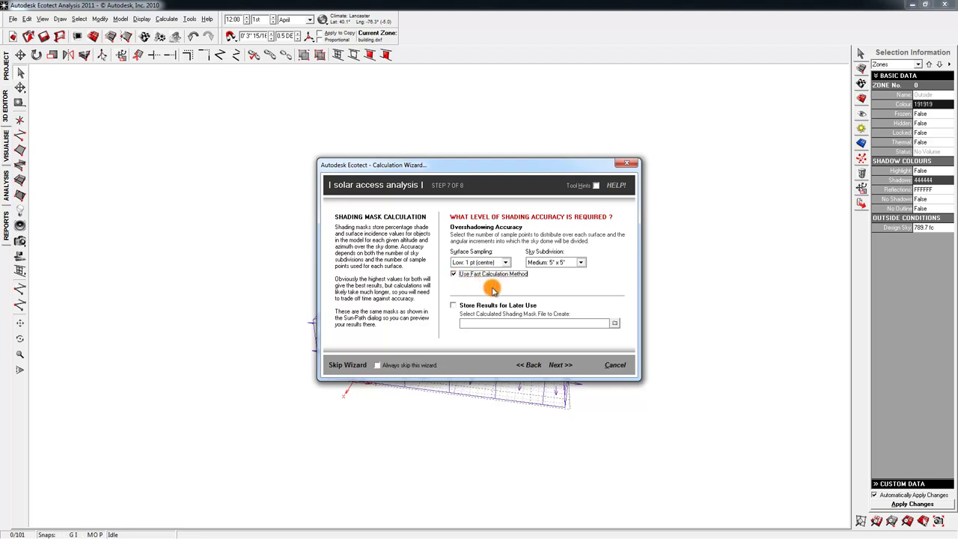
left_click(562, 366)
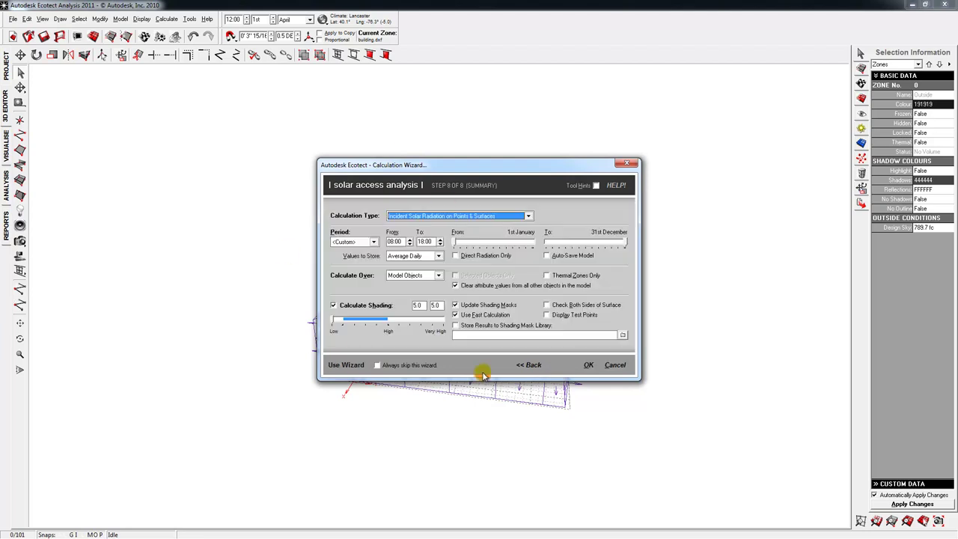
left_click(588, 367)
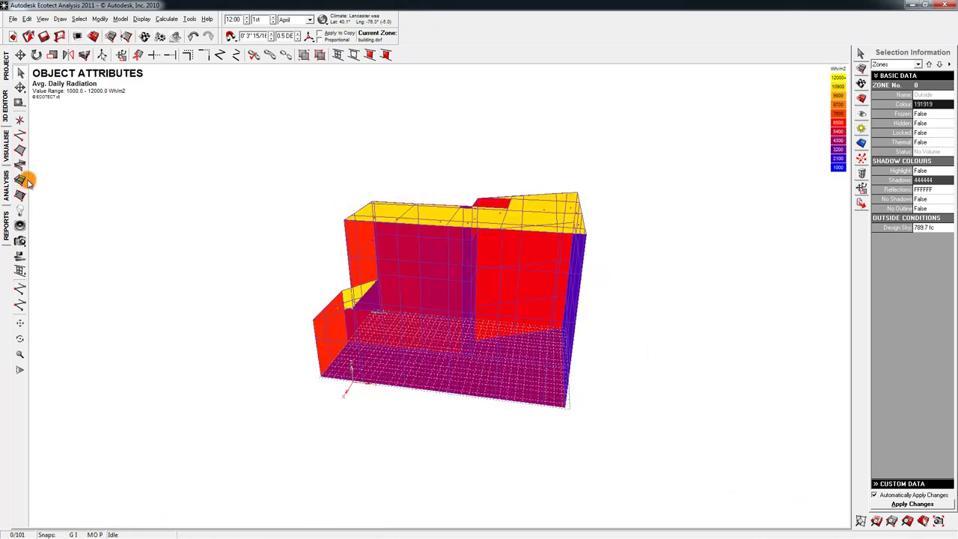
Step: Orbit, pan and zoom the rendered view to inspect the building's radiation colours across its faces
left_click(6, 146)
left_click_drag(374, 278, 410, 241)
scroll(379, 277, "down", 3)
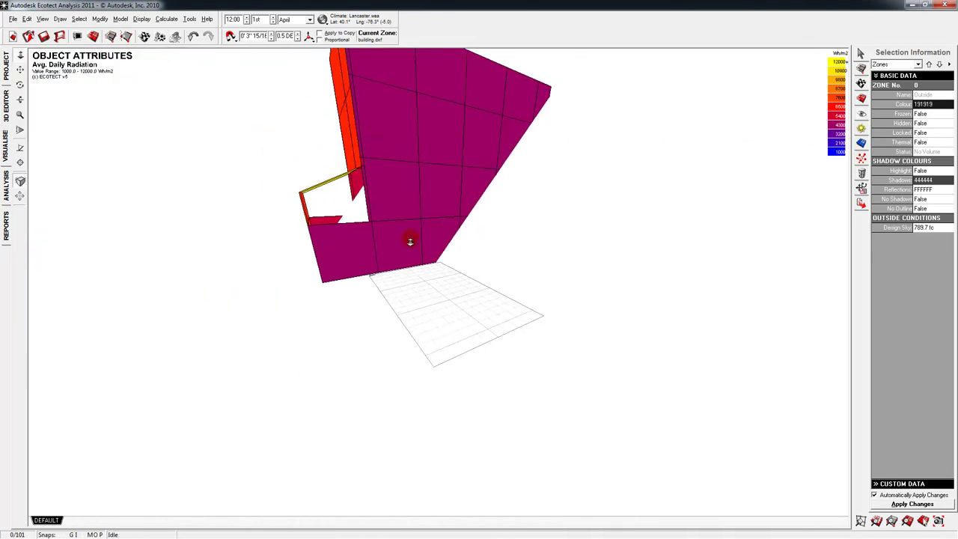
left_click(20, 131)
left_click_drag(215, 135, 352, 185)
left_click(20, 115)
left_click_drag(310, 143, 359, 184)
right_click_drag(359, 184, 449, 217)
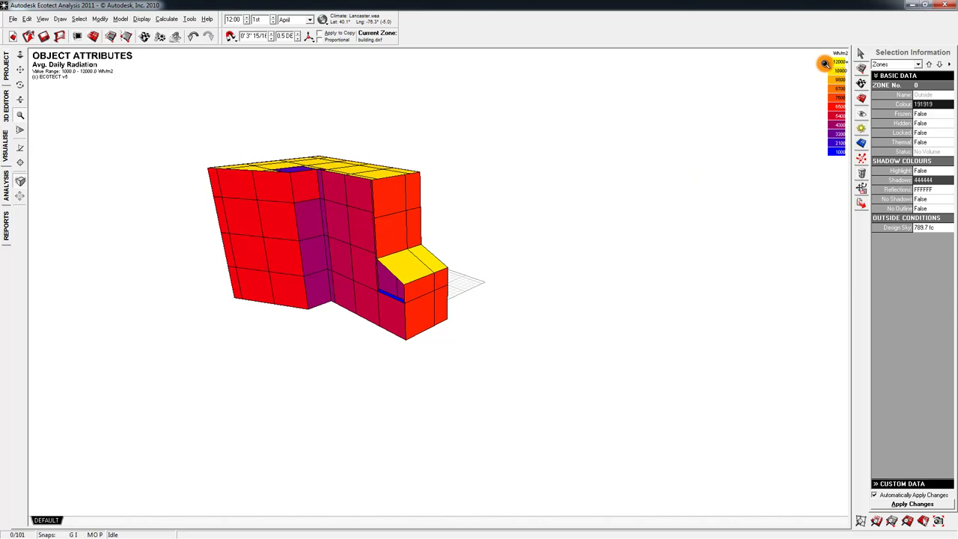
right_click_drag(648, 156, 597, 304)
right_click_drag(578, 221, 466, 252)
Step: Enable Daily Sun Path in Shadow Settings and zoom out to frame building and path
right_click_drag(422, 188, 440, 191)
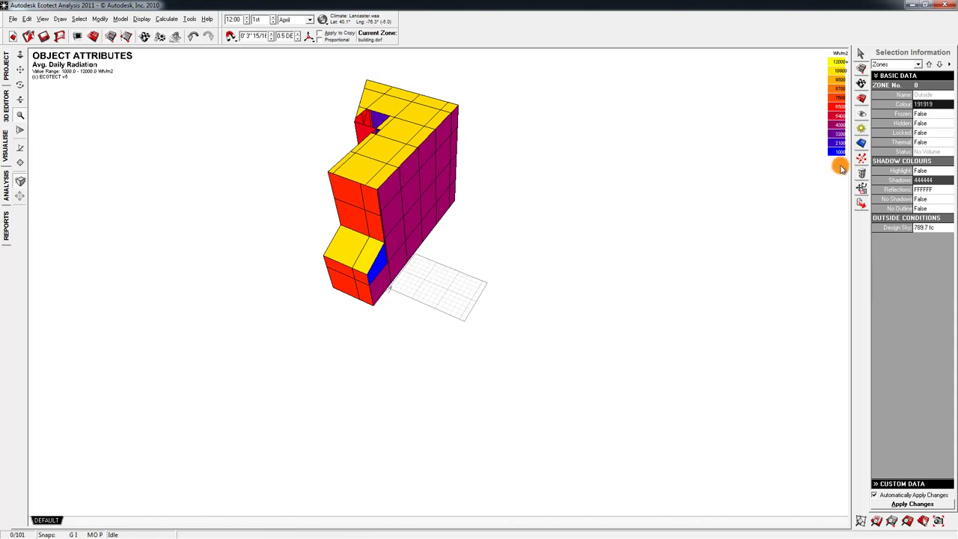
left_click(861, 130)
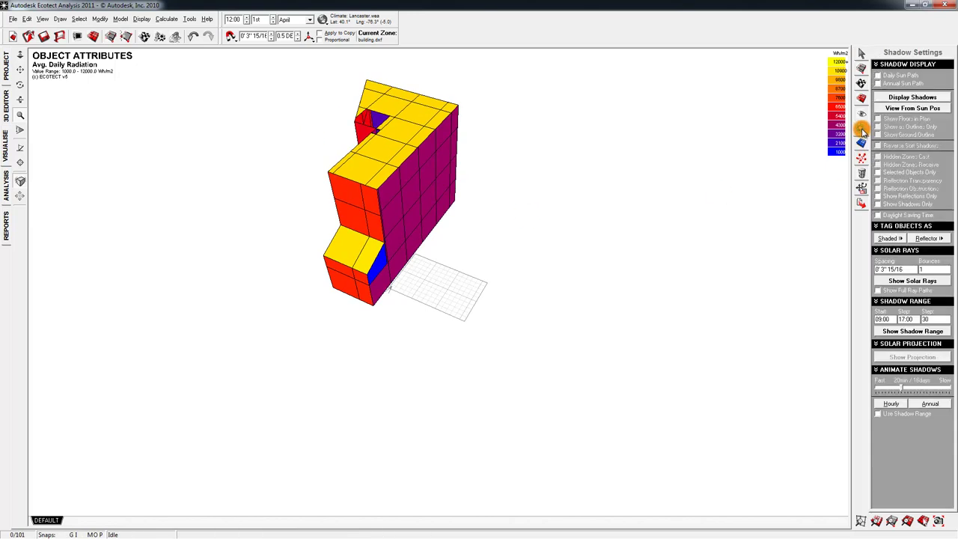
left_click(878, 75)
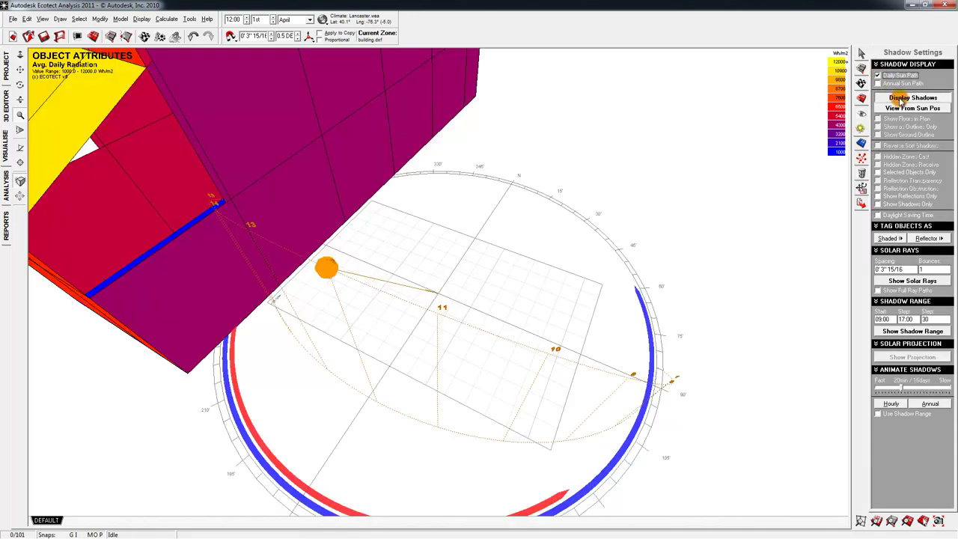
scroll(539, 240, "down", 5)
mouse_move(464, 238)
right_mouse_down()
mouse_move(528, 227)
mouse_move(474, 186)
mouse_move(452, 252)
right_mouse_up()
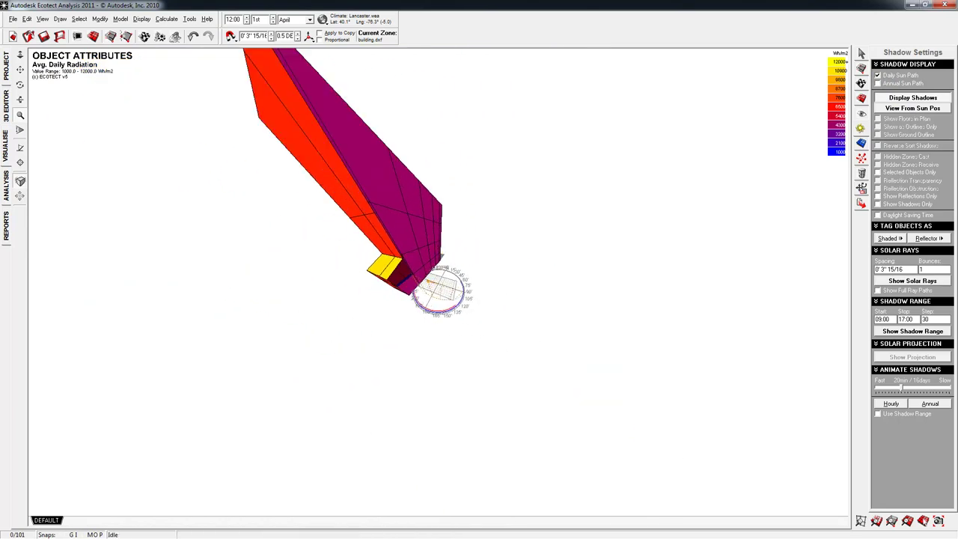
left_click(17, 131)
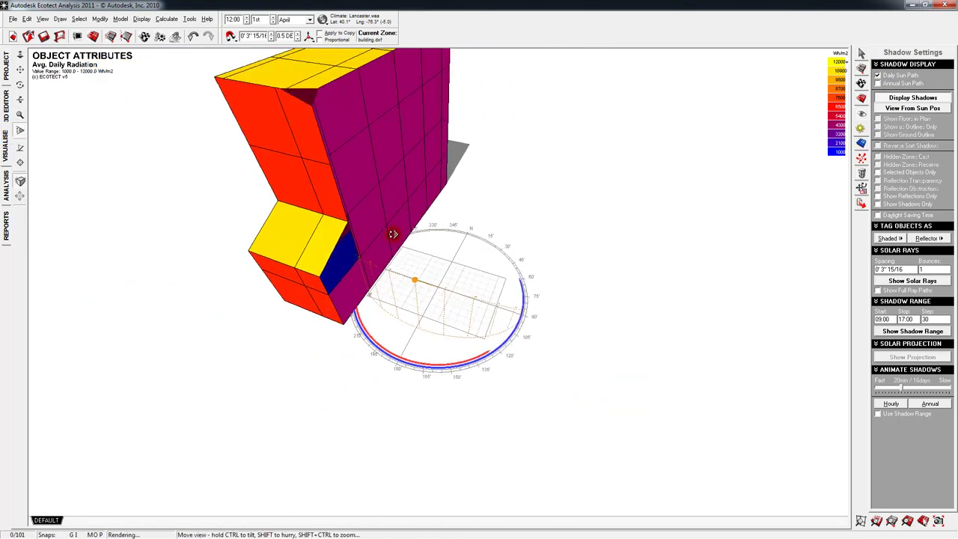
left_click(21, 113)
left_click_drag(452, 169, 432, 285)
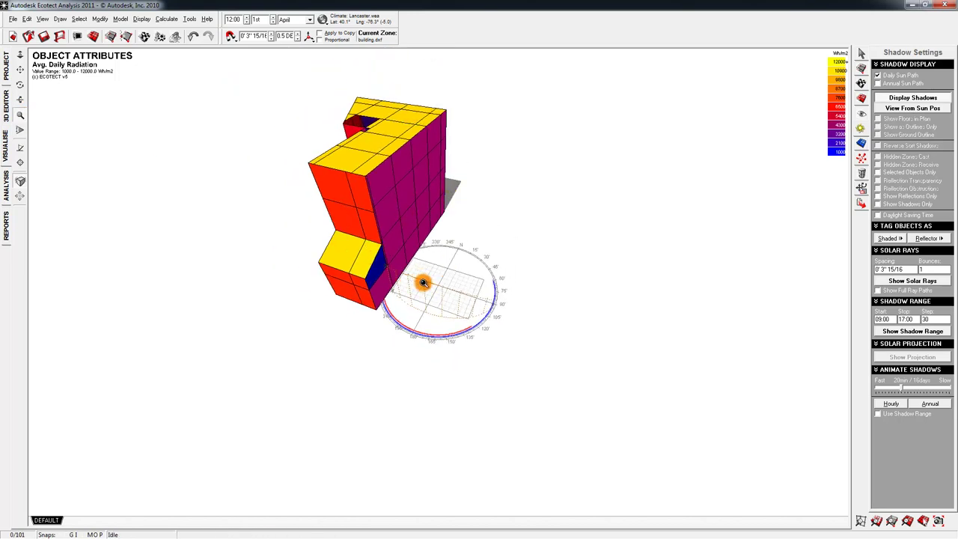
Step: Return to the 3D Editor, switching briefly to Rhino and back
left_click(6, 107)
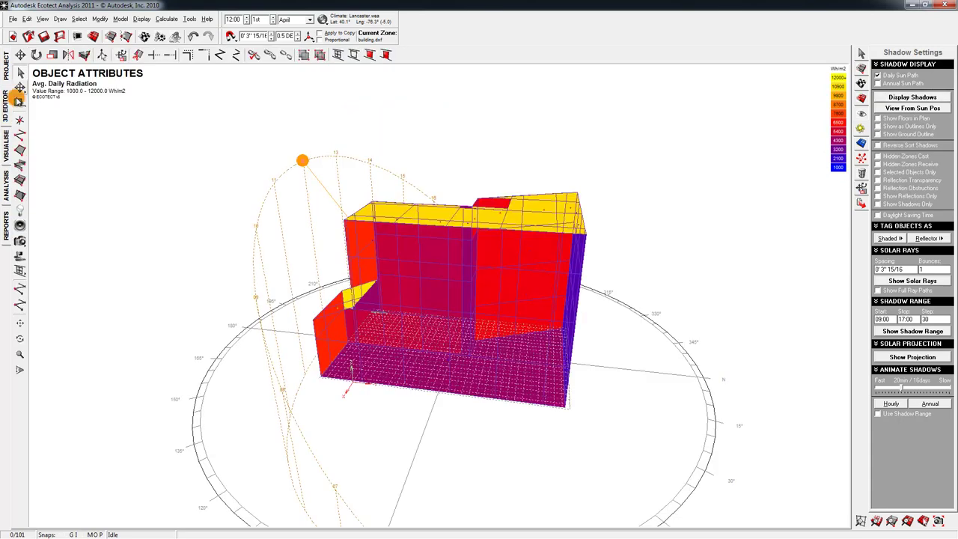
key("alt+Tab")
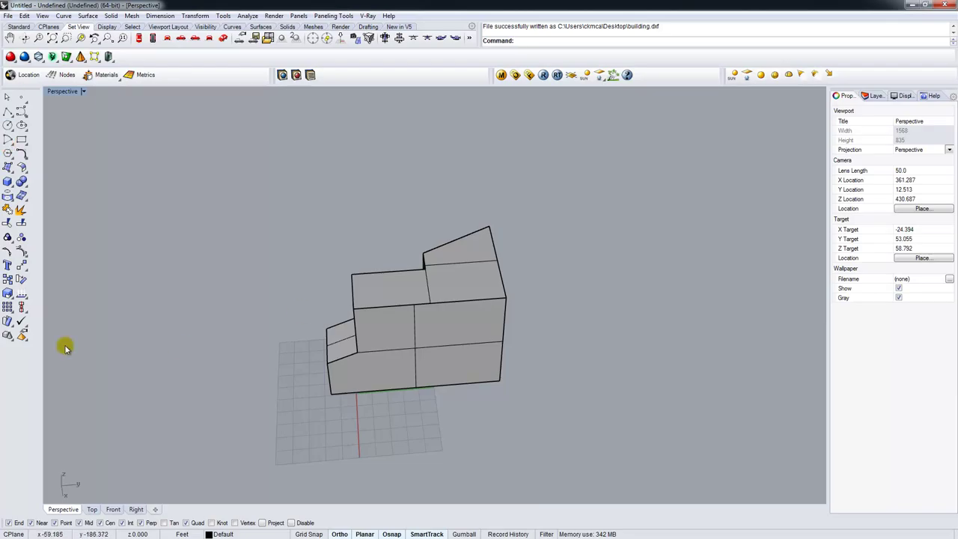
key("alt+Tab")
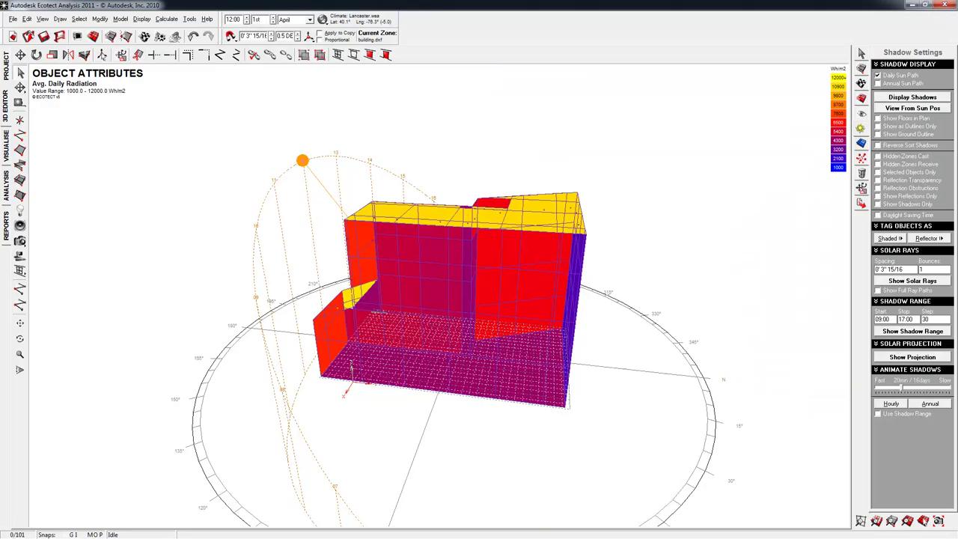
Step: Move the sun to 11:45 on 1 April and orbit to view the building's shadow
left_click(6, 155)
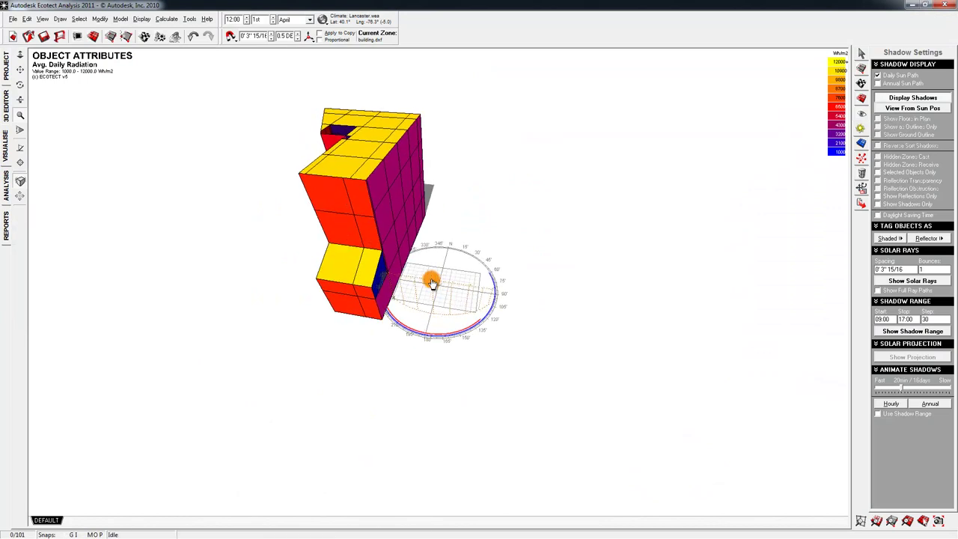
mouse_move(432, 282)
left_mouse_down()
mouse_move(472, 284)
mouse_move(380, 279)
mouse_move(436, 285)
left_mouse_up()
right_click_drag(470, 231, 610, 327)
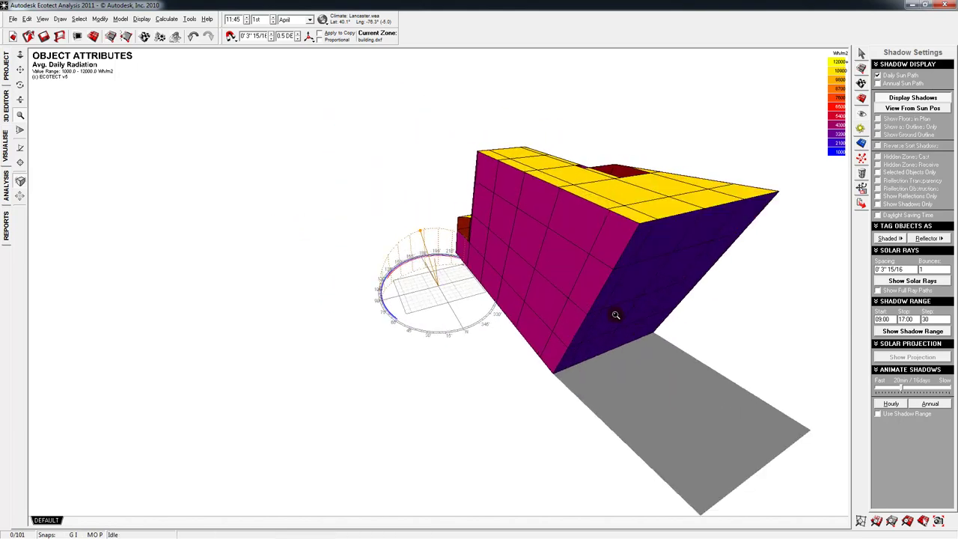
right_click_drag(662, 258, 644, 270)
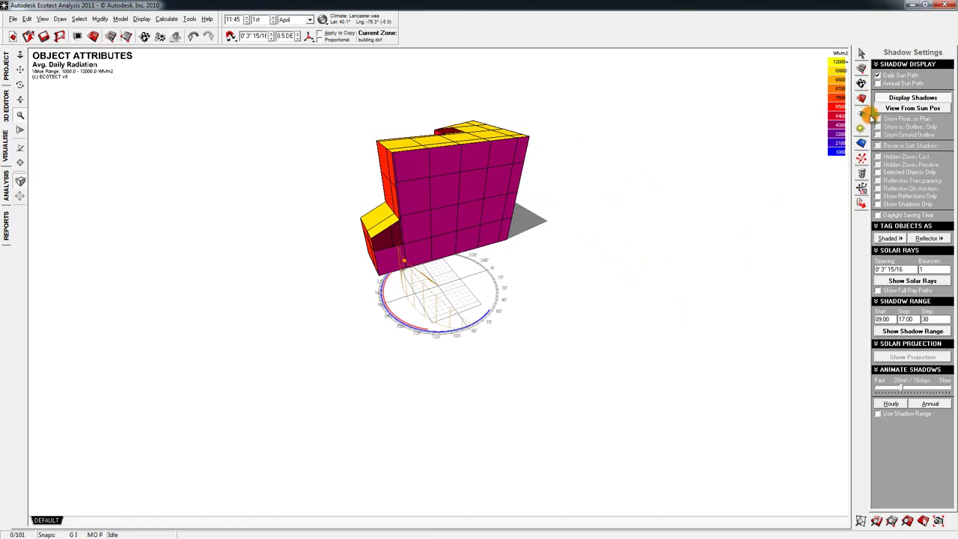
Step: Fit the analysis grid to all visible objects and switch to manual grid extent editing
left_click(862, 144)
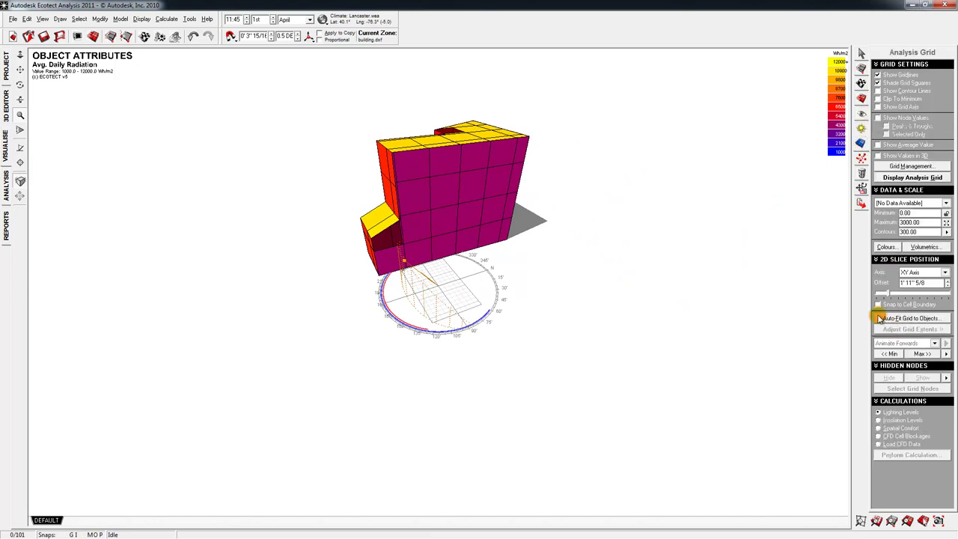
left_click(893, 320)
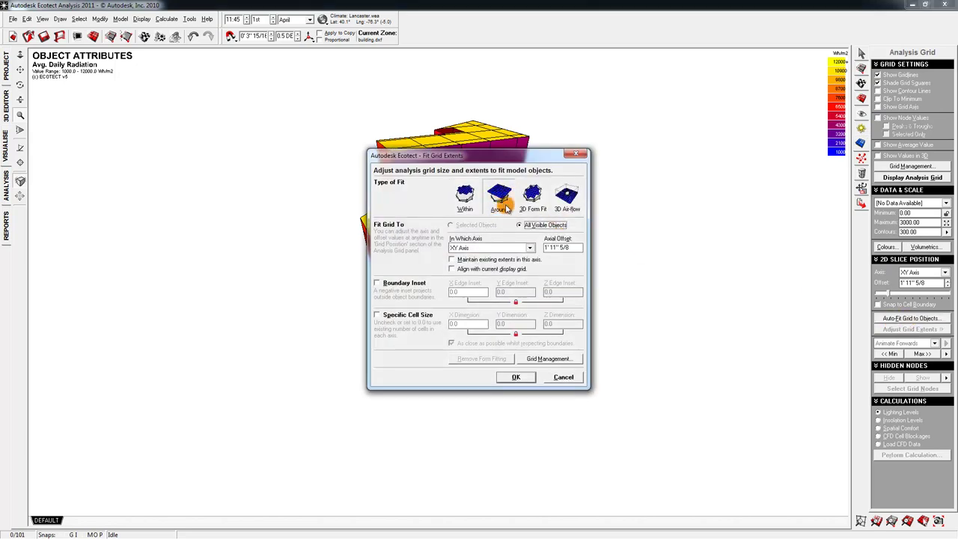
left_click(516, 376)
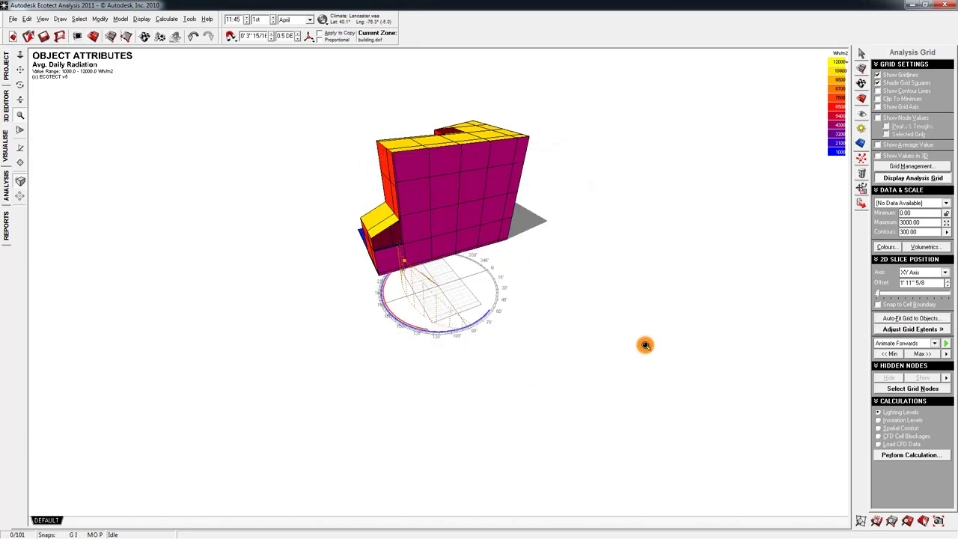
left_click(924, 331)
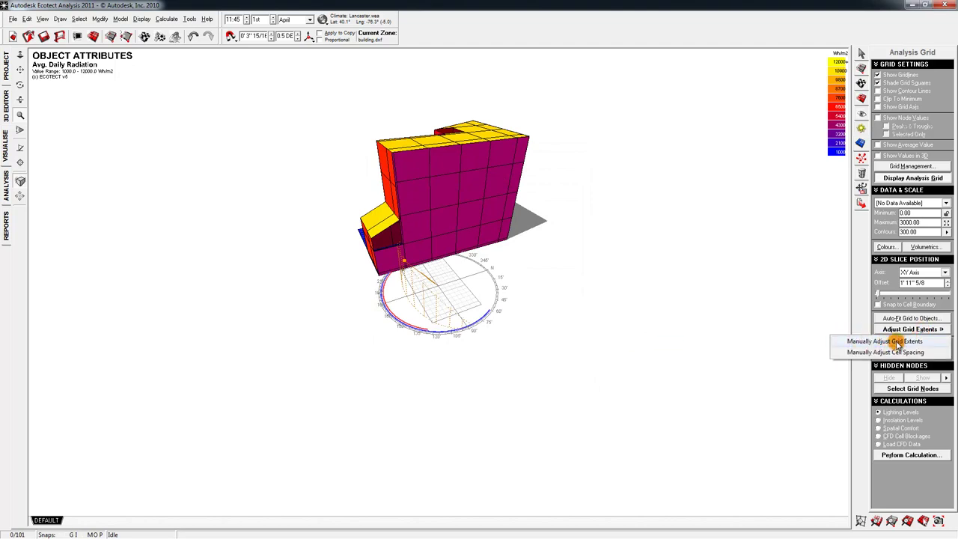
left_click(890, 341)
Step: Drag the grid corners outward left, right and up to surround the building
middle_click_drag(479, 293, 348, 380)
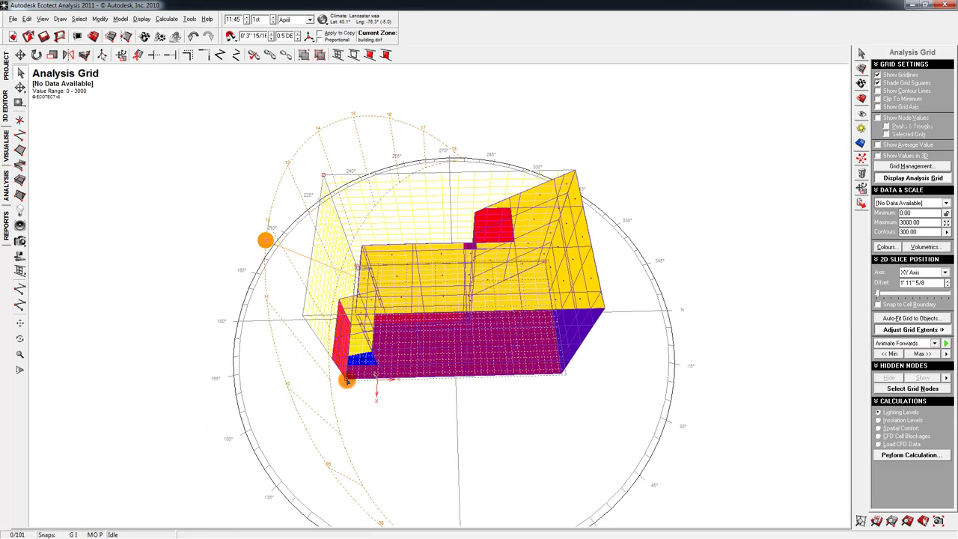
mouse_move(350, 384)
middle_mouse_down()
mouse_move(378, 427)
mouse_move(338, 306)
mouse_move(436, 379)
mouse_move(406, 440)
middle_mouse_up()
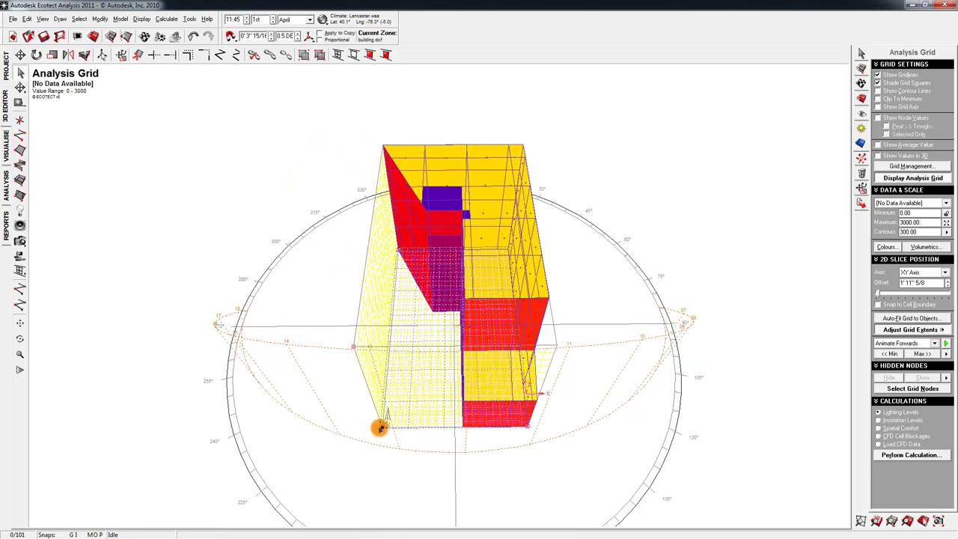
right_click(473, 439)
left_click(382, 427)
left_click_drag(382, 427, 298, 455)
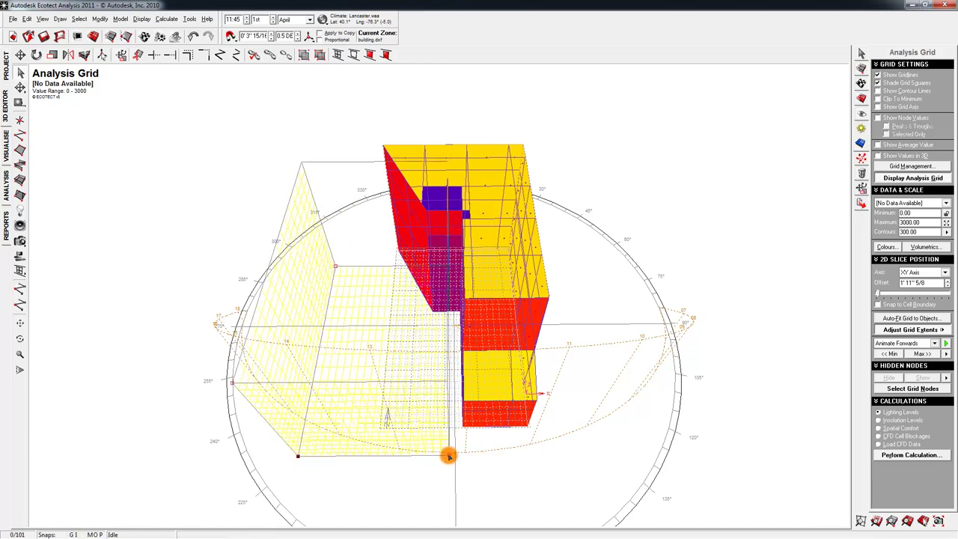
left_click_drag(449, 456, 662, 464)
mouse_move(431, 390)
middle_mouse_down()
mouse_move(417, 399)
mouse_move(315, 313)
middle_mouse_up()
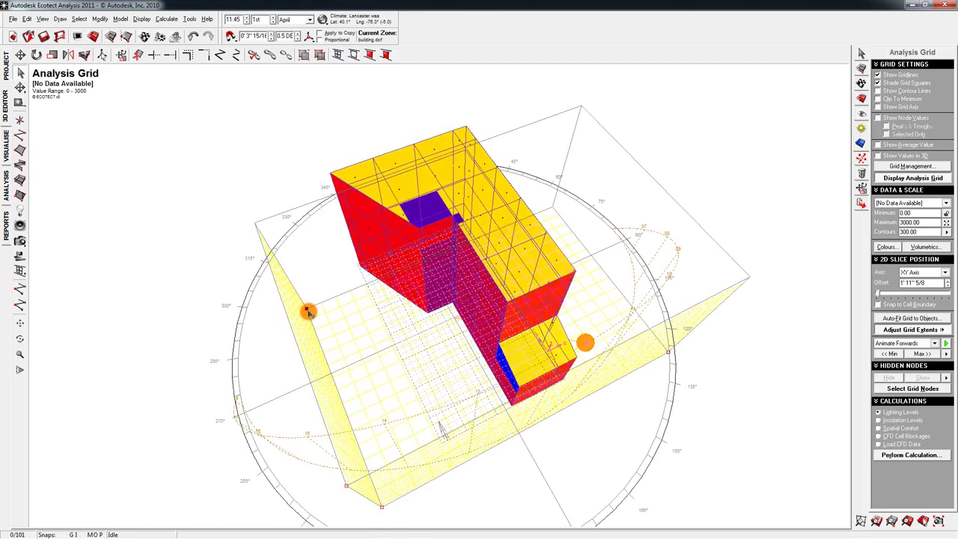
left_click_drag(305, 306, 220, 305)
key("F8")
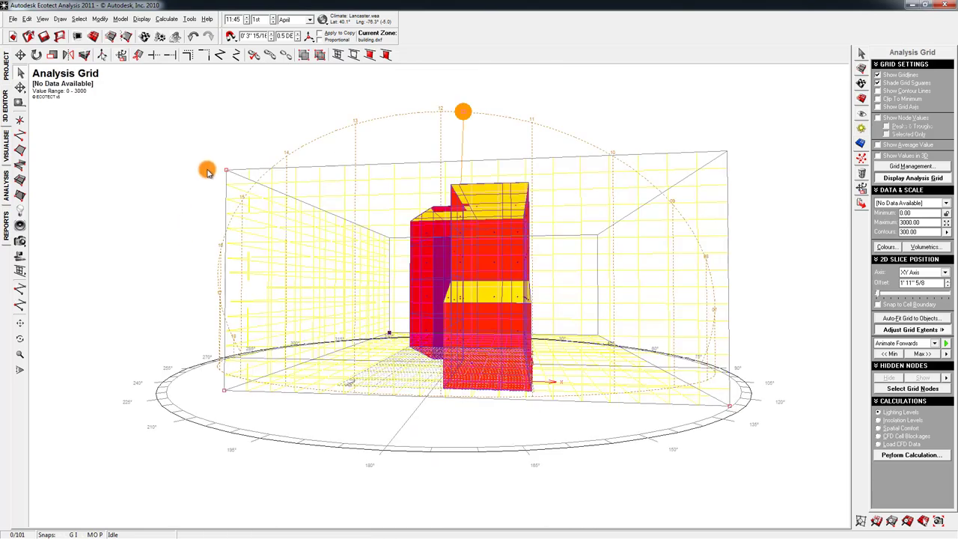
middle_click_drag(372, 278, 457, 132)
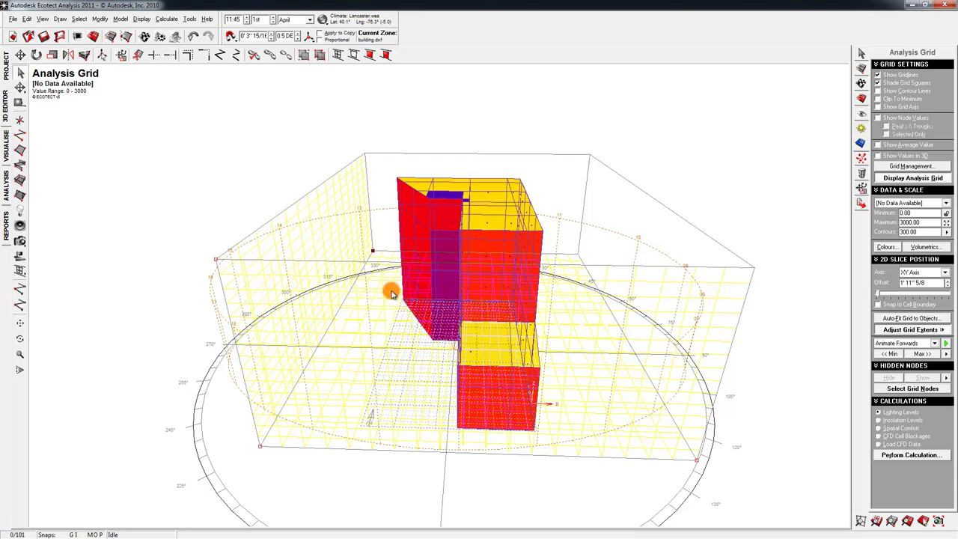
Step: Start a Solar Access Analysis for shading, overshadowing and sunlight hours over 08:00–18:00
left_click(21, 75)
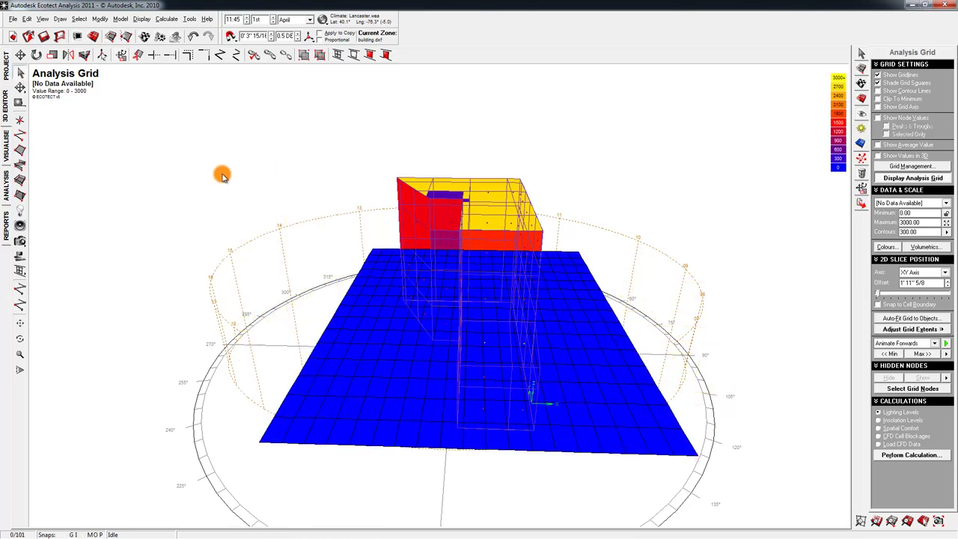
left_click(166, 19)
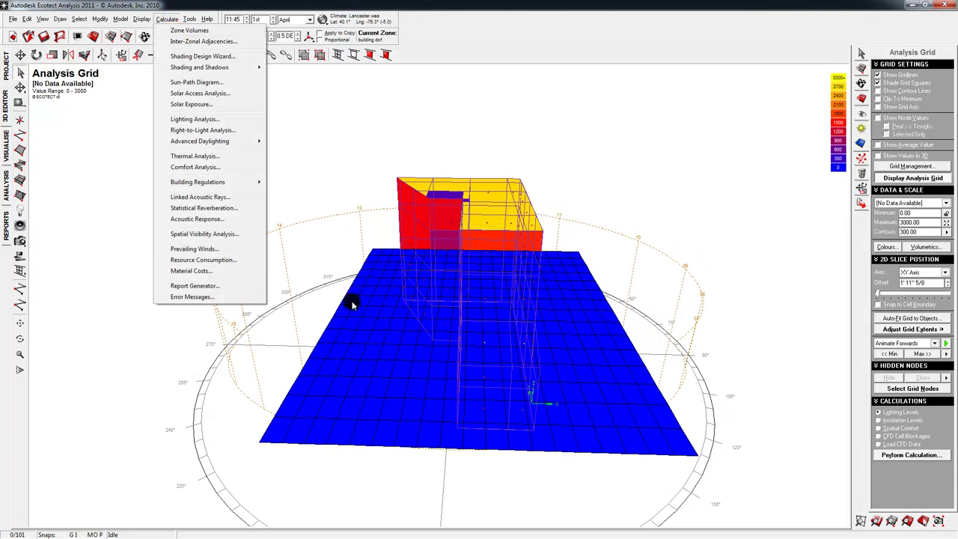
left_click(201, 93)
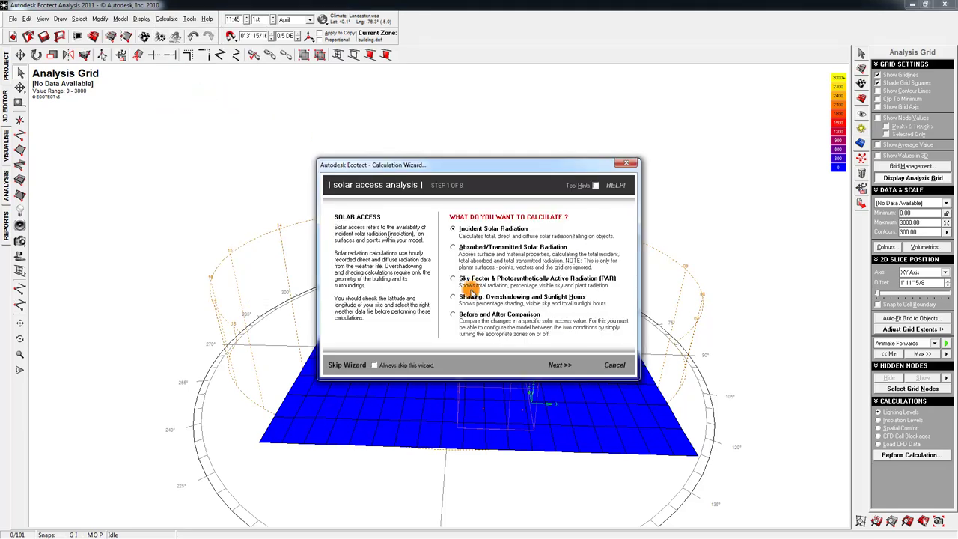
left_click(466, 300)
left_click(558, 364)
left_click(562, 366)
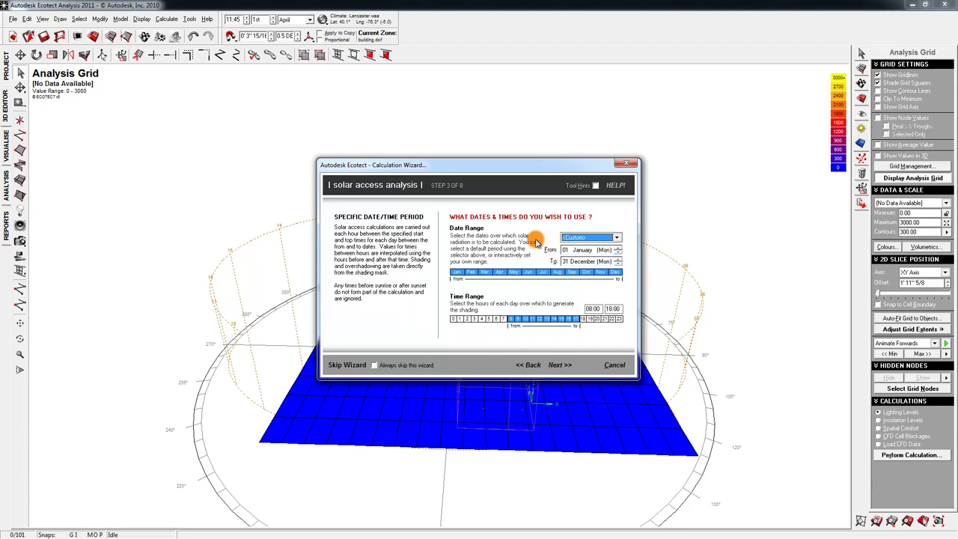
left_click(558, 365)
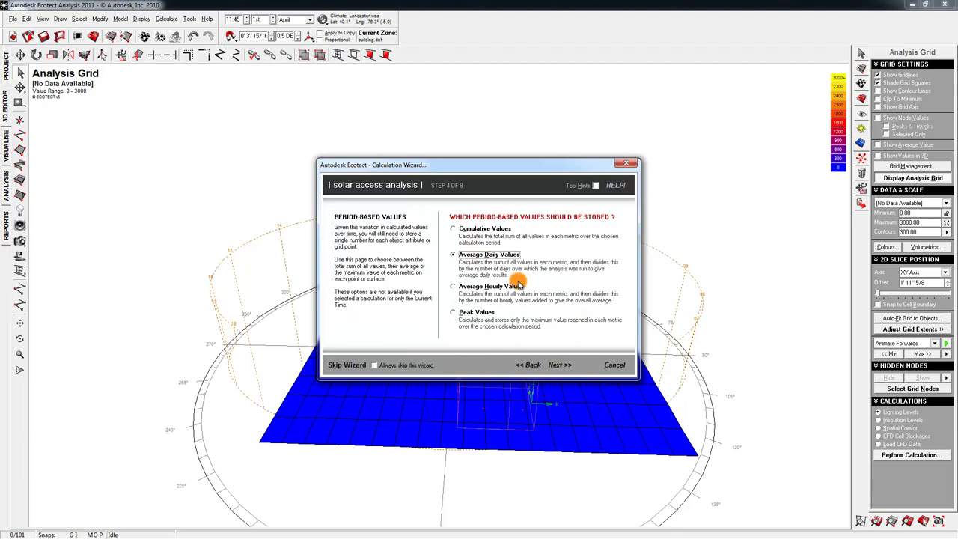
Step: Calculate average daily values over the analysis grid with detailed shading and run it
left_click(557, 365)
left_click(471, 288)
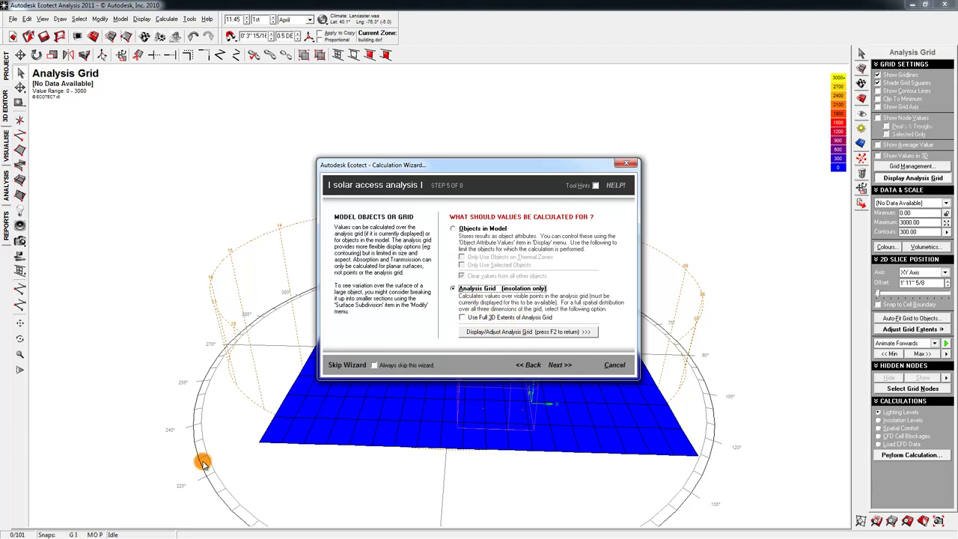
left_click(559, 365)
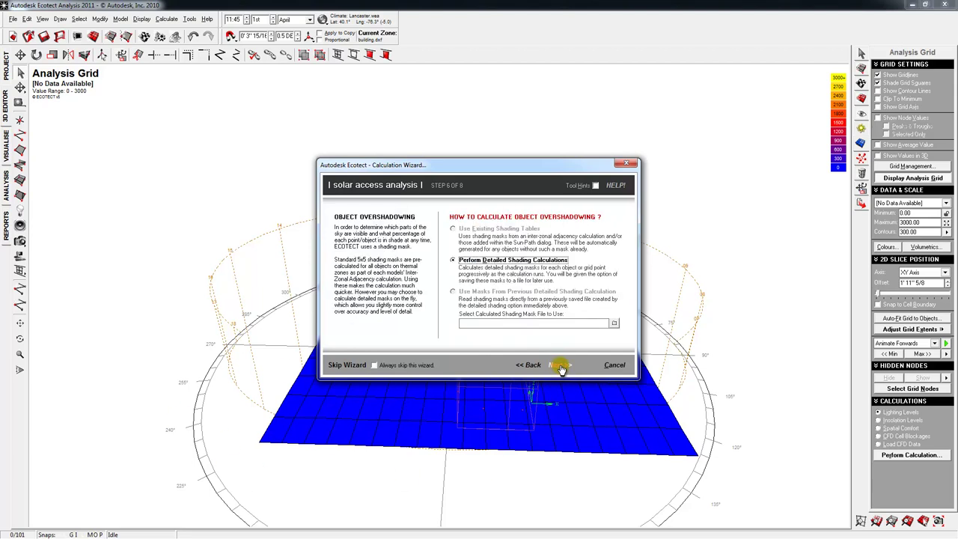
left_click(560, 365)
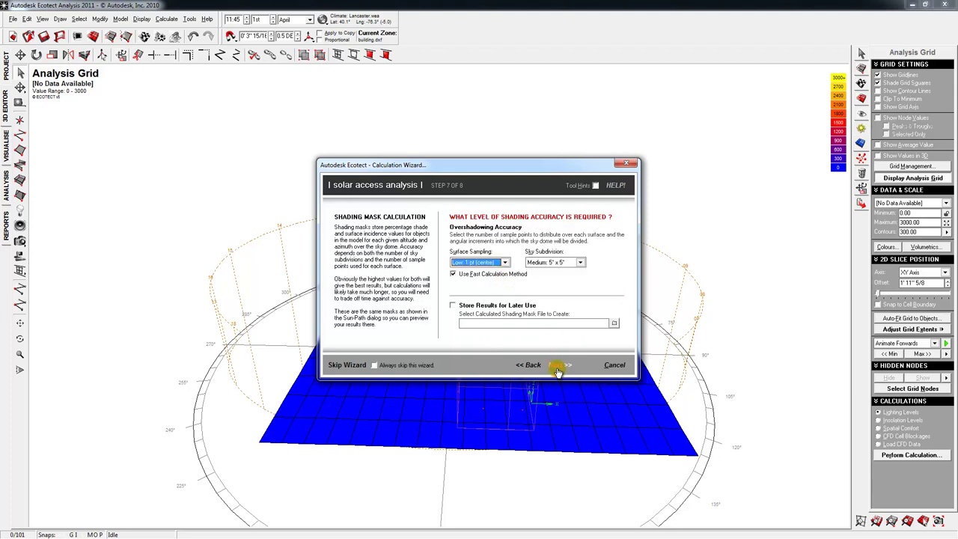
left_click(559, 365)
left_click(592, 367)
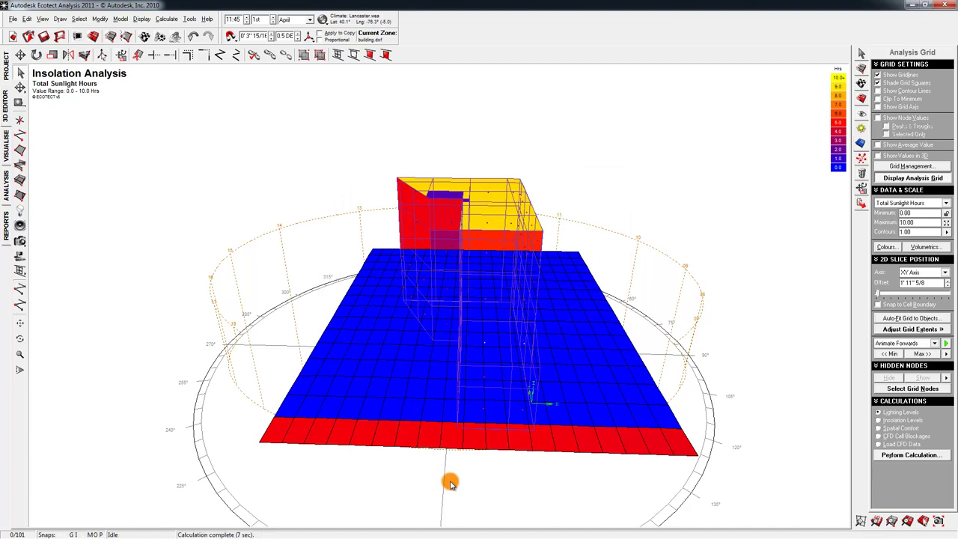
Step: Lower the analysis grid's 2D slice to ground level at offset 0'0", clearing previous results
right_click_drag(449, 483, 529, 445)
mouse_move(422, 390)
right_mouse_down()
mouse_move(464, 385)
mouse_move(516, 358)
mouse_move(484, 366)
right_mouse_up()
left_click(879, 295)
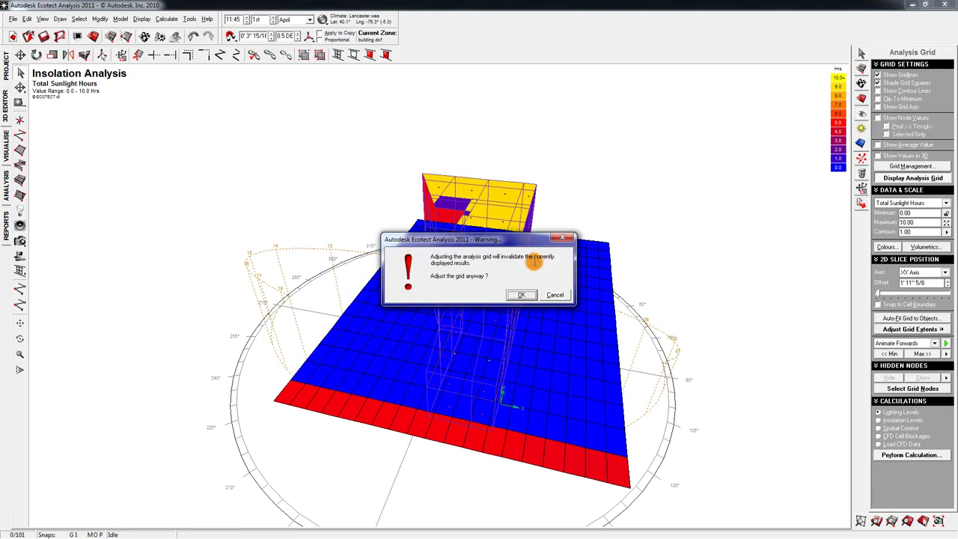
left_click(521, 295)
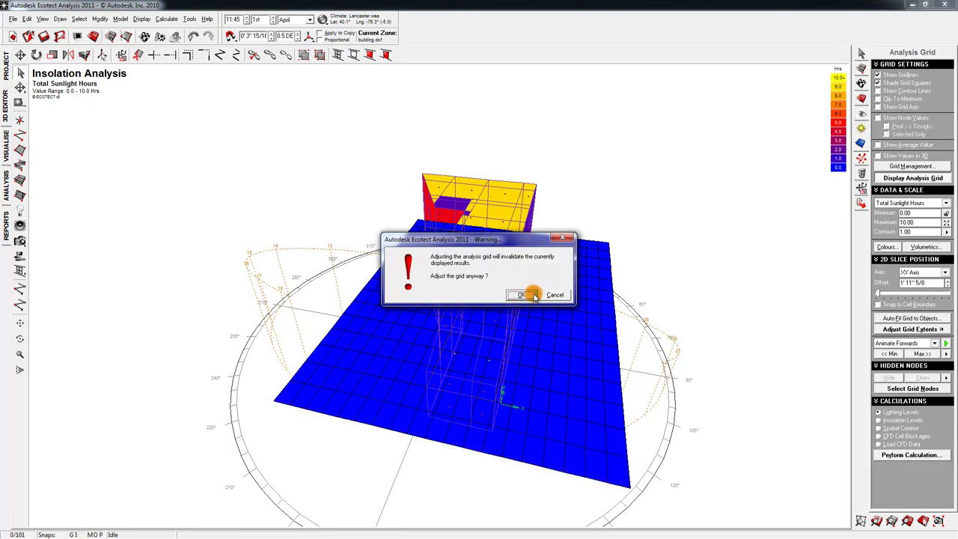
left_click_drag(881, 295, 910, 292)
right_click_drag(636, 323, 361, 243)
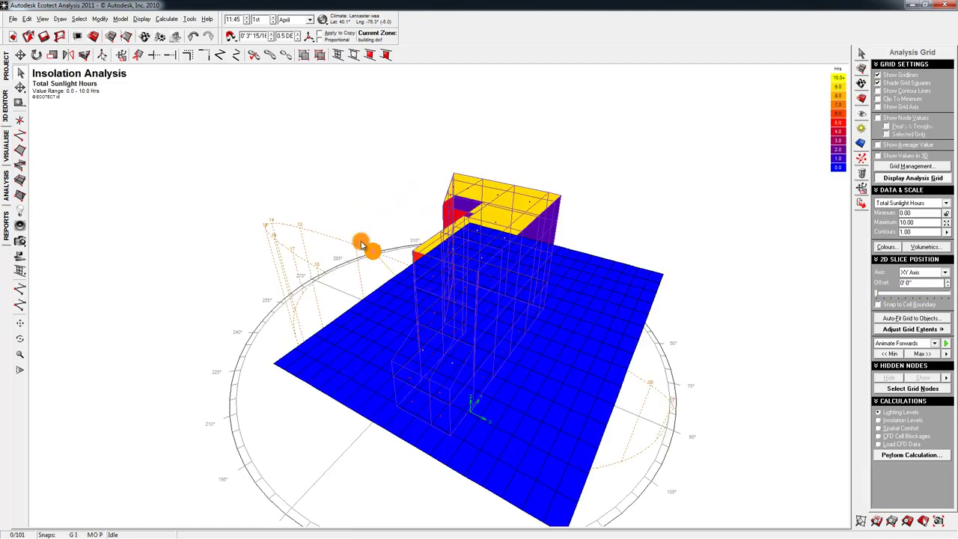
Step: Switch to the Visualise view and bring up the Calculate menu for solar access analysis
left_click(5, 146)
right_click_drag(226, 171, 438, 252)
left_click(166, 19)
Step: Start a new Solar Access Analysis and advance the wizard to the shading accuracy step
left_click(177, 93)
left_click(559, 365)
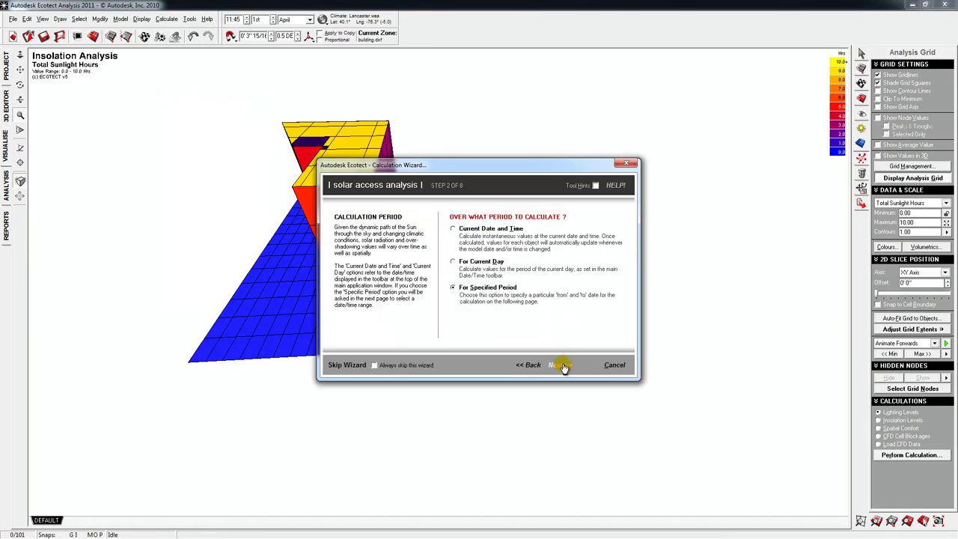
left_click(562, 365)
left_click(561, 365)
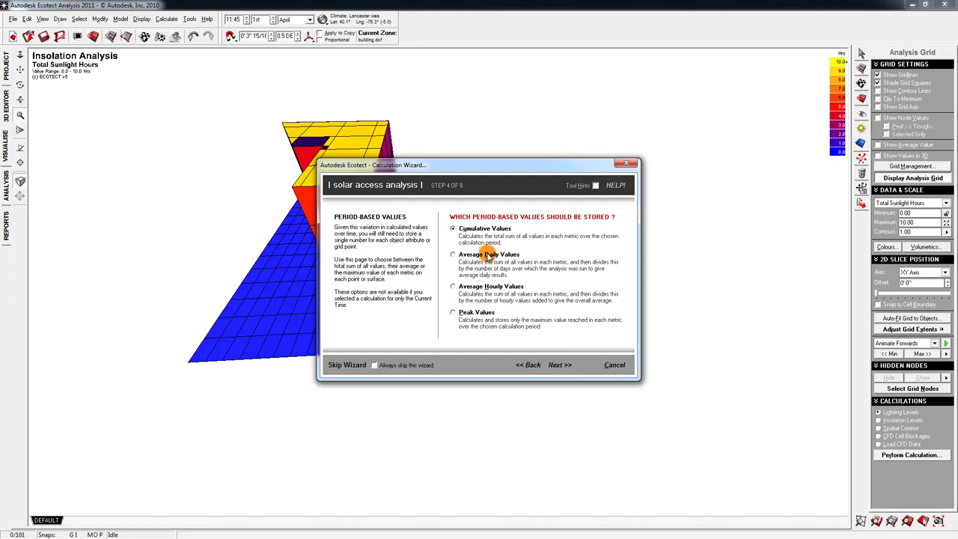
left_click(560, 365)
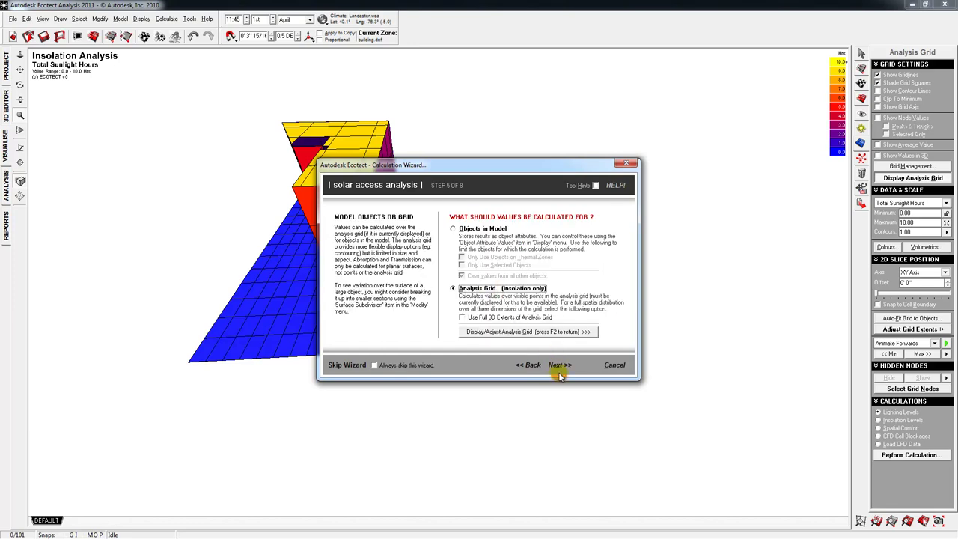
left_click(556, 367)
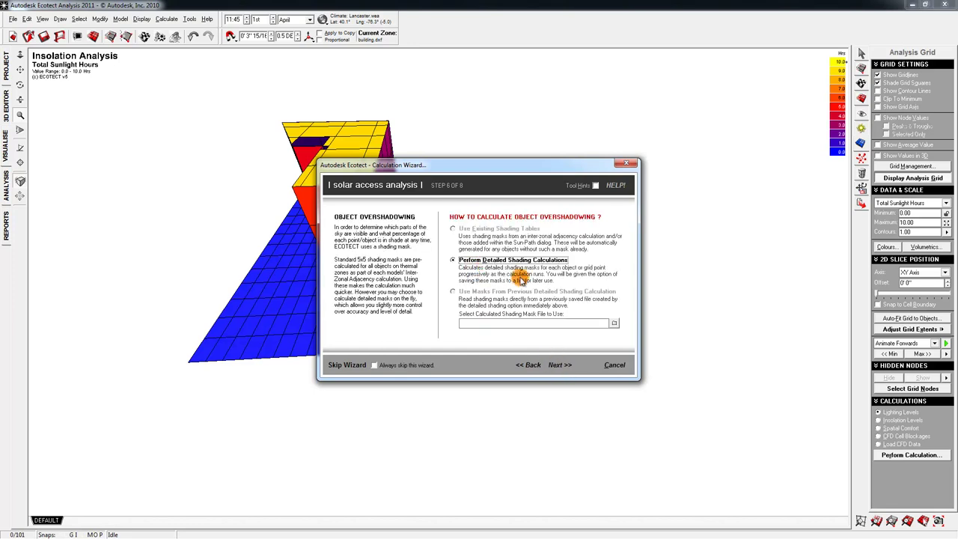
left_click(559, 365)
Step: Set surface sampling to Medium 5 x 5, disable fast calculation, and run the PAR calculation
left_click(497, 263)
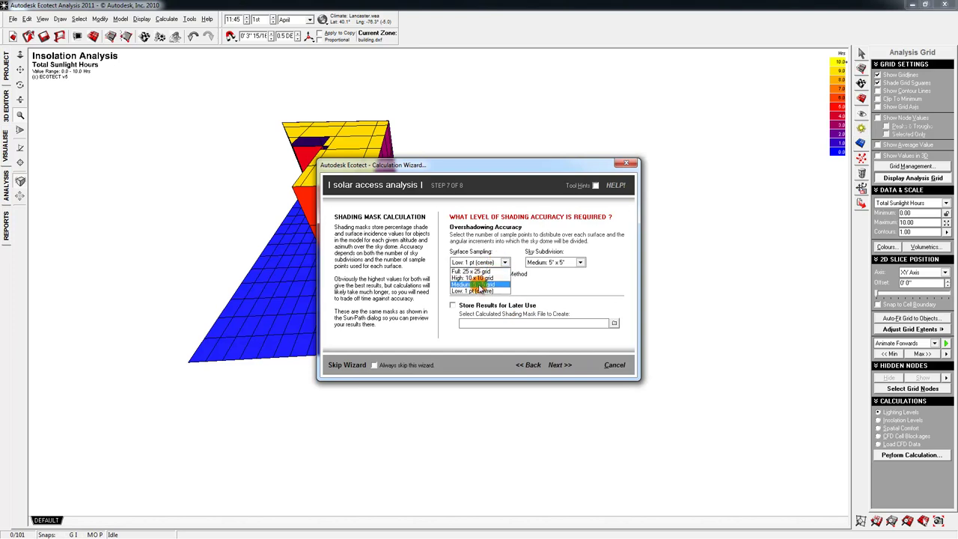
left_click(479, 281)
left_click(453, 274)
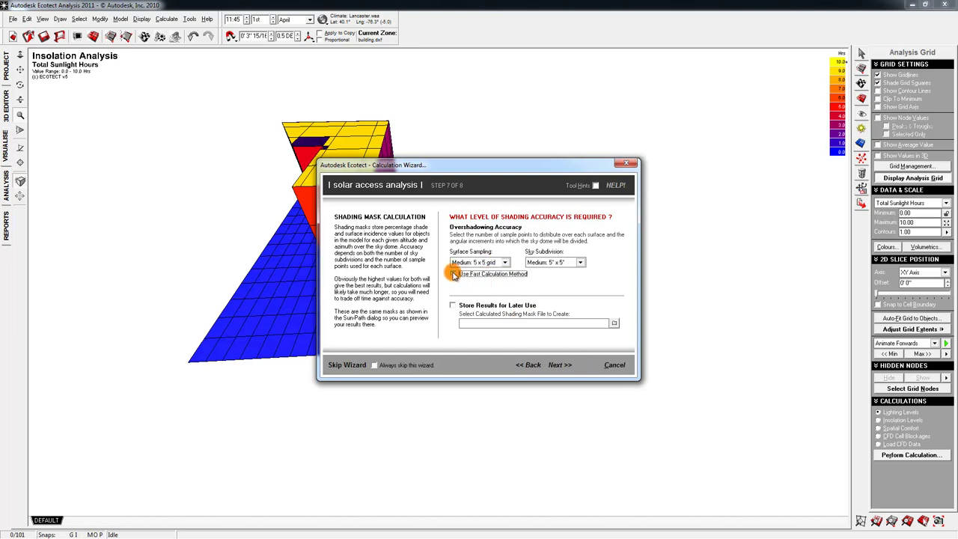
left_click(557, 366)
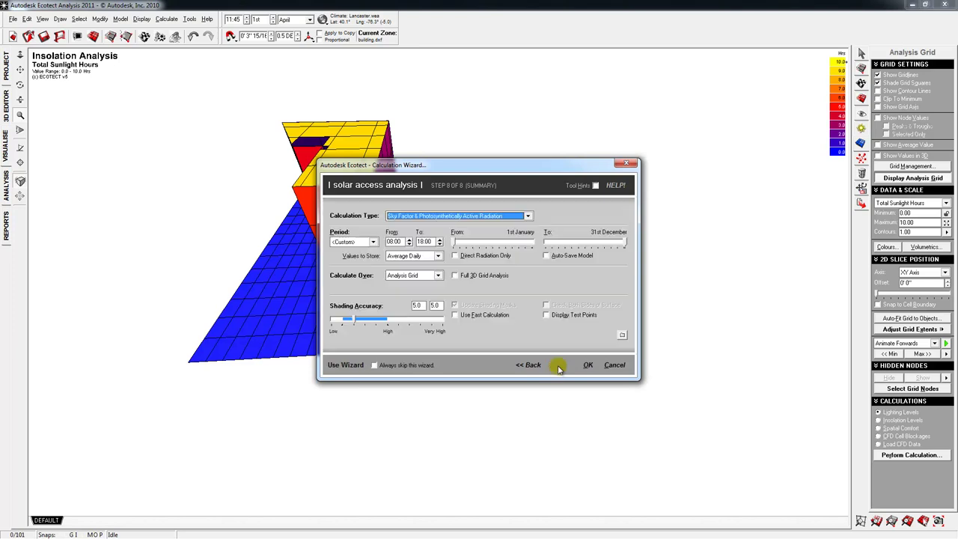
left_click(587, 365)
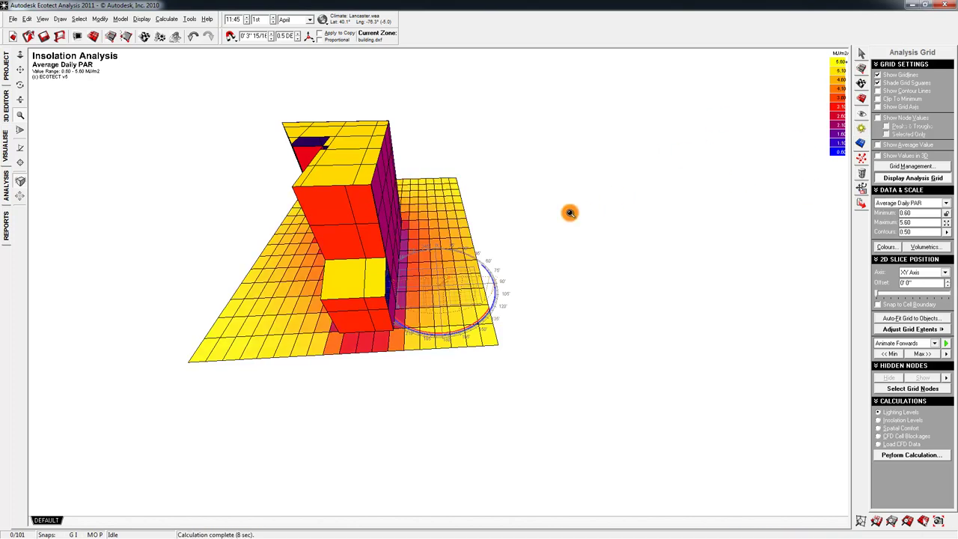
Step: Turn on Display Shadows in the Shadow Settings to show the building's cast shadows
right_click_drag(562, 211, 558, 230)
left_click(861, 126)
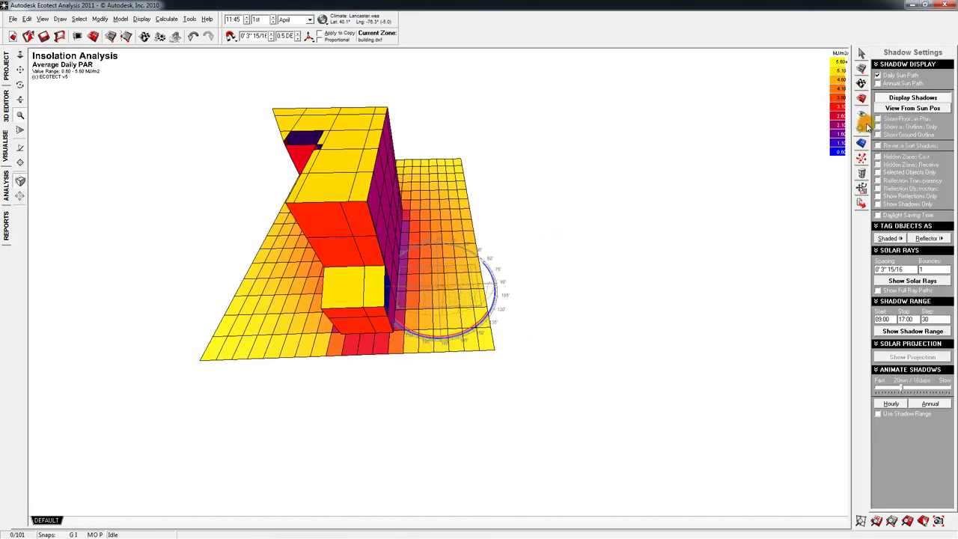
left_click(890, 99)
right_click_drag(496, 171, 397, 350)
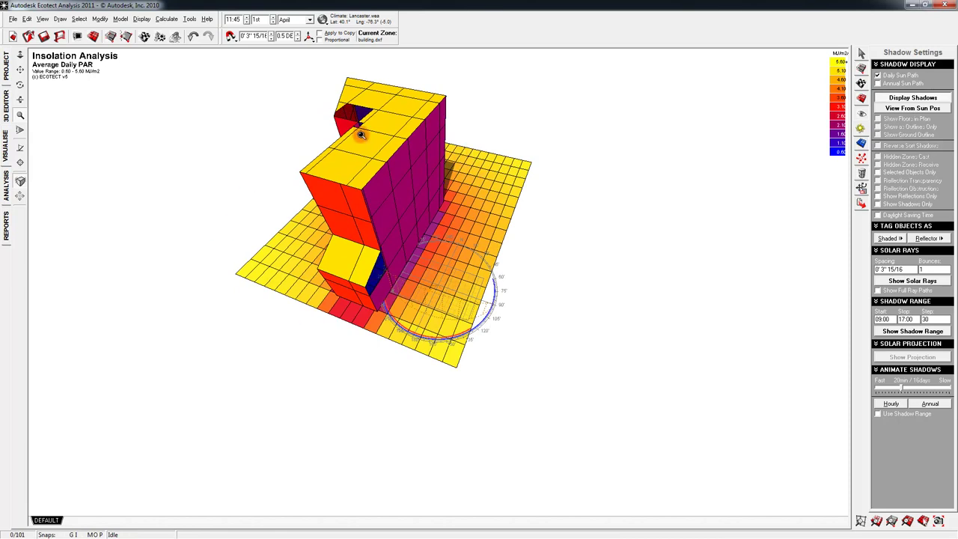
right_click_drag(526, 140, 528, 175)
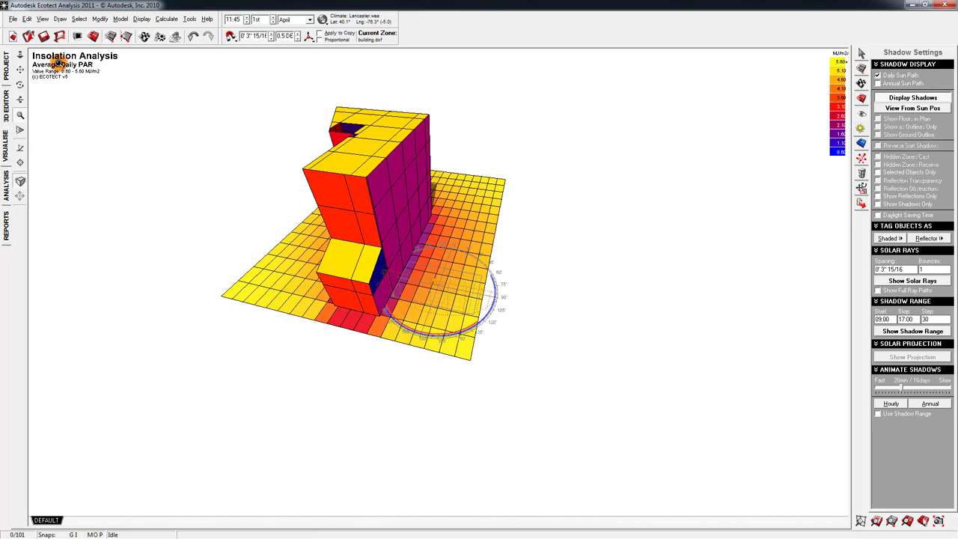
Step: Orbit around the model to inspect the shadowed, PAR-coloured building and ground grid
left_click(144, 19)
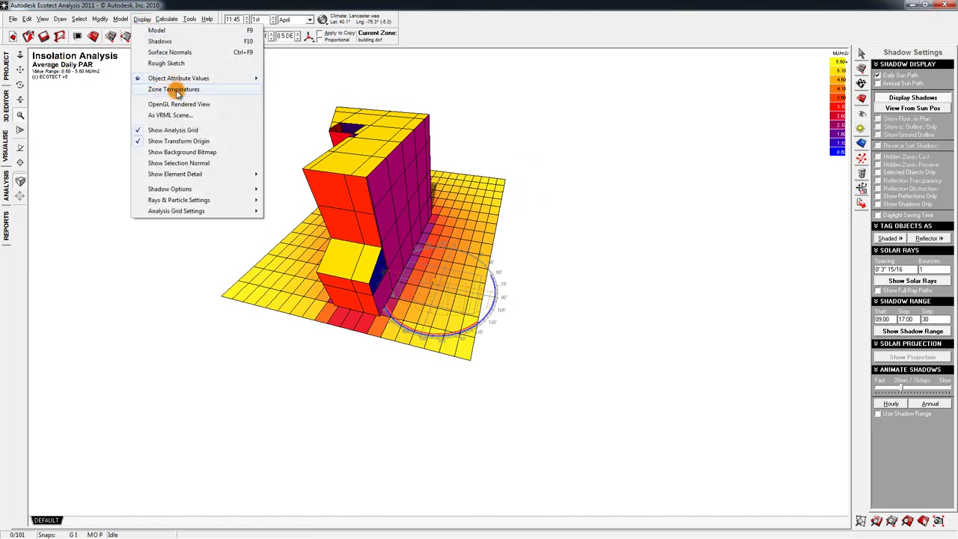
mouse_move(189, 81)
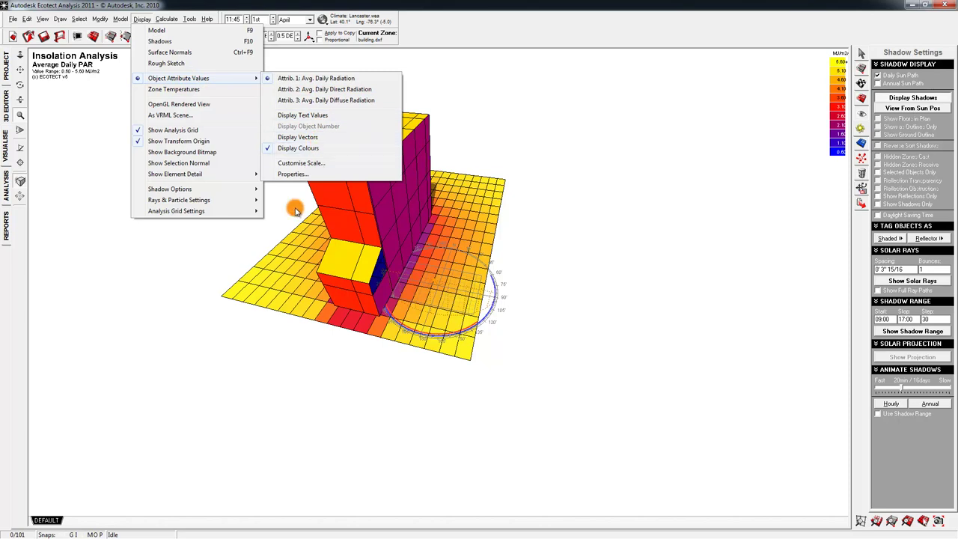
right_click_drag(196, 293, 309, 324)
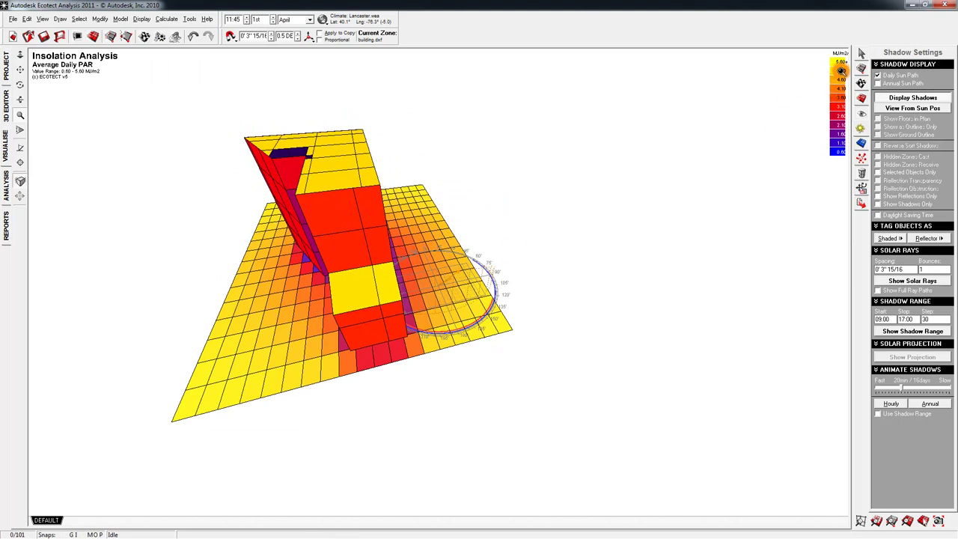
mouse_move(472, 203)
right_mouse_down()
mouse_move(491, 188)
mouse_move(468, 199)
right_mouse_up()
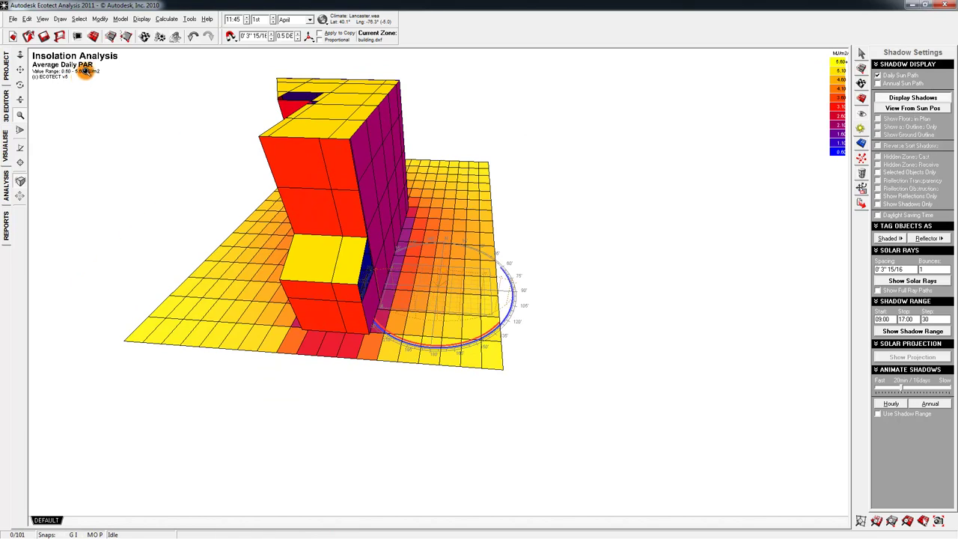
right_click_drag(239, 113, 234, 122)
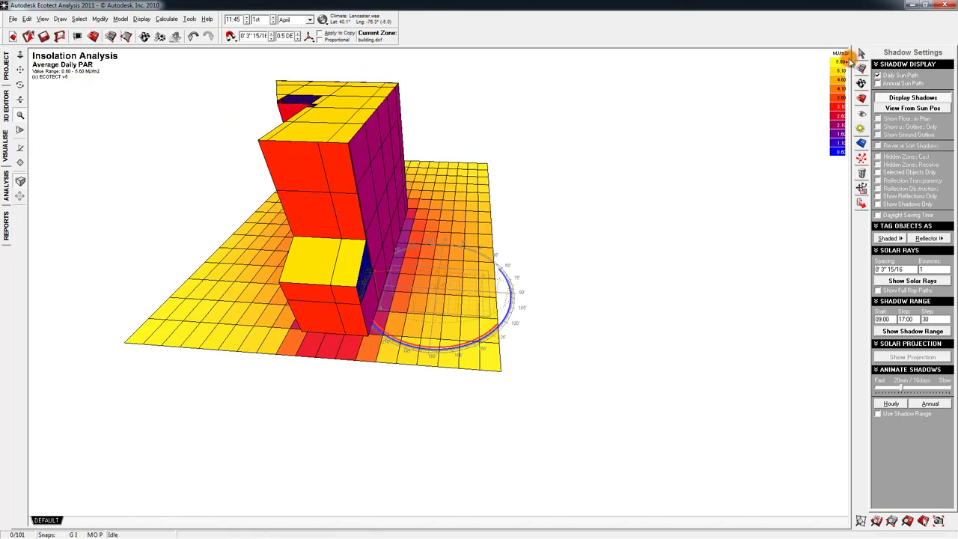
right_click_drag(439, 268, 609, 286)
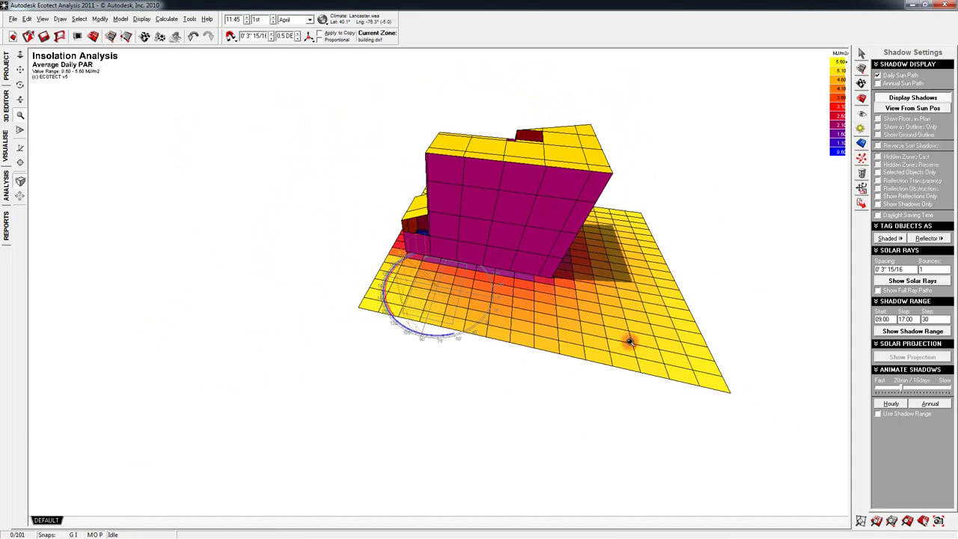
right_click_drag(538, 314, 276, 305)
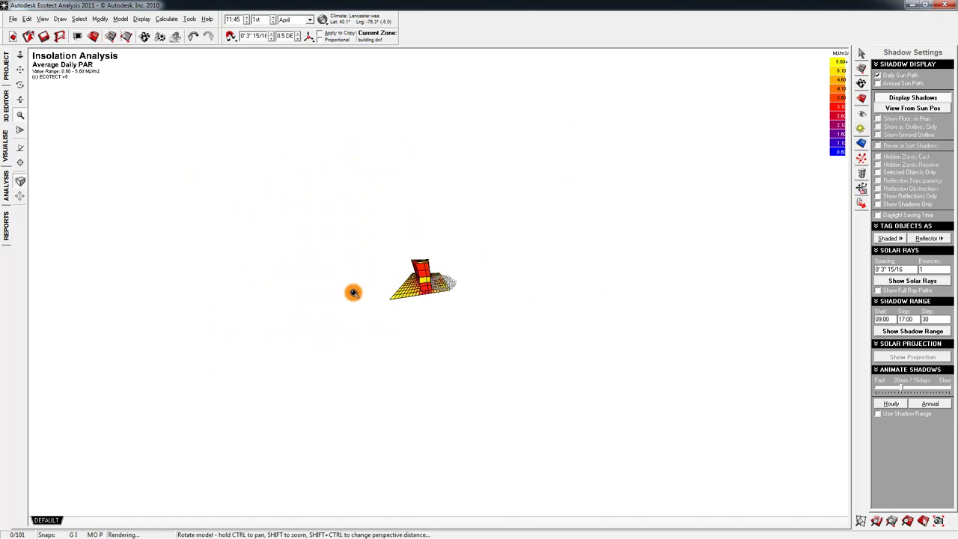
scroll(401, 263, "up", 3)
right_click_drag(326, 234, 414, 180)
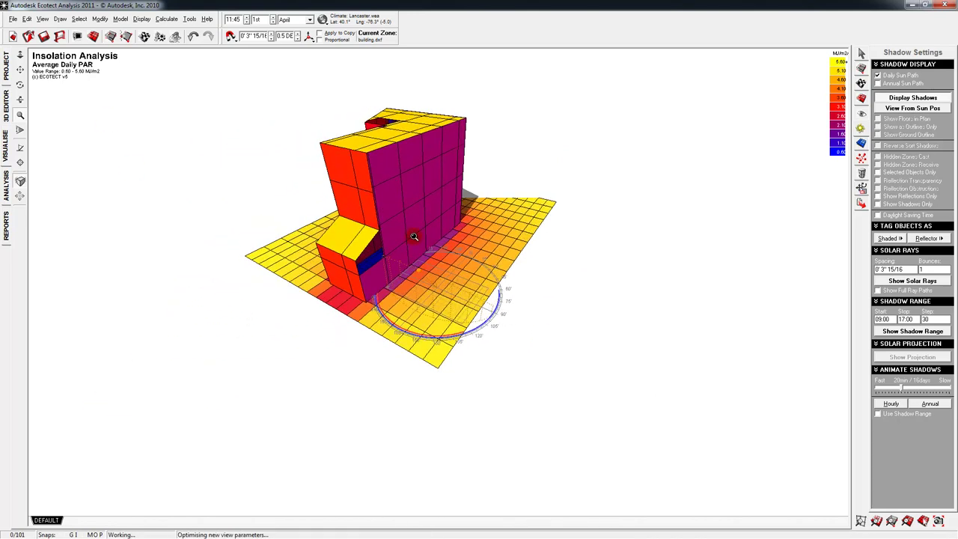
Step: Export the view as a Windows Bitmap named 'solar' on the Desktop
left_click(13, 18)
mouse_move(51, 131)
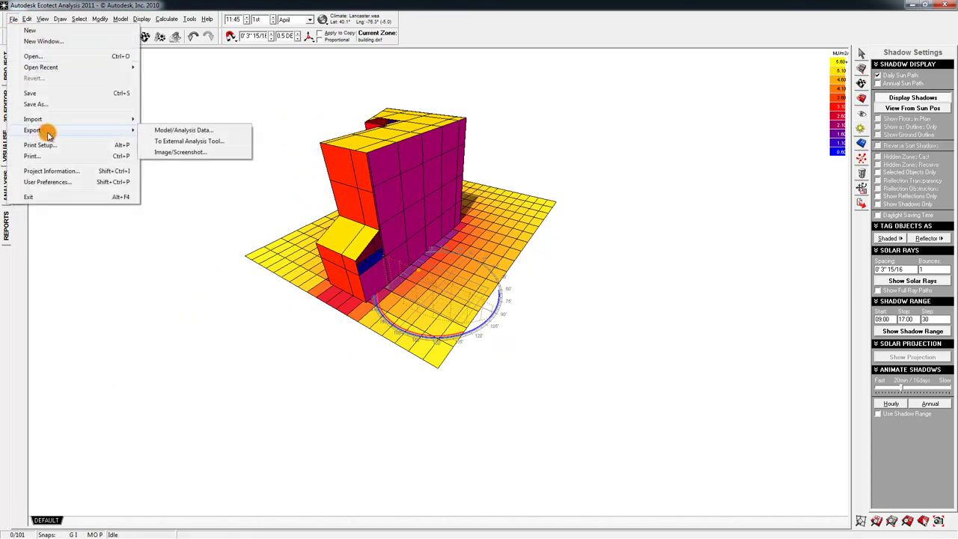
left_click(193, 152)
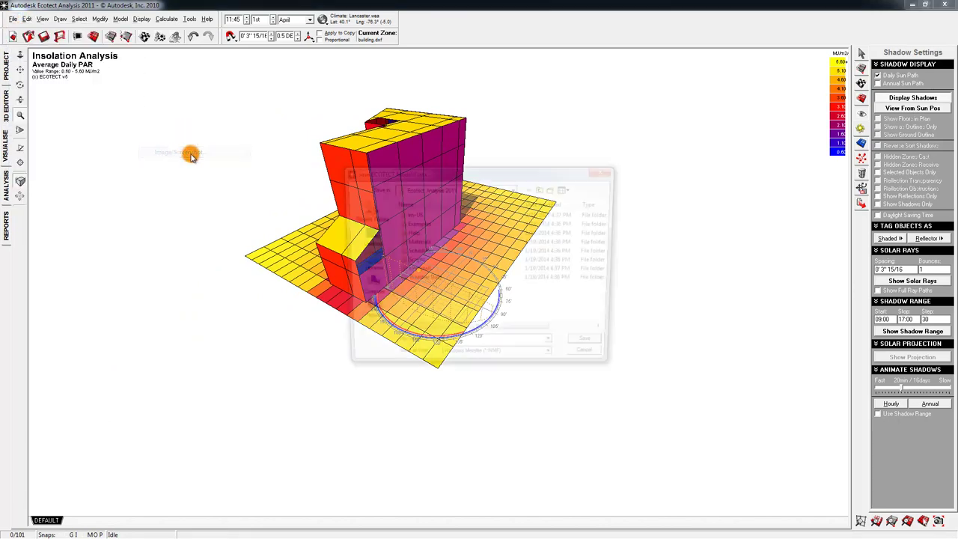
left_click(489, 362)
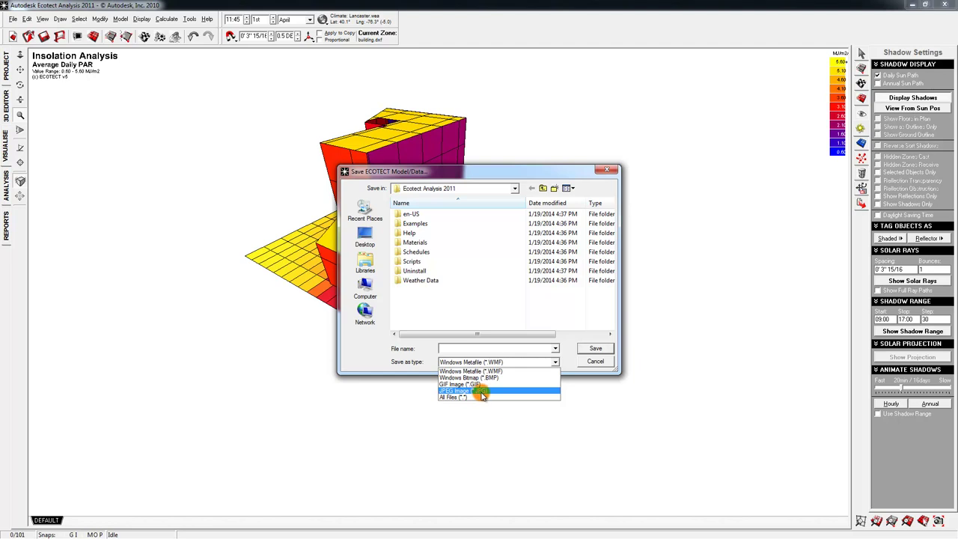
left_click(479, 377)
left_click(364, 237)
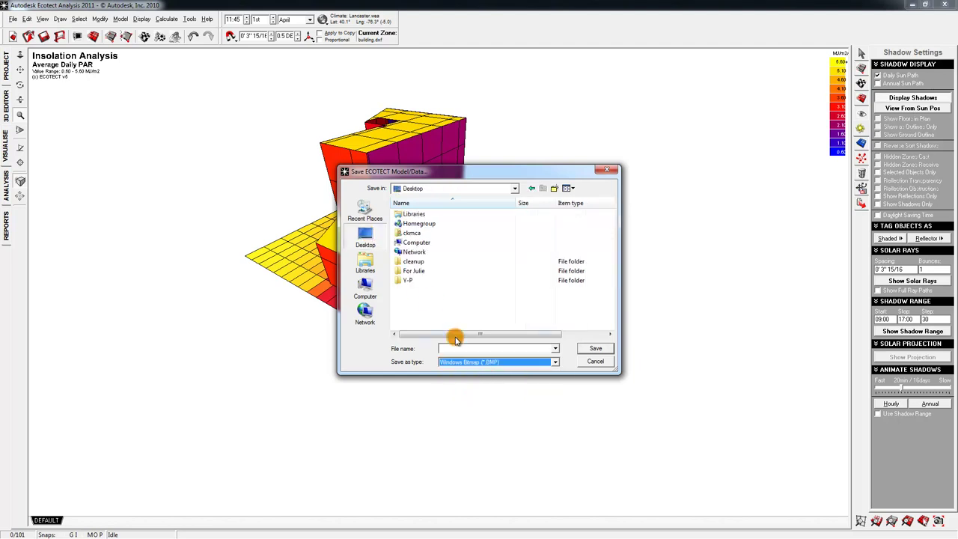
left_click(472, 347)
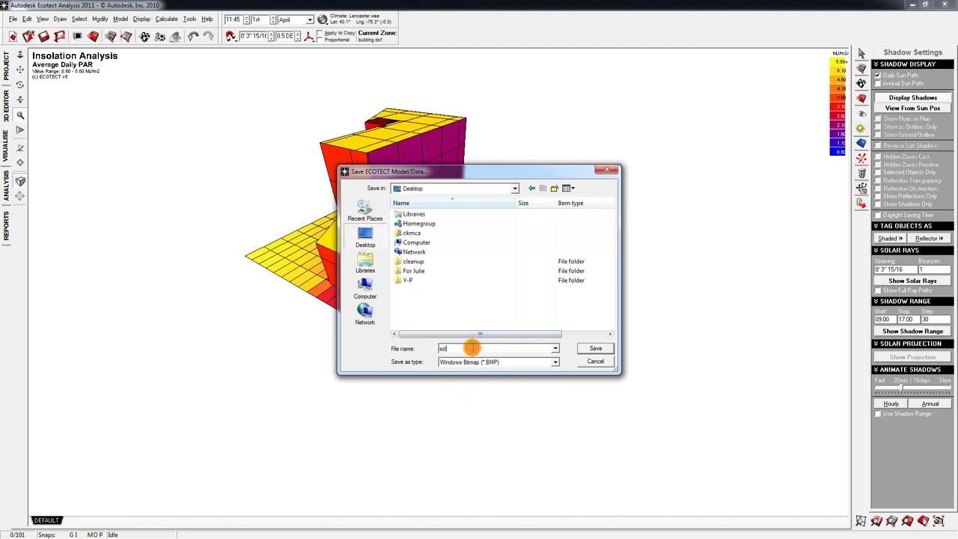
key("Return")
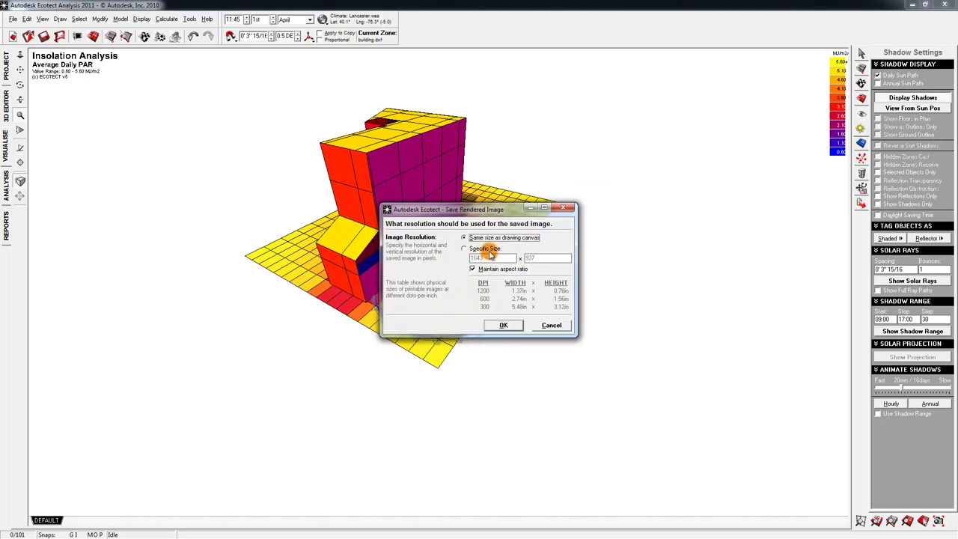
Step: Set the image size to 4200 × 2395 pixels, confirm the export, and minimise Ecotect
double_click(493, 258)
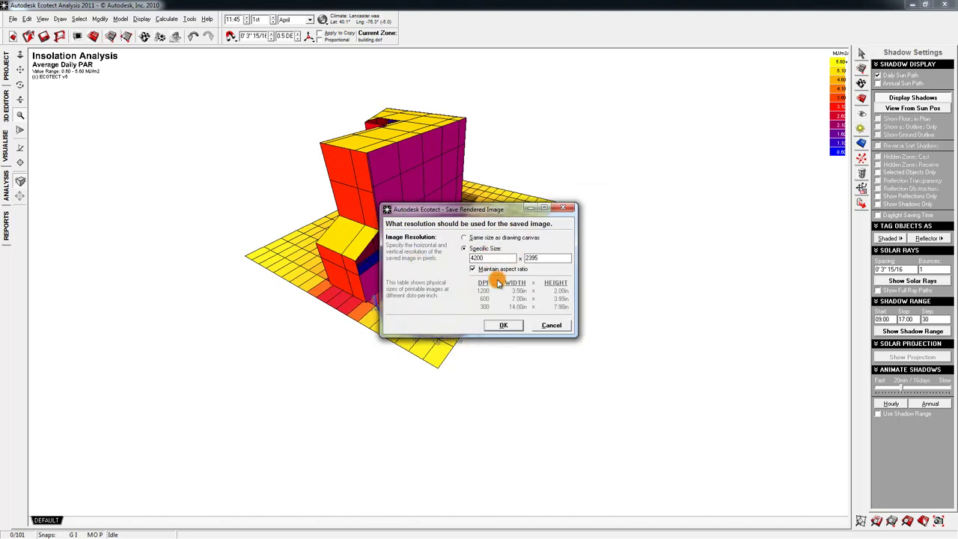
left_click(503, 325)
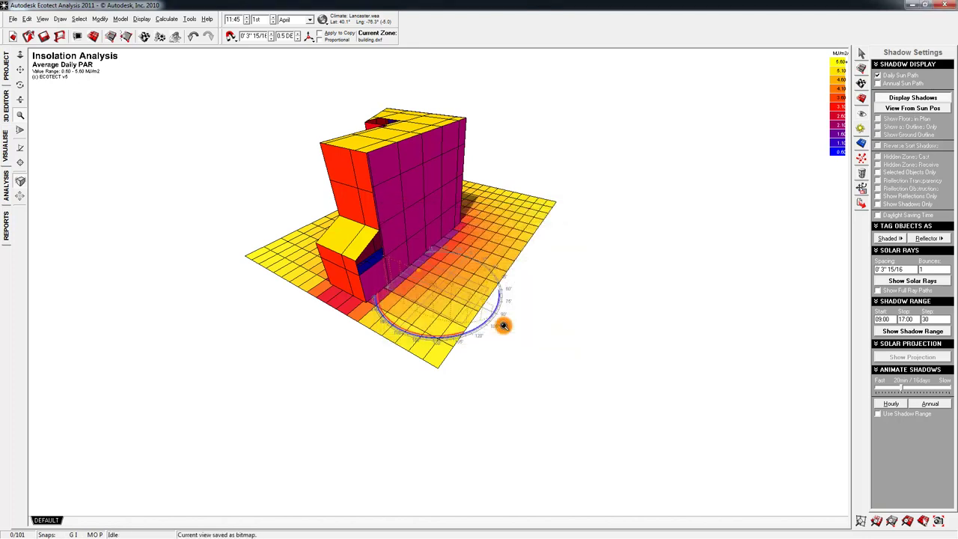
left_click(913, 7)
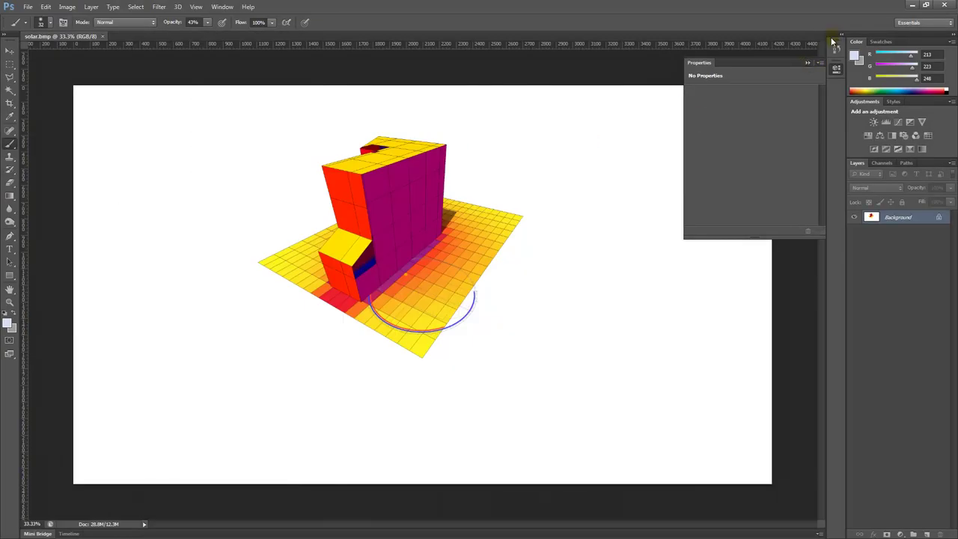
Step: Close the empty Properties panel, zoom solar.bmp to 100% to check detail, then fit it on screen
left_click(807, 62)
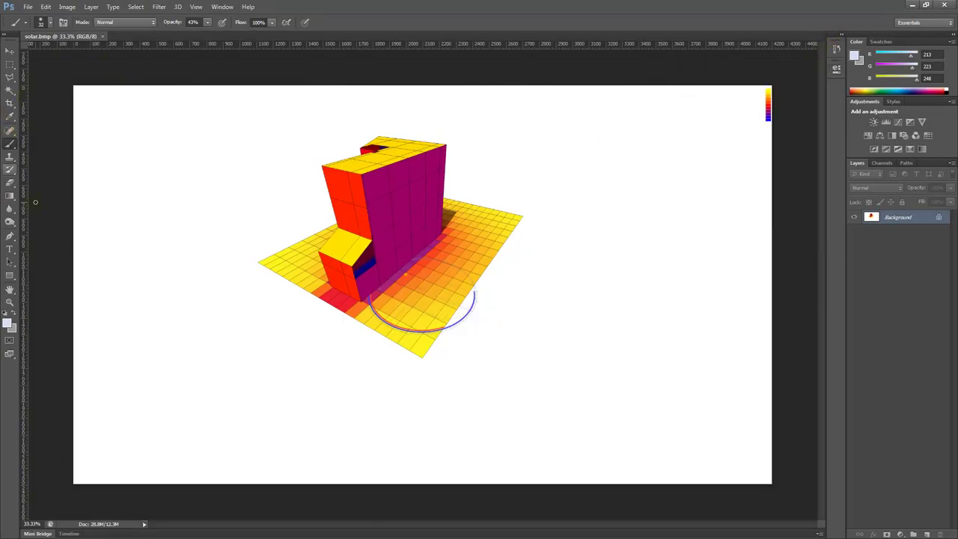
left_click(11, 301)
left_click_drag(737, 104, 759, 101)
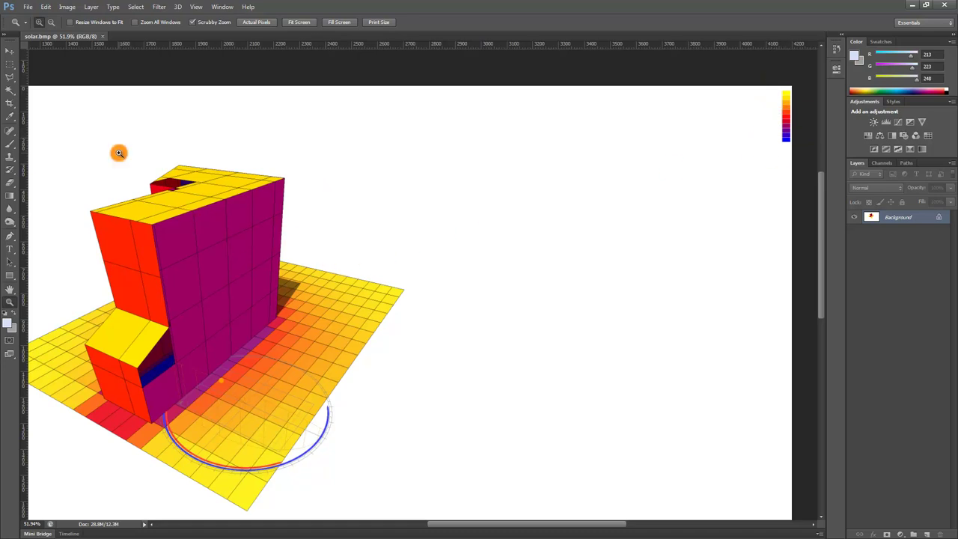
left_click(52, 137)
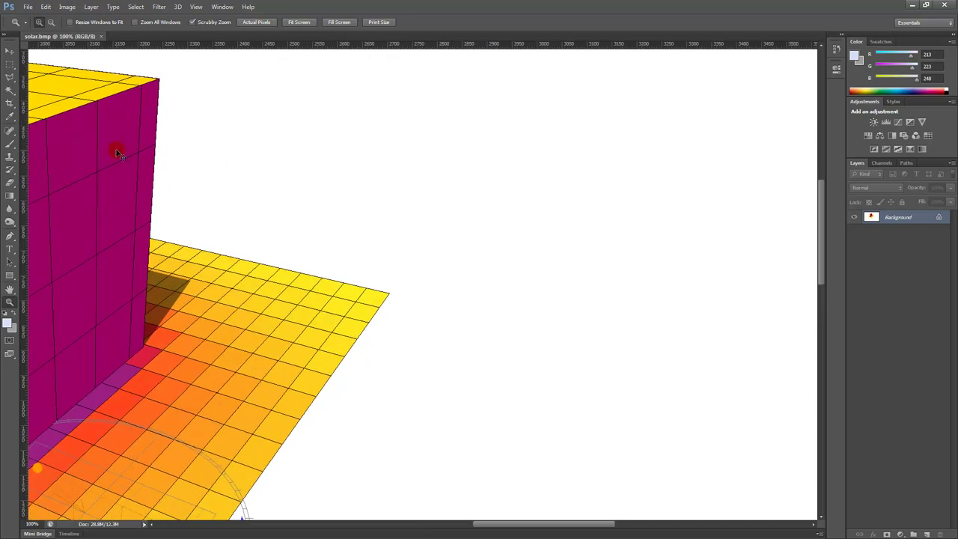
key("ctrl+0")
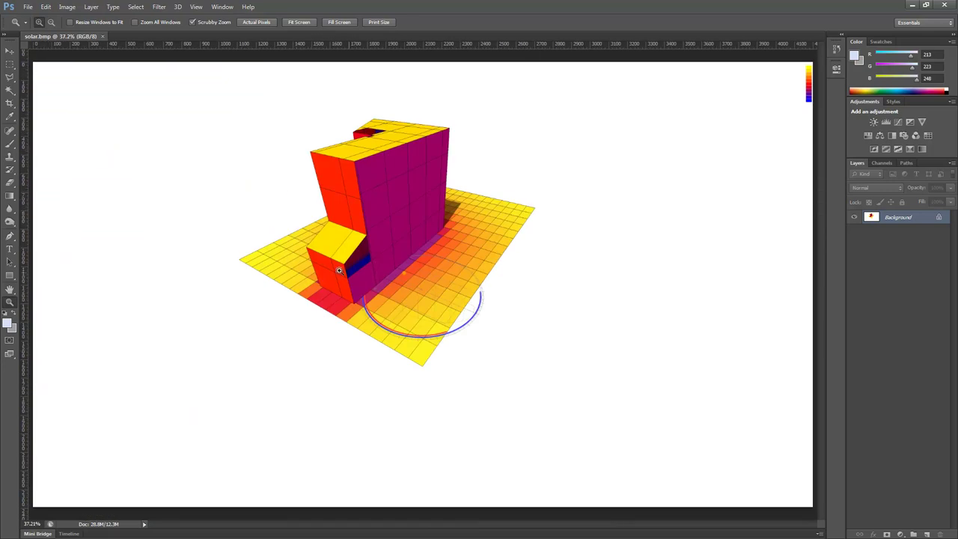